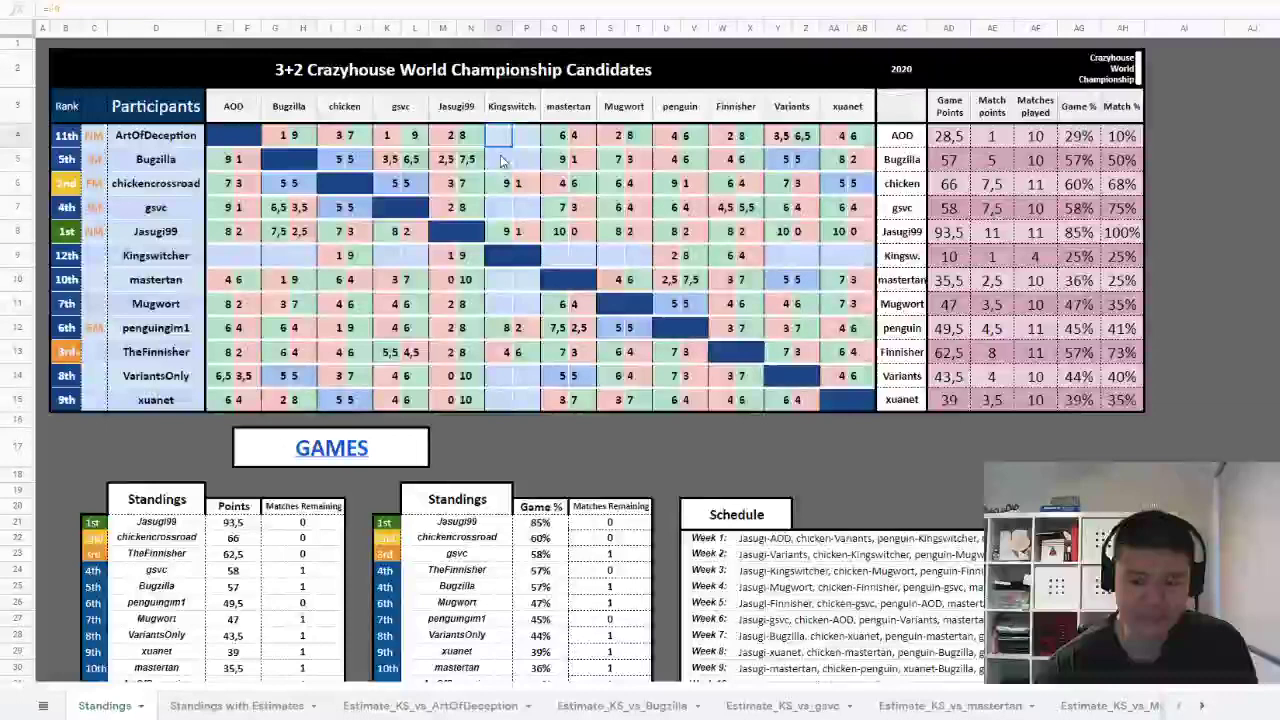
# Step: Go through the Kingswitcher column of the crosstable, checking the unplayed match cells from Bugzilla's row down to xuanet's
pyautogui.click(505, 158)
pyautogui.click(505, 210)
pyautogui.click(505, 280)
pyautogui.click(505, 304)
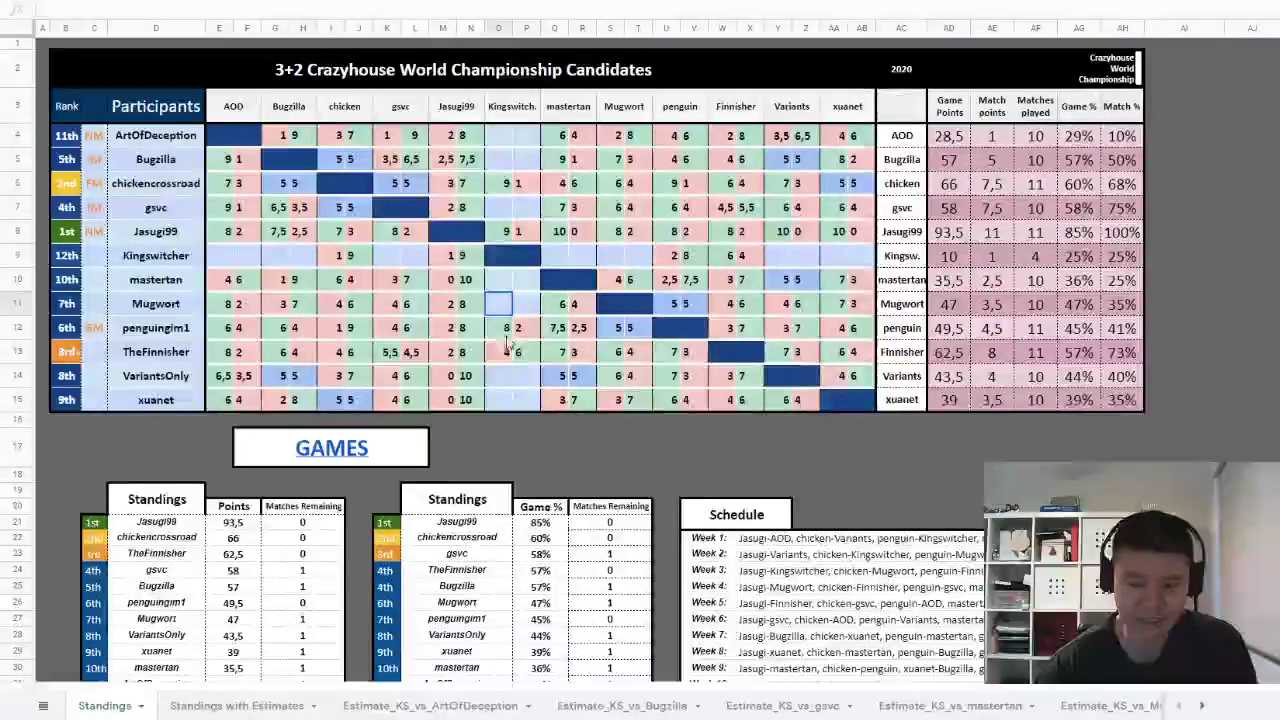
pyautogui.click(505, 378)
pyautogui.click(505, 398)
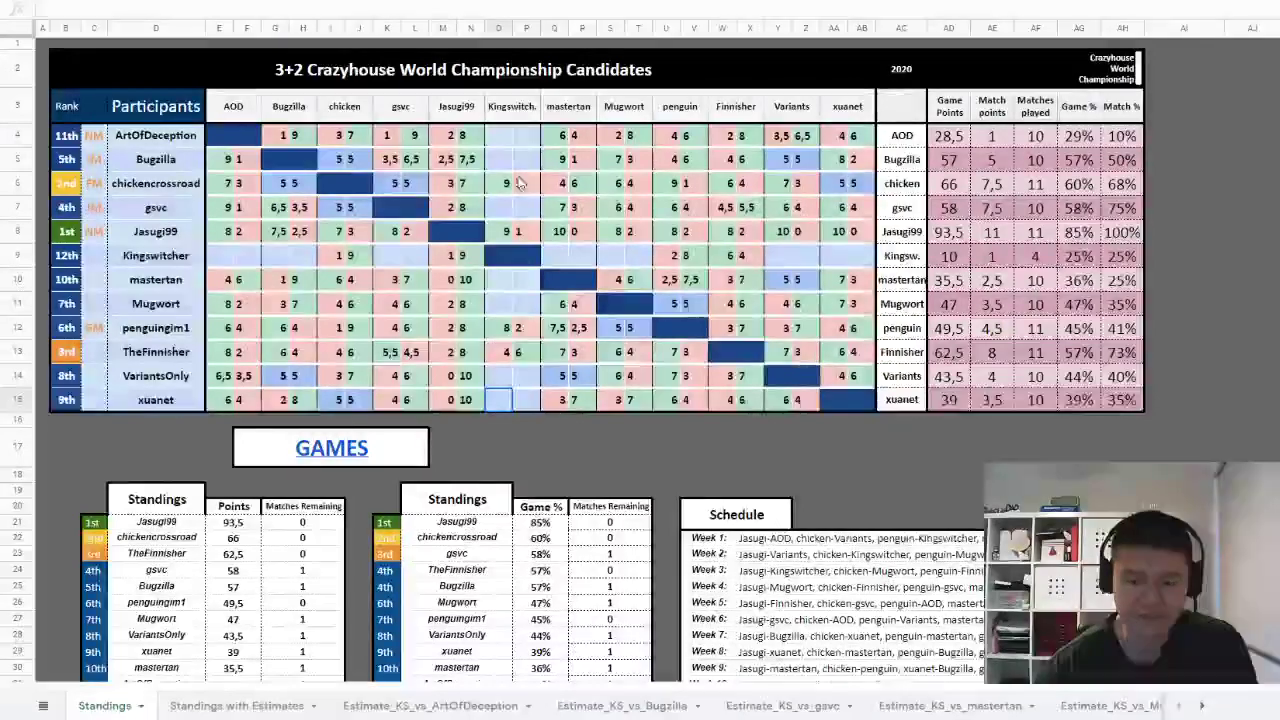
pyautogui.click(505, 280)
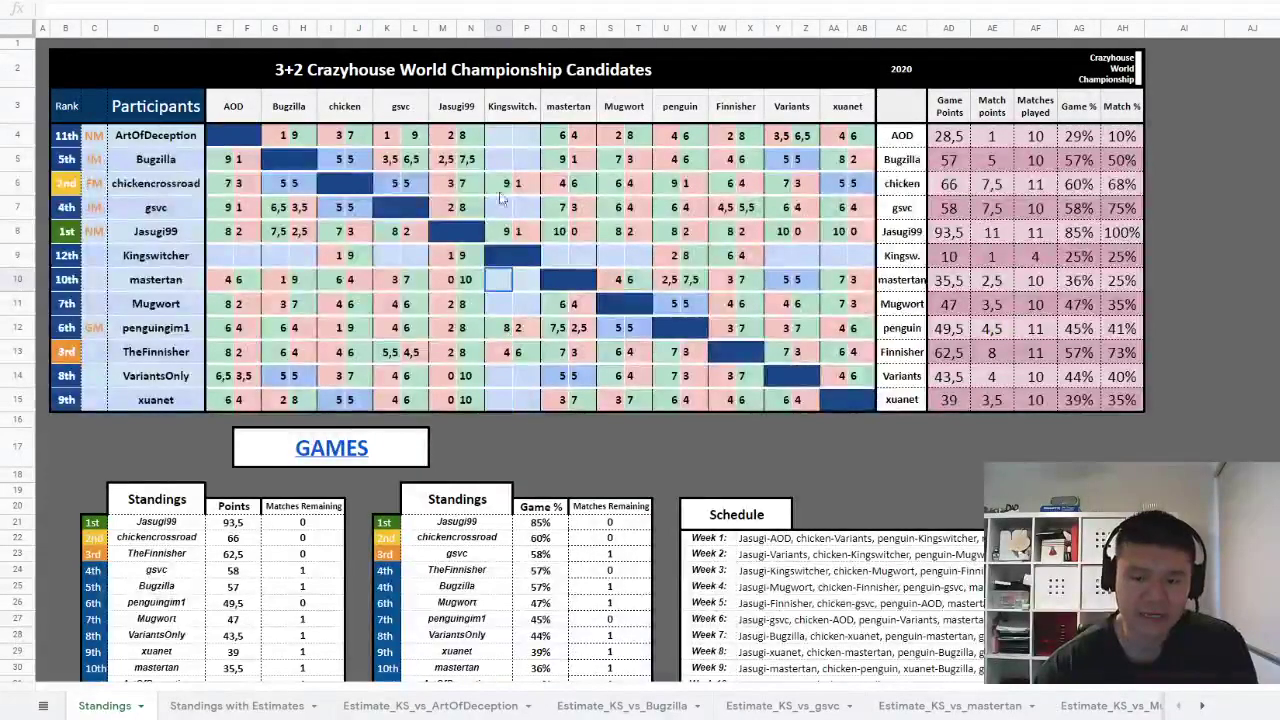
# Step: Compare the blank and recorded match cells in the Kingswitcher column, row by row from ArtOfDeception to VariantsOnly
pyautogui.click(500, 140)
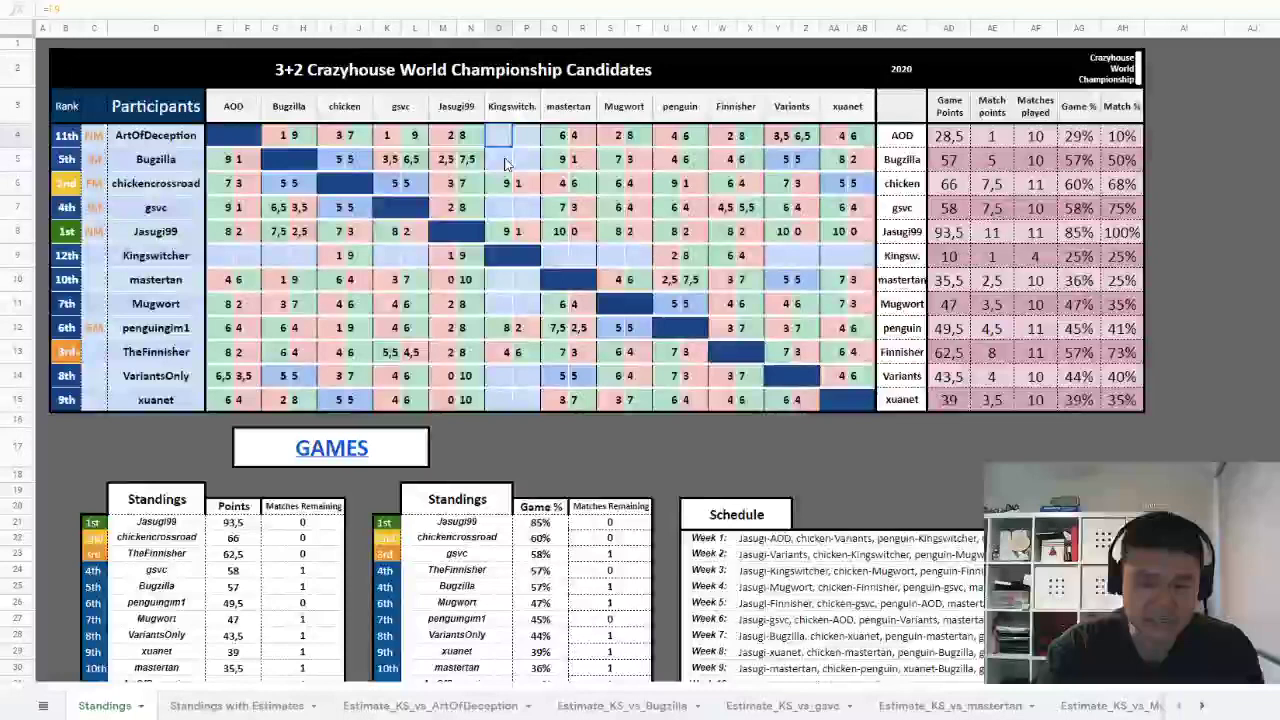
pyautogui.click(507, 163)
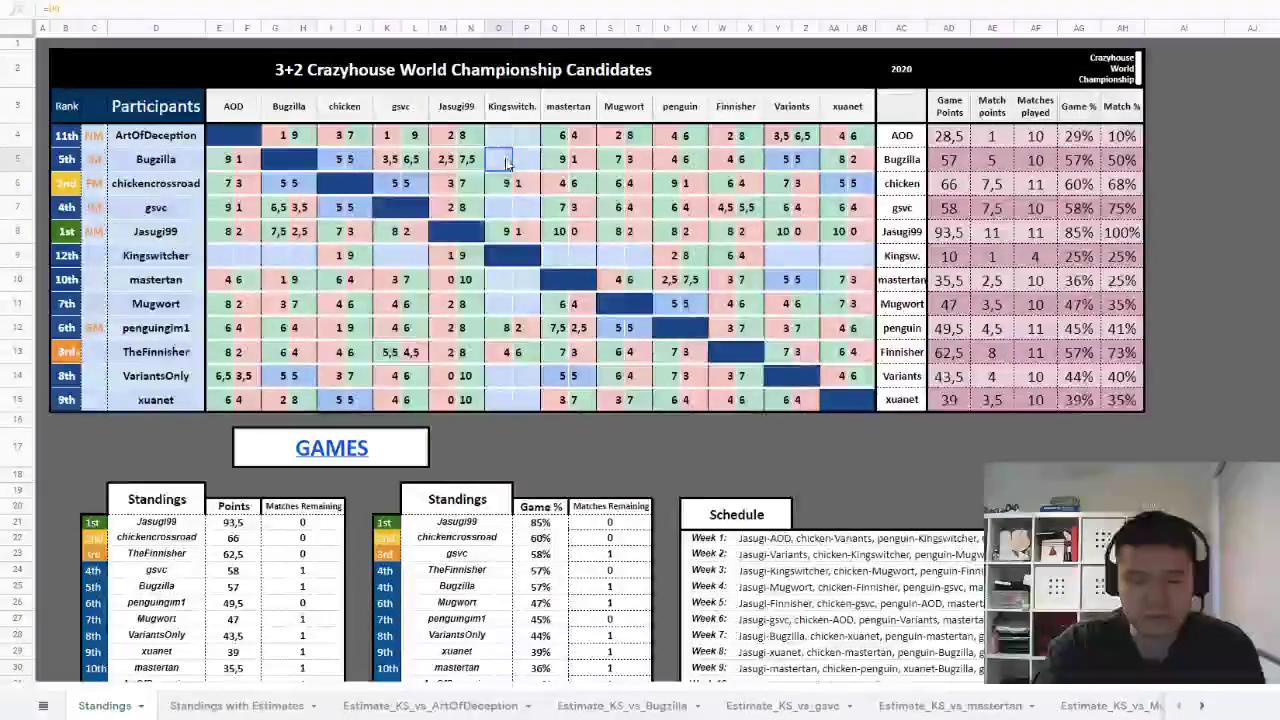
pyautogui.click(504, 186)
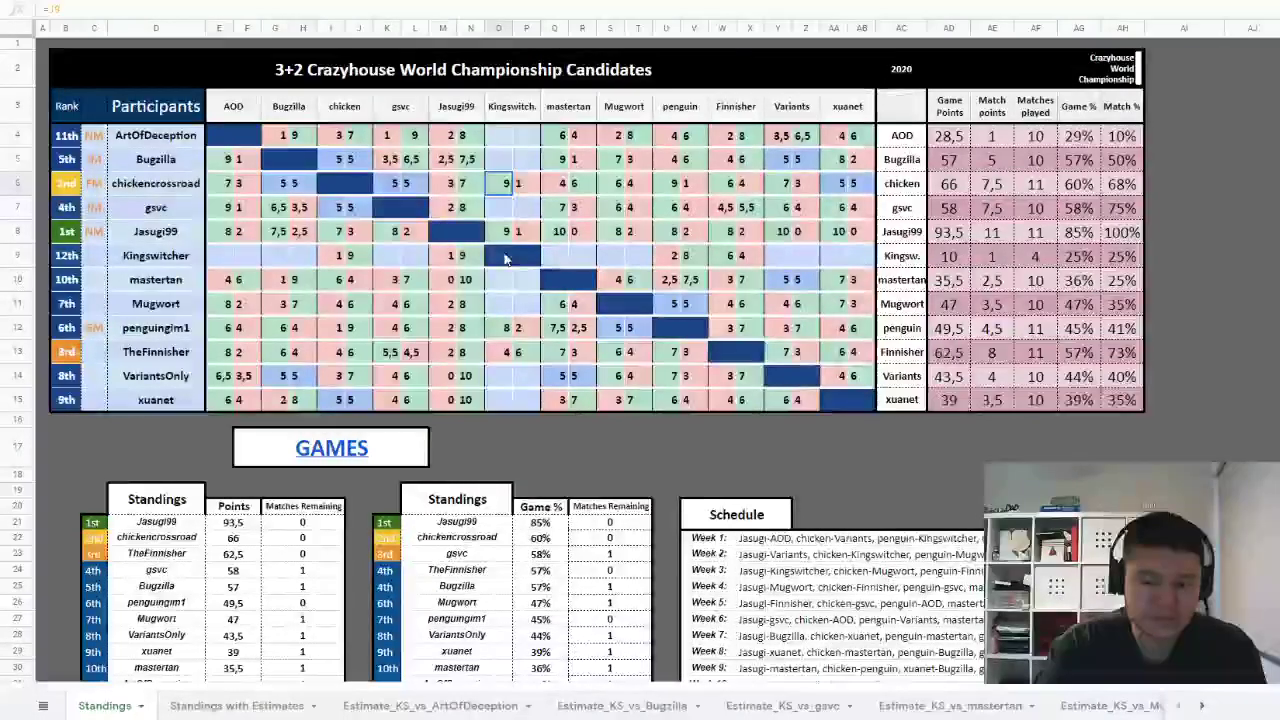
pyautogui.click(507, 328)
pyautogui.click(507, 352)
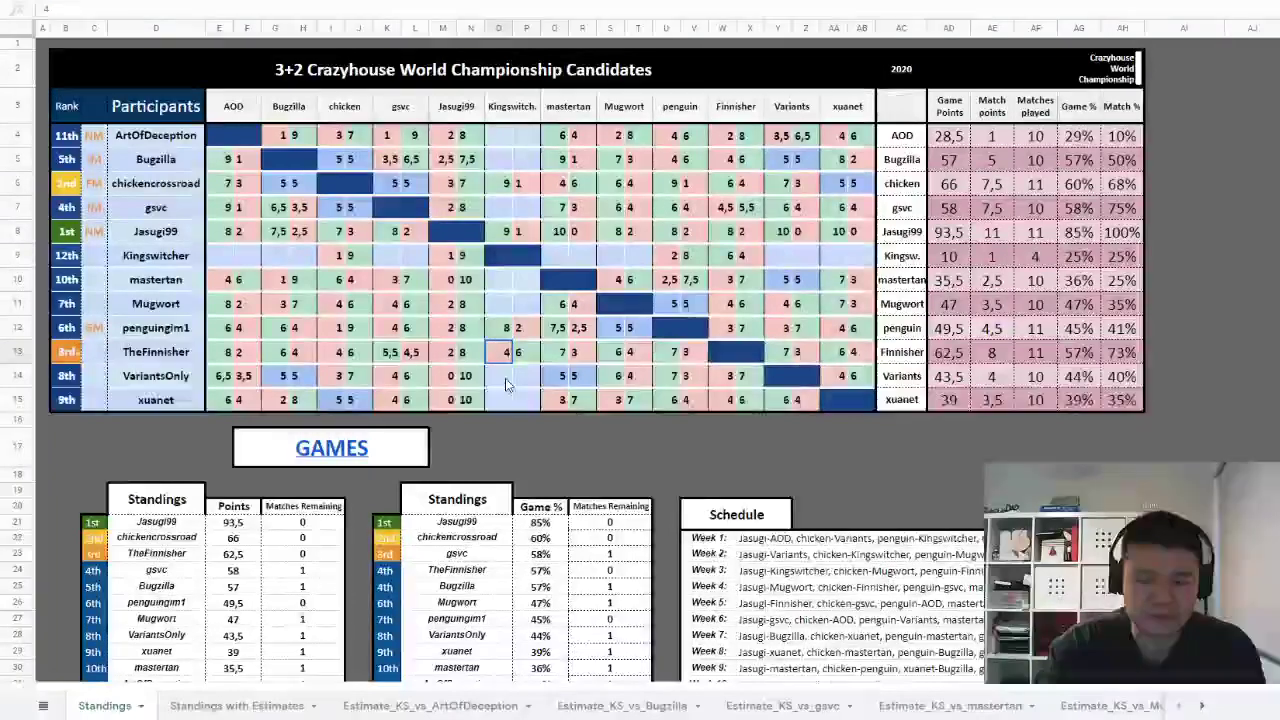
pyautogui.click(507, 384)
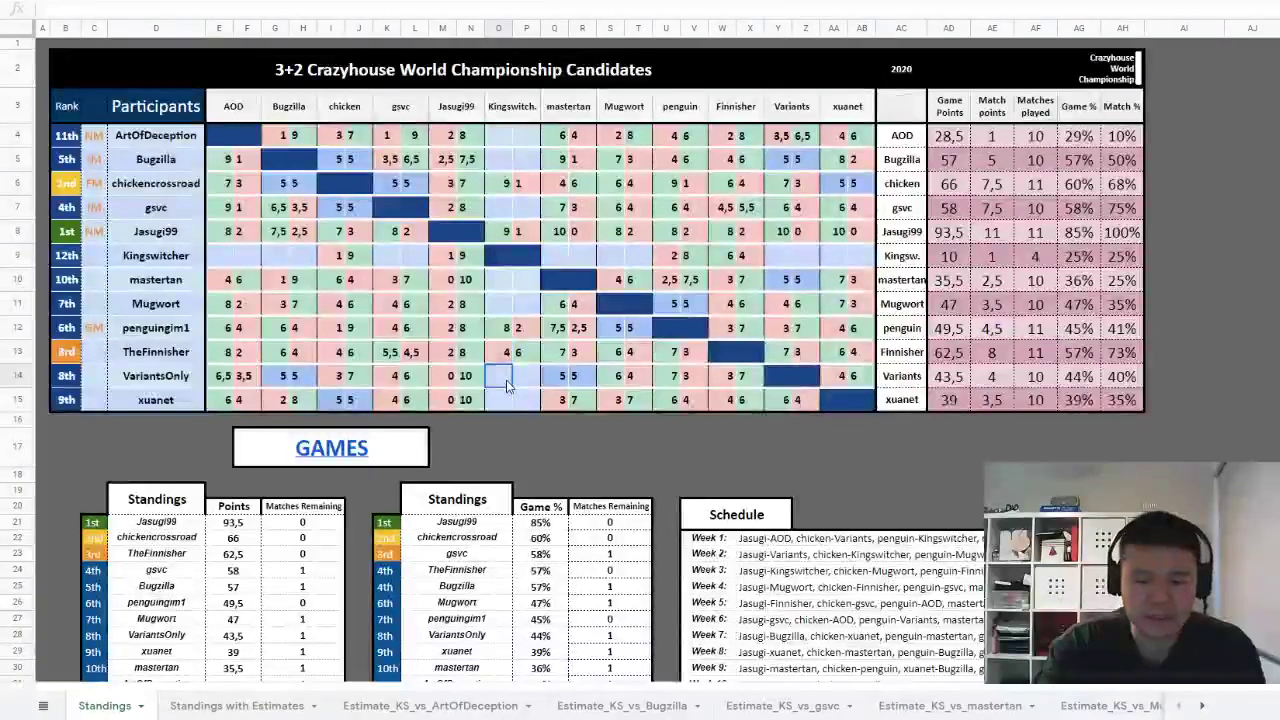
pyautogui.click(507, 142)
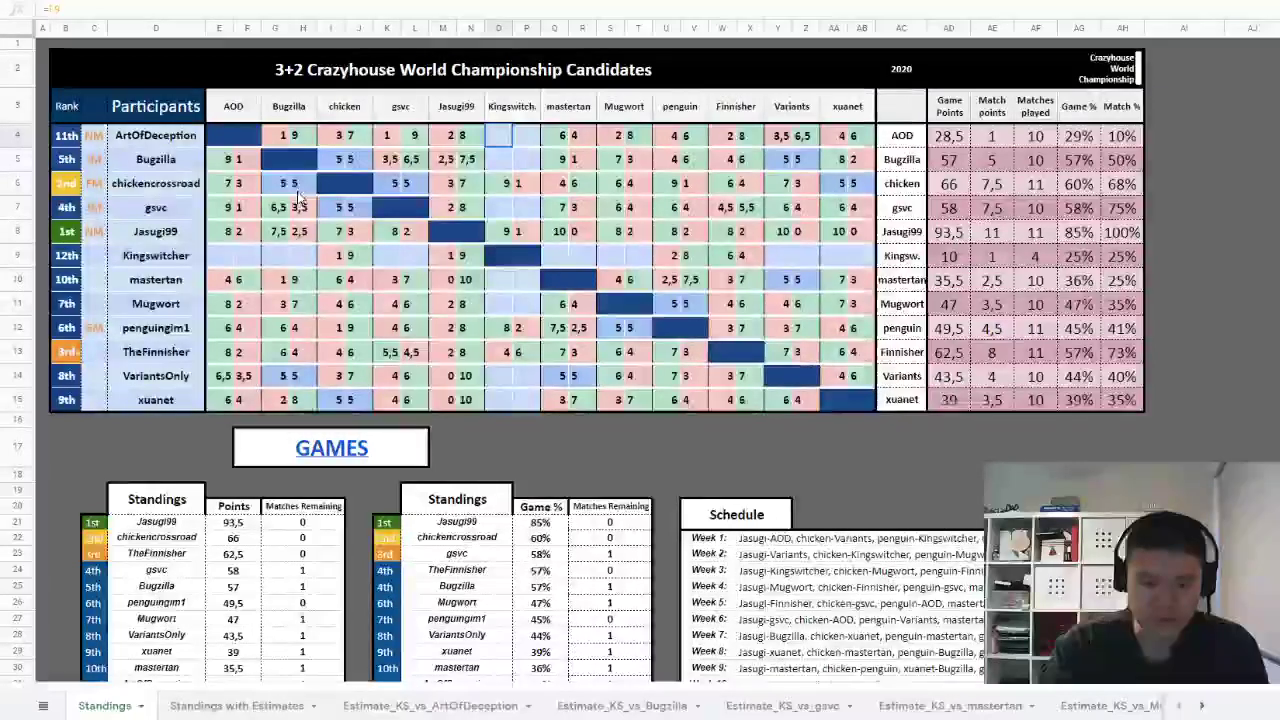
# Step: Identify the participants who played Kingswitcher: chickencrossroad, Jasugi99, penguingim1 and TheFinnisher
pyautogui.click(157, 189)
pyautogui.click(170, 233)
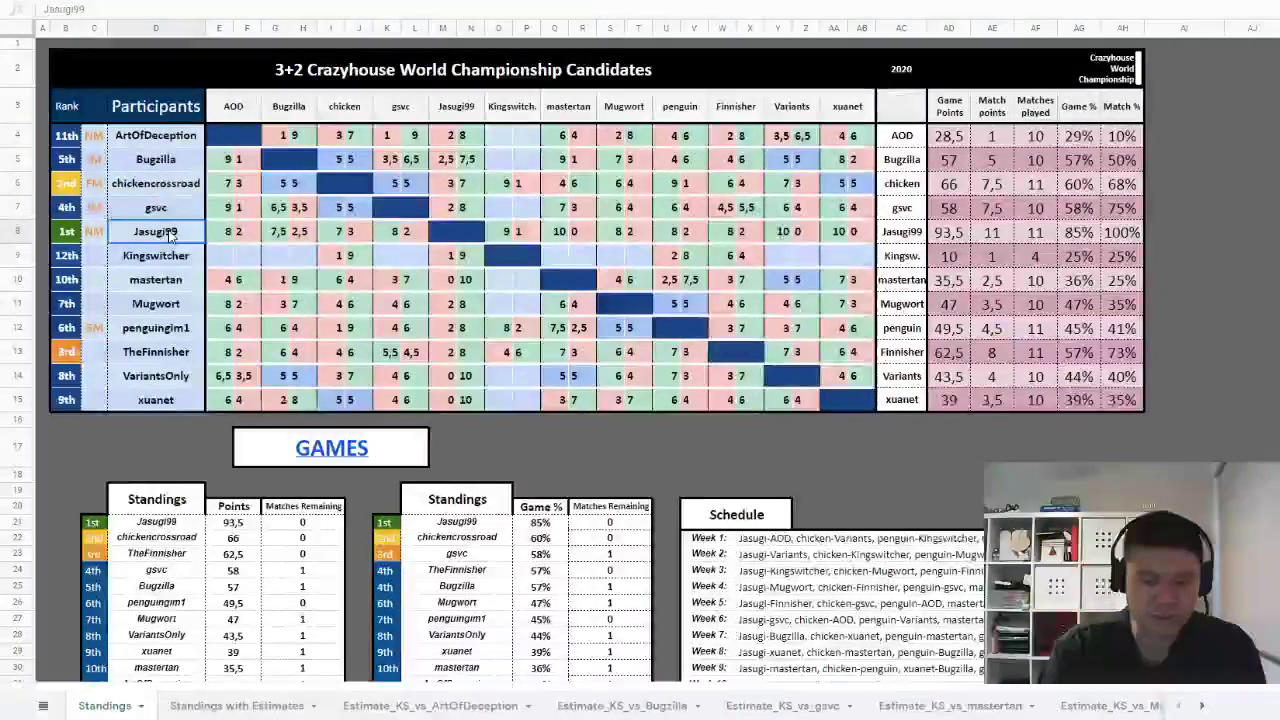
pyautogui.click(175, 324)
pyautogui.click(178, 355)
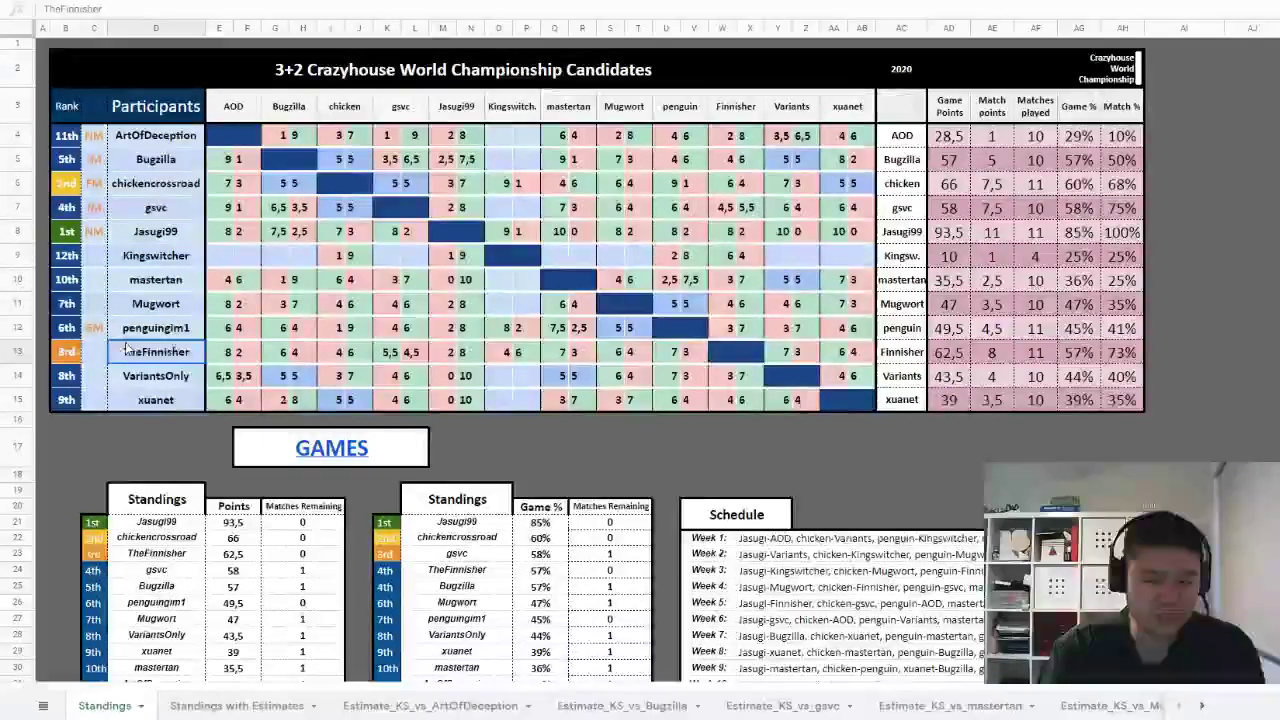
pyautogui.click(513, 286)
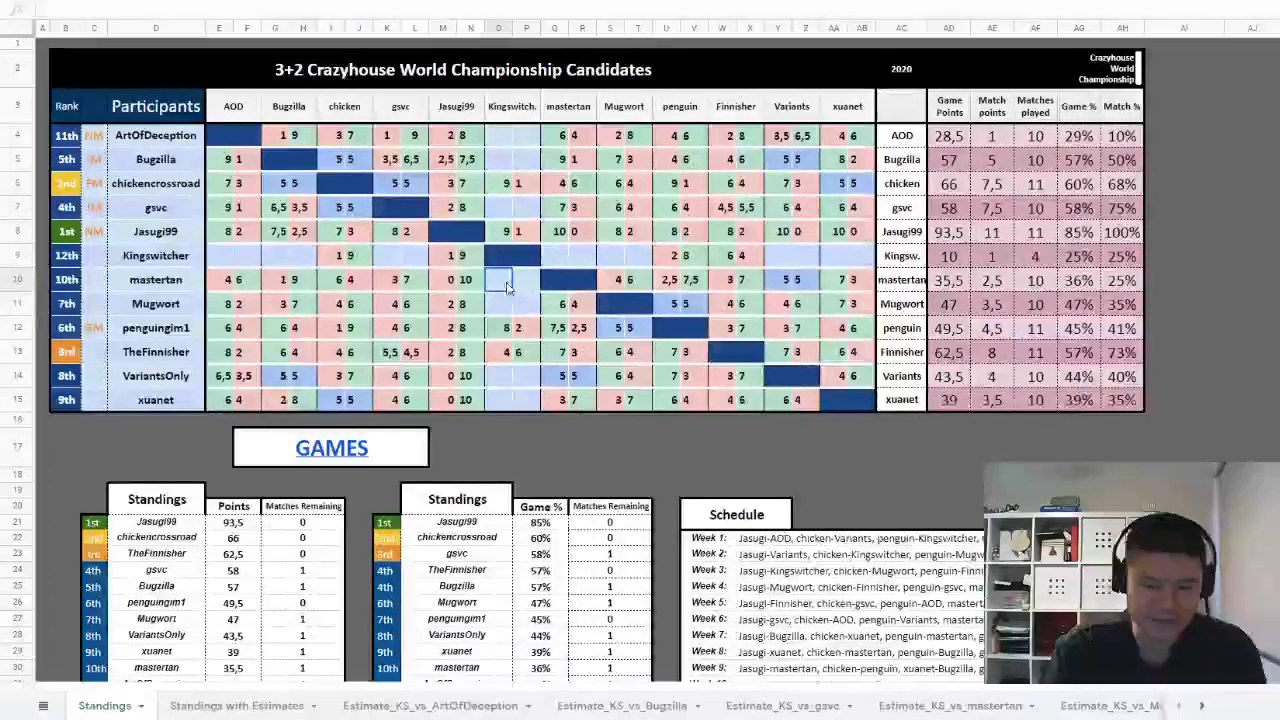
pyautogui.press('Left')
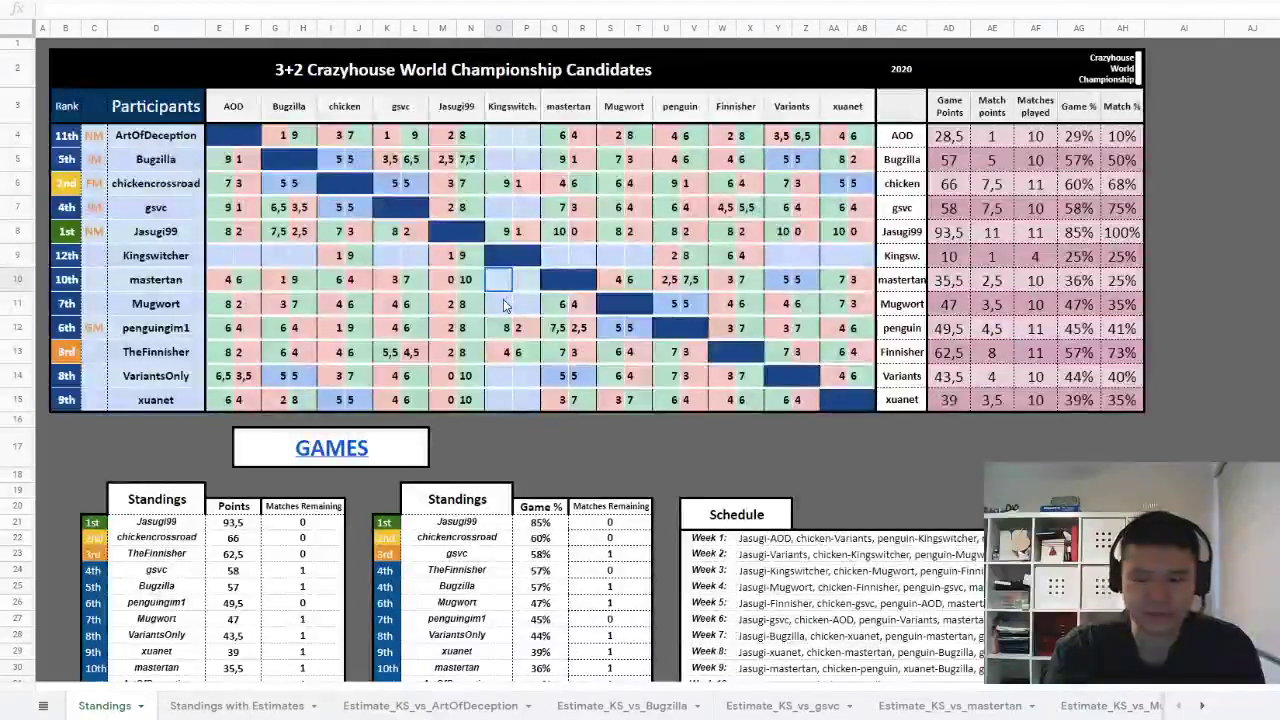
pyautogui.click(505, 210)
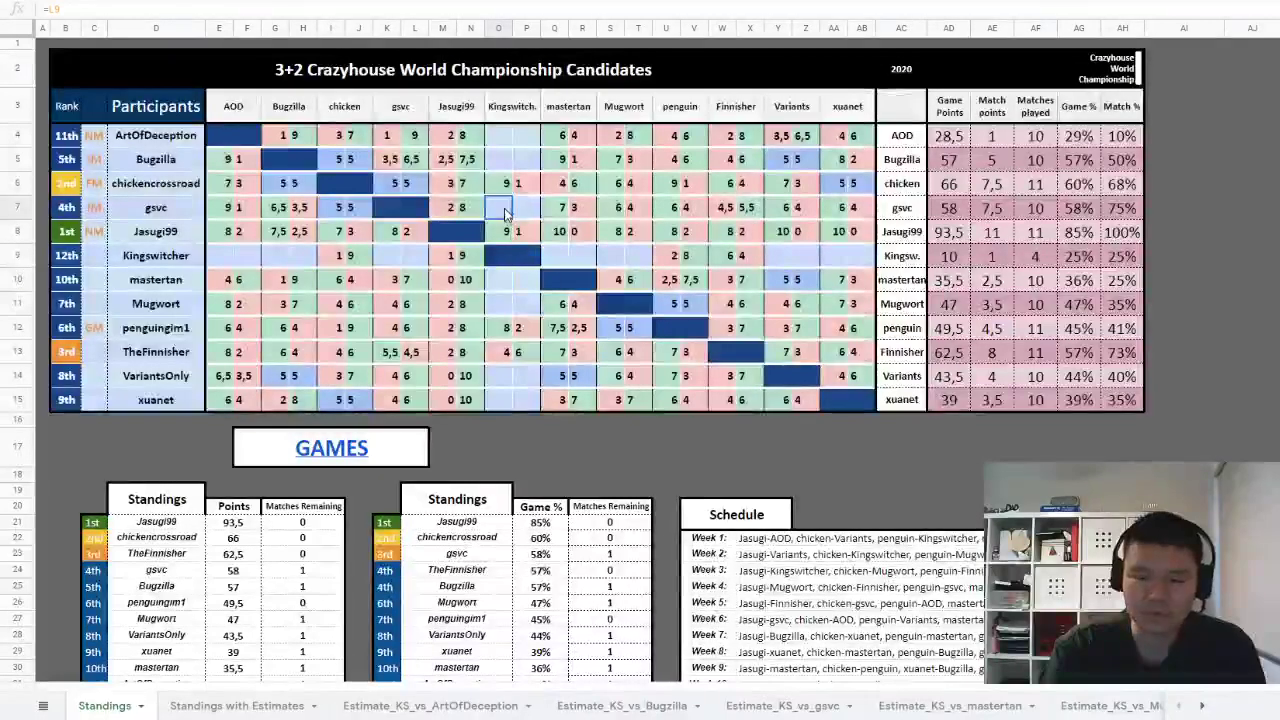
pyautogui.click(503, 140)
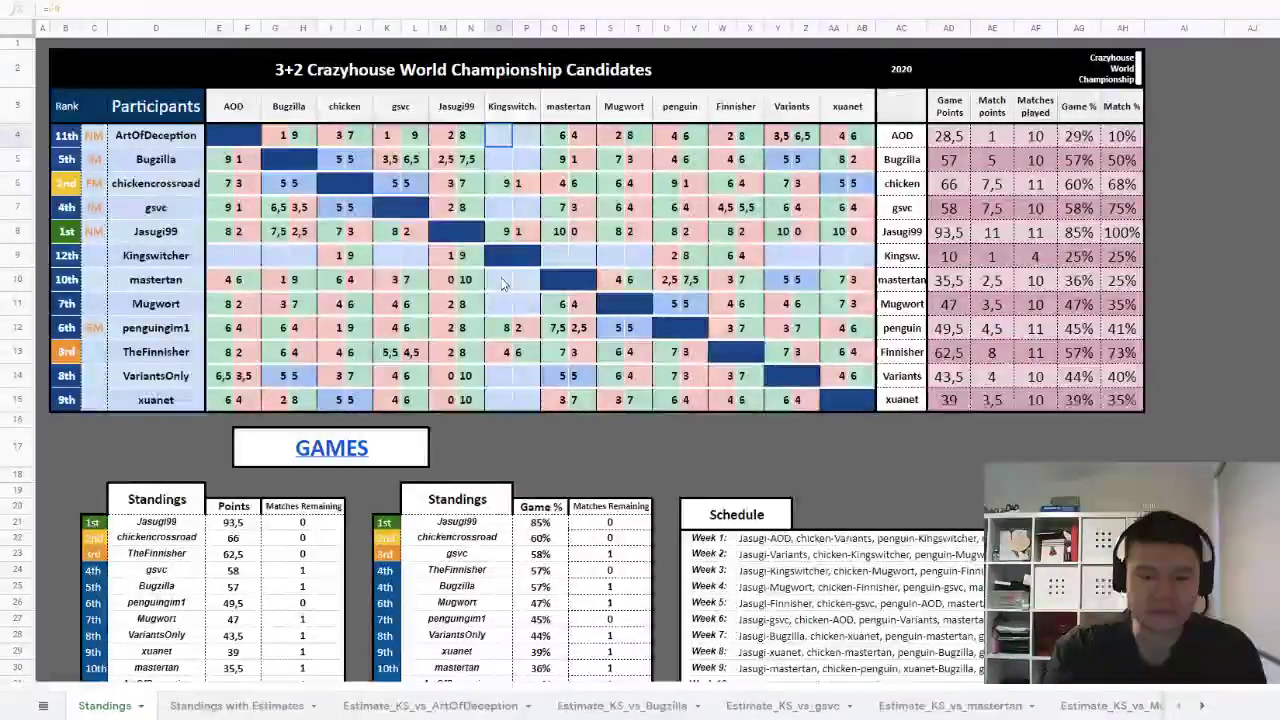
pyautogui.click(505, 280)
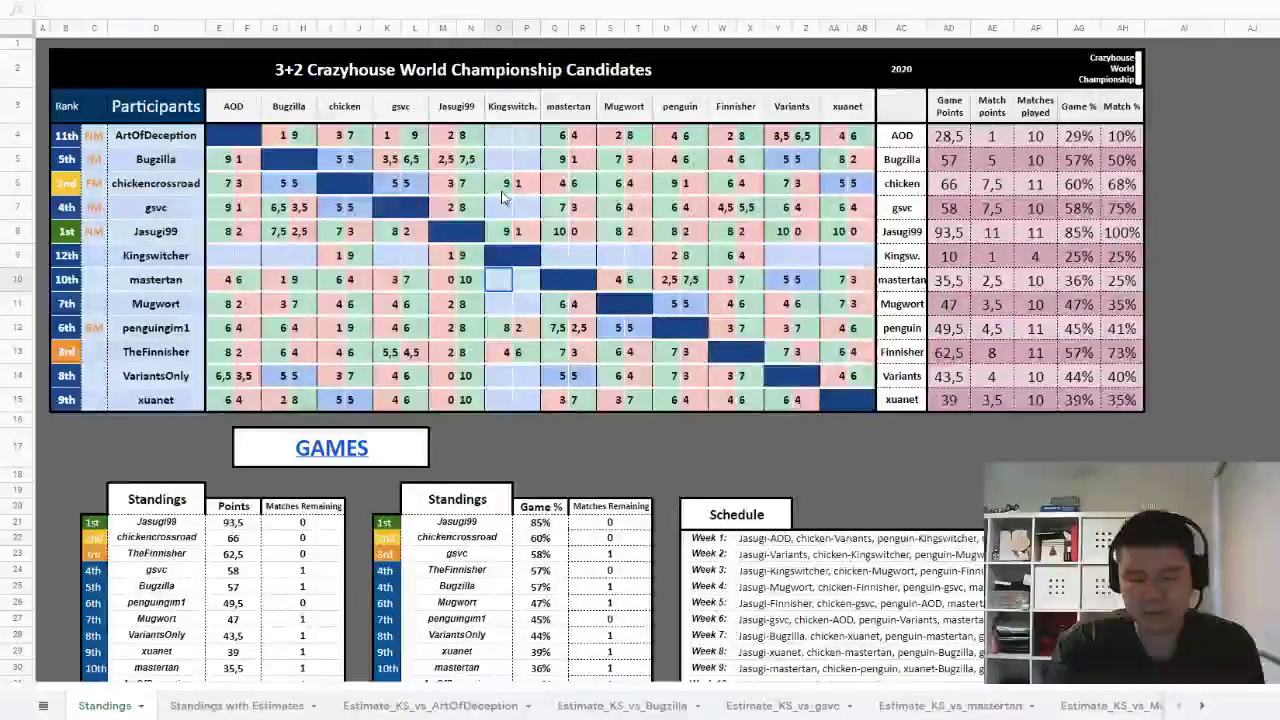
# Step: Review each of the seven unplayed Kingswitcher matches, from ArtOfDeception and Bugzilla through VariantsOnly and xuanet
pyautogui.click(503, 141)
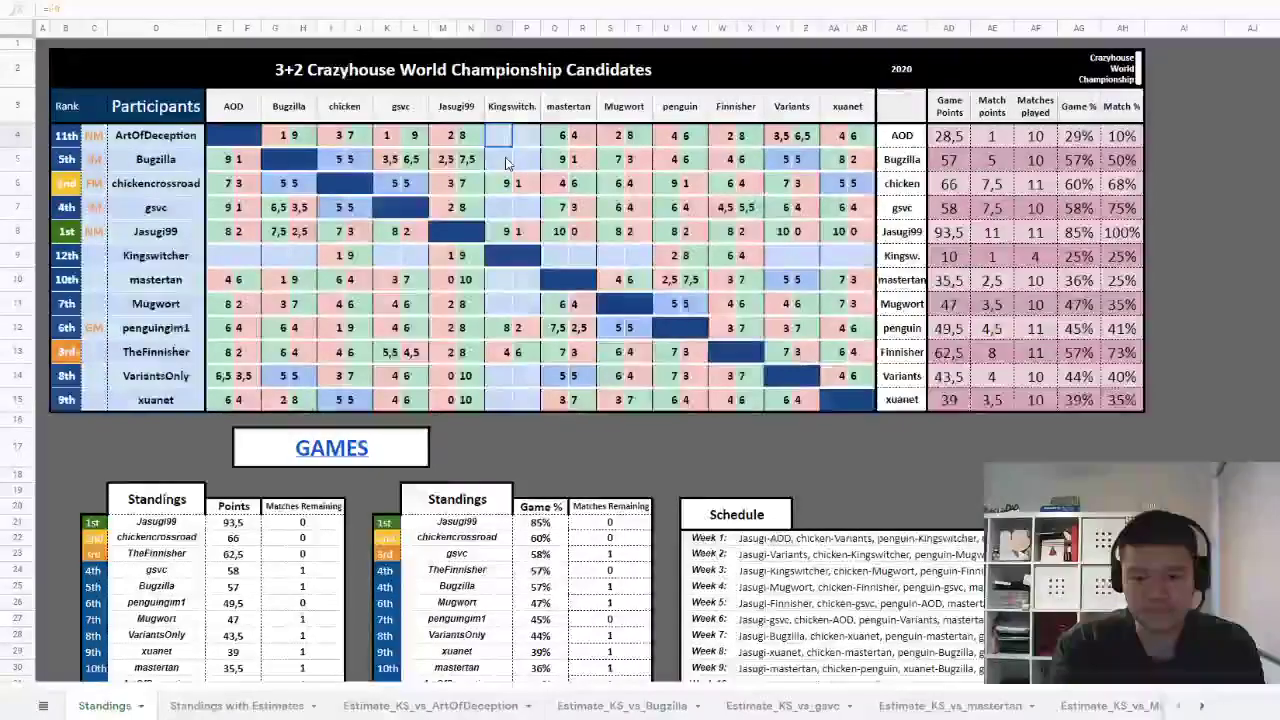
pyautogui.click(507, 163)
pyautogui.click(505, 212)
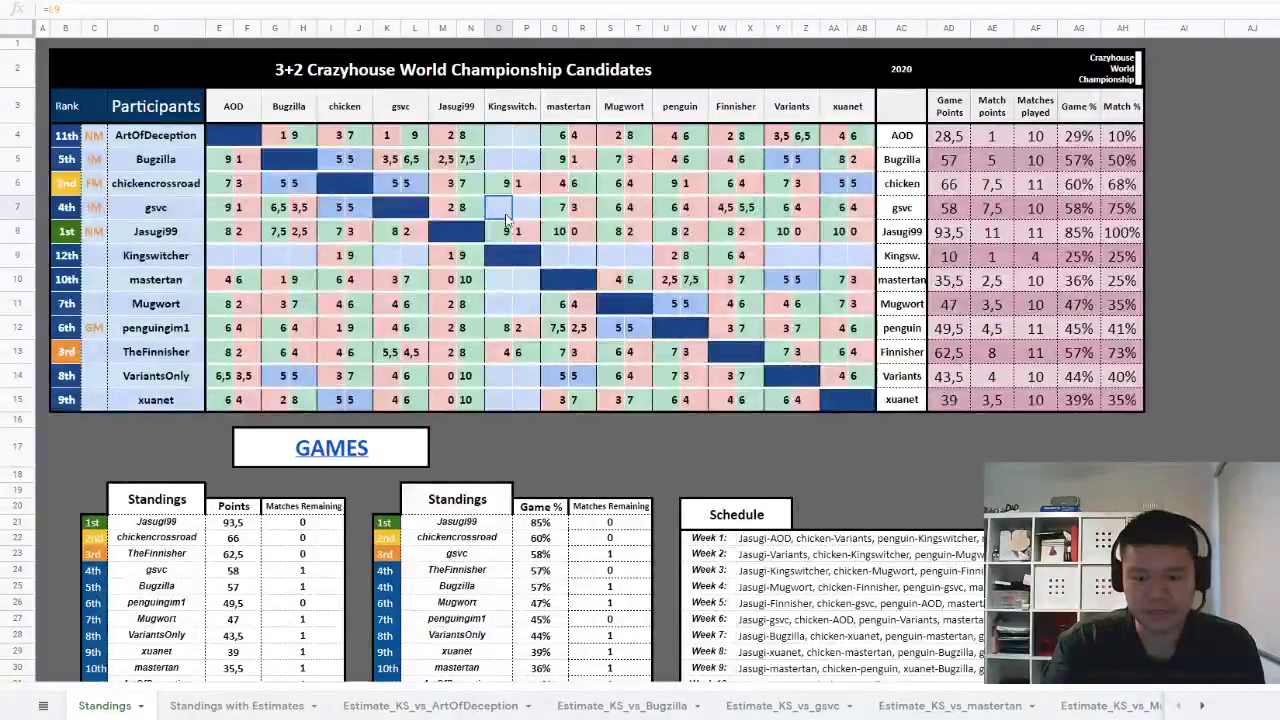
pyautogui.click(503, 282)
pyautogui.click(503, 307)
pyautogui.click(503, 376)
pyautogui.click(505, 400)
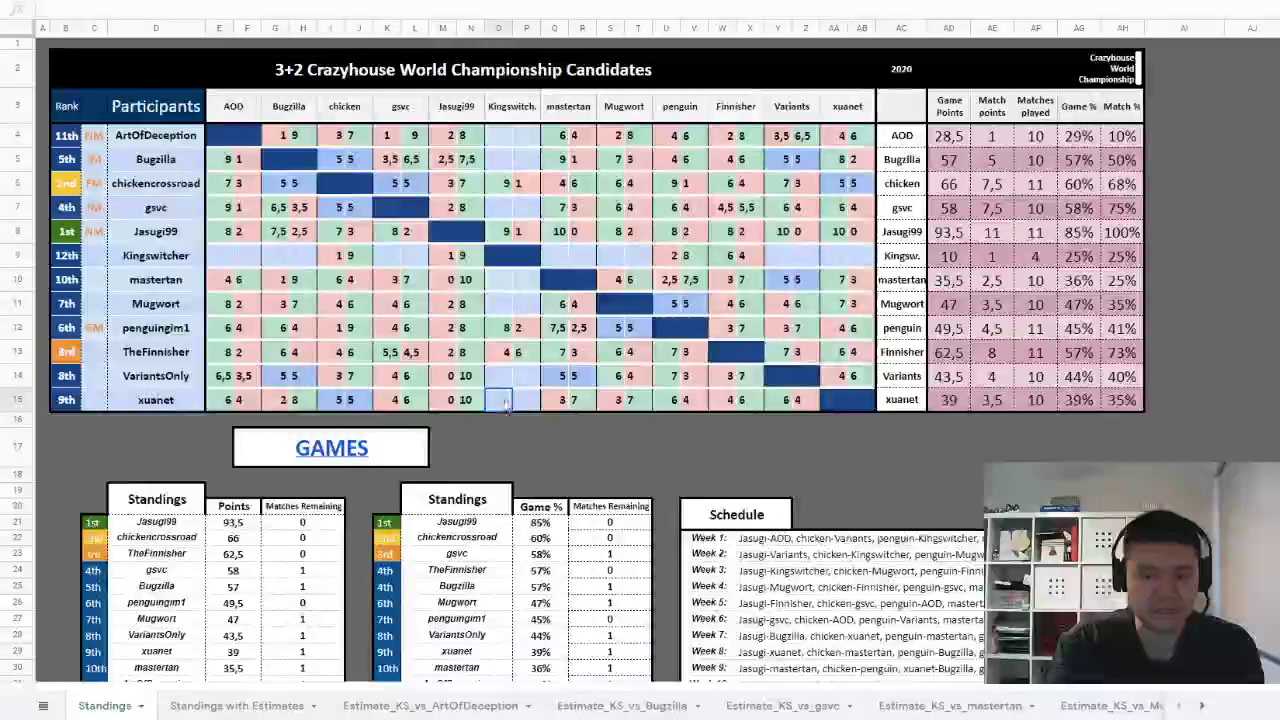
pyautogui.click(533, 145)
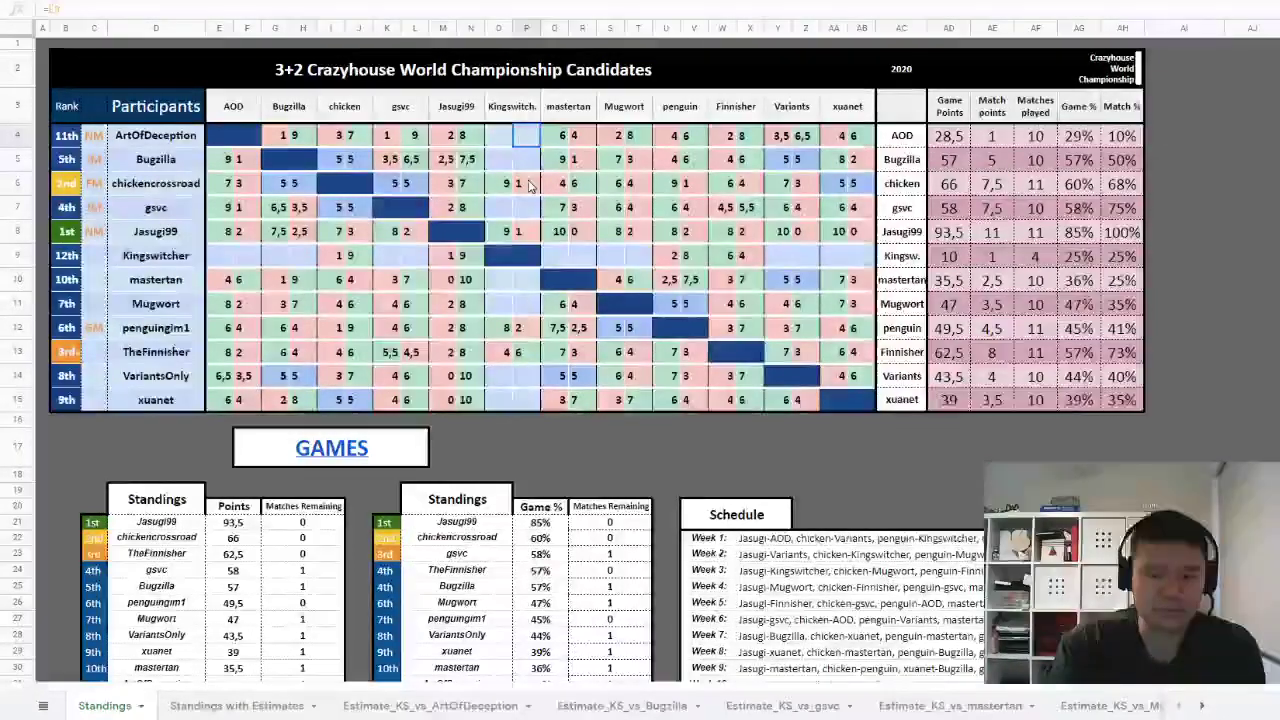
pyautogui.click(525, 328)
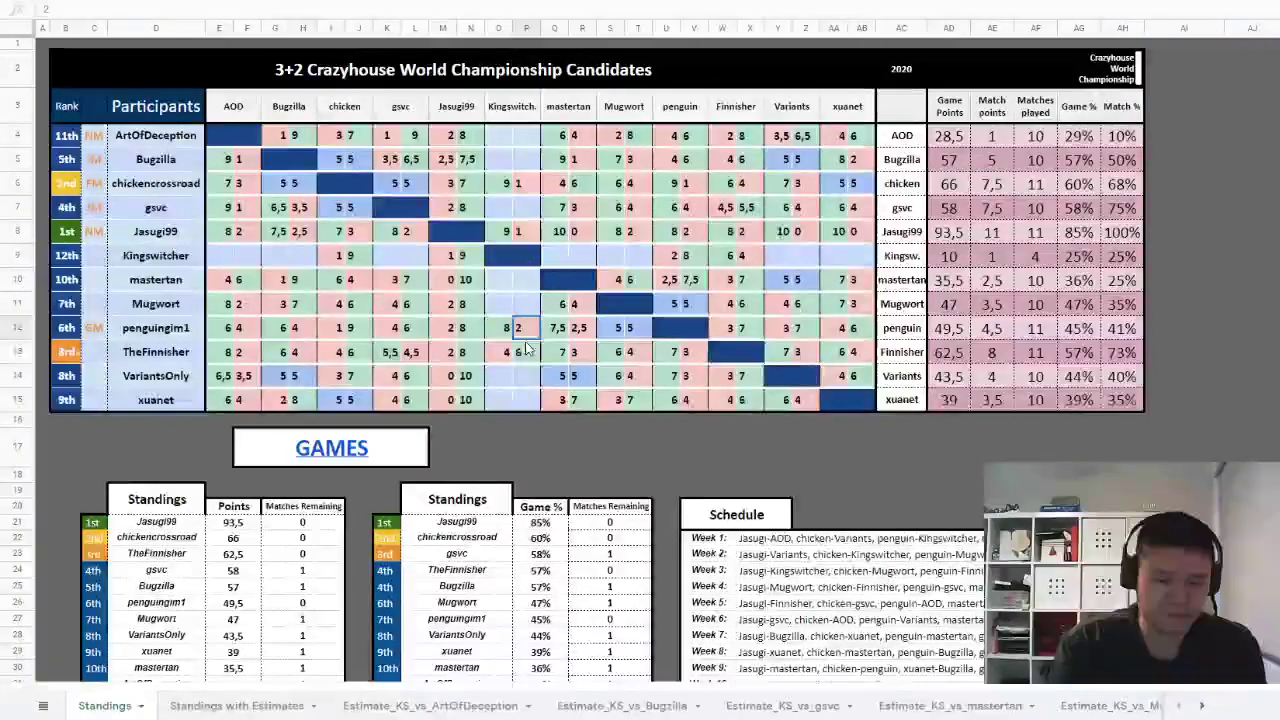
pyautogui.click(527, 350)
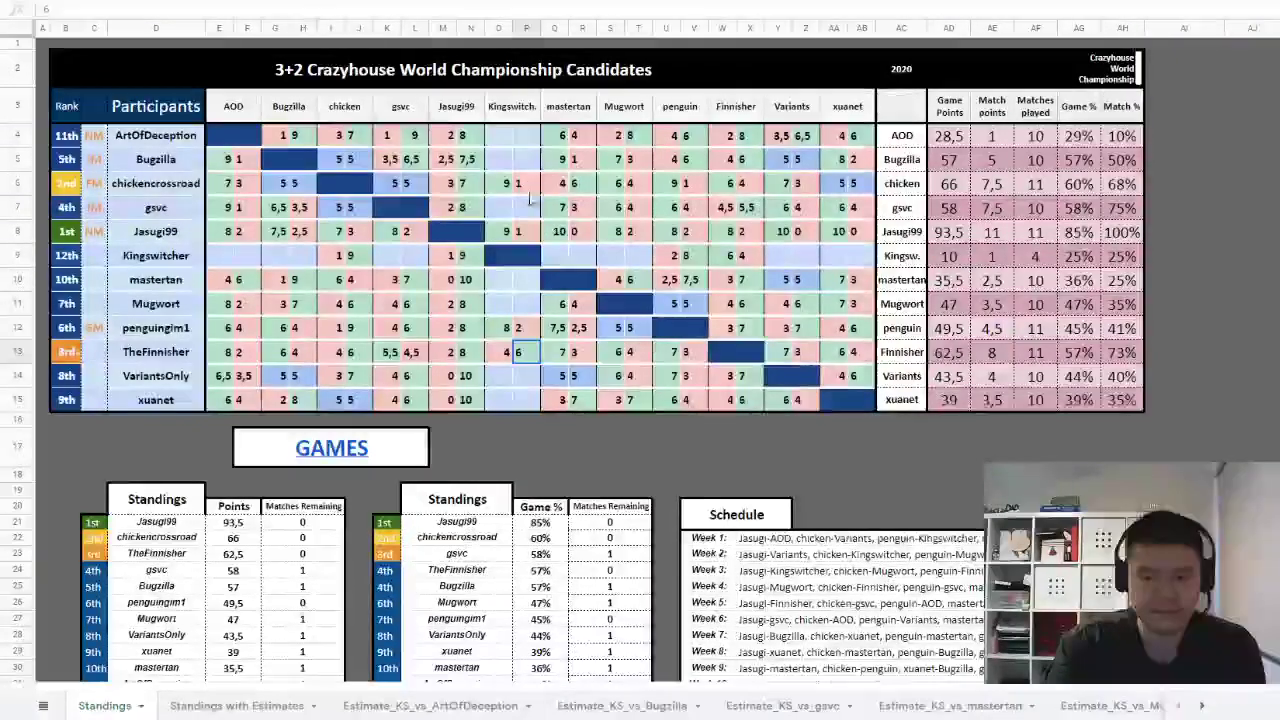
pyautogui.click(515, 183)
pyautogui.click(522, 230)
pyautogui.click(524, 328)
pyautogui.click(525, 355)
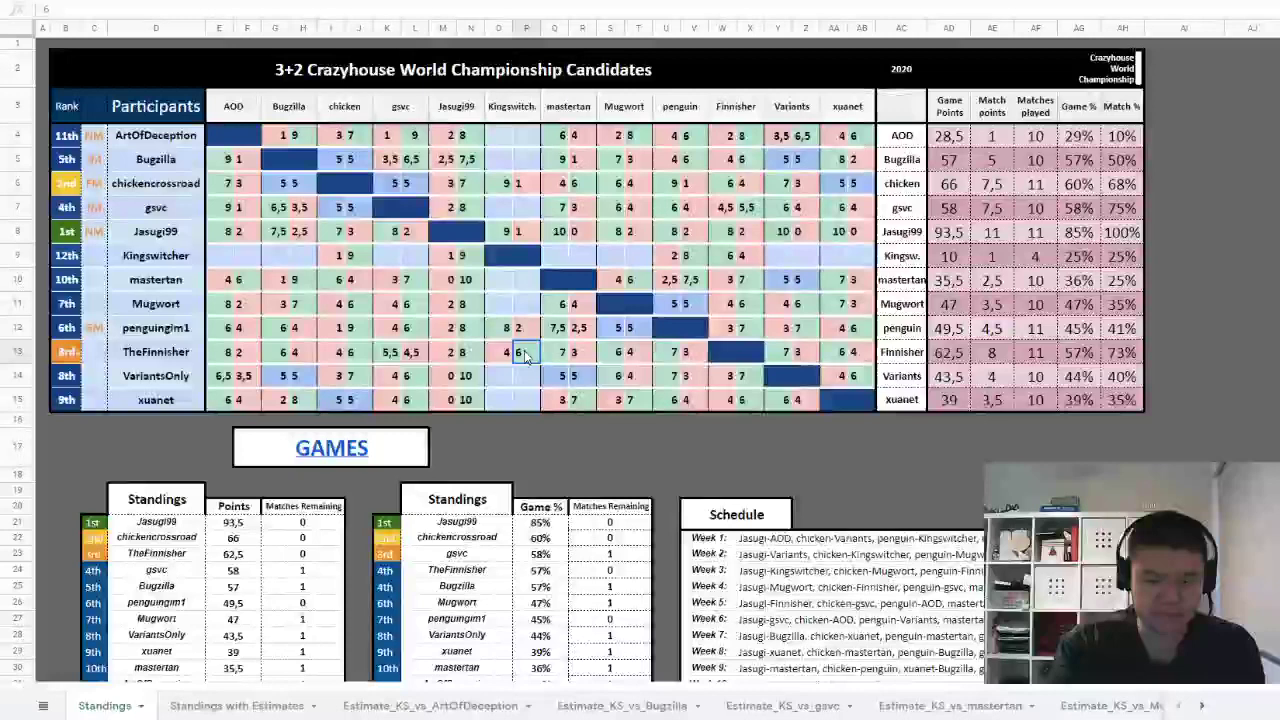
pyautogui.click(524, 328)
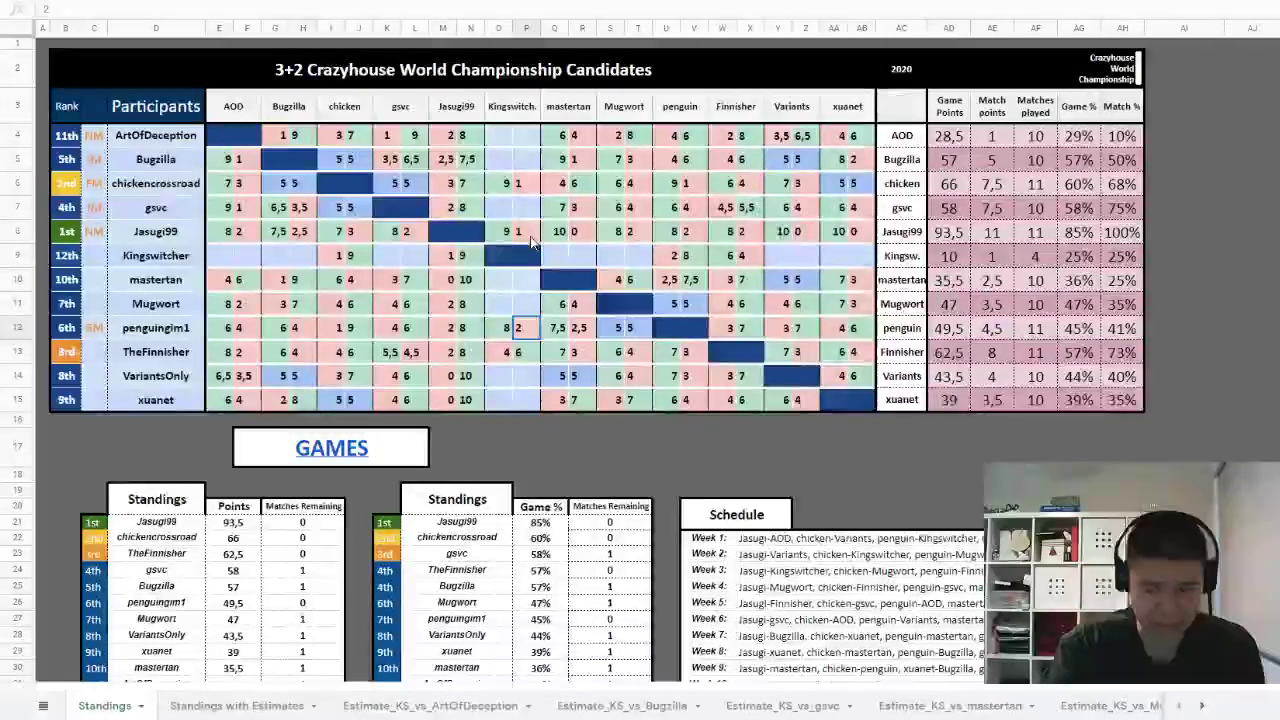
pyautogui.click(530, 236)
pyautogui.click(521, 184)
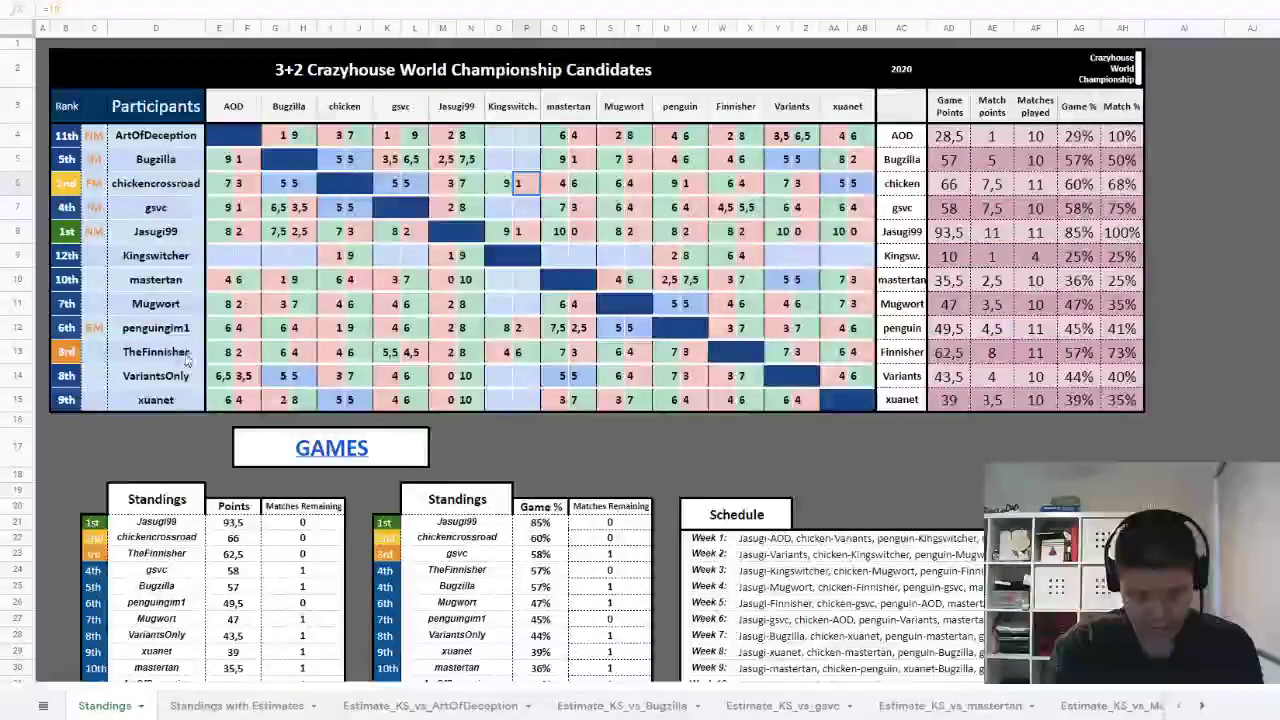
pyautogui.click(528, 141)
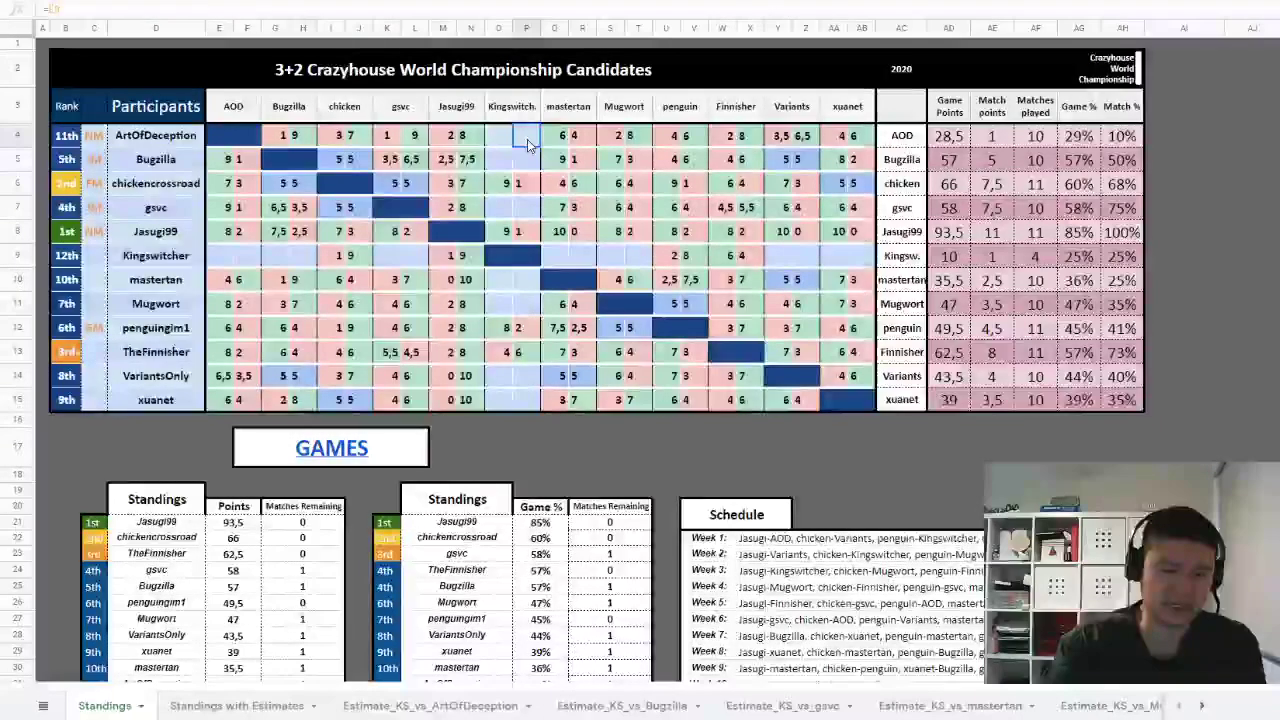
pyautogui.click(530, 162)
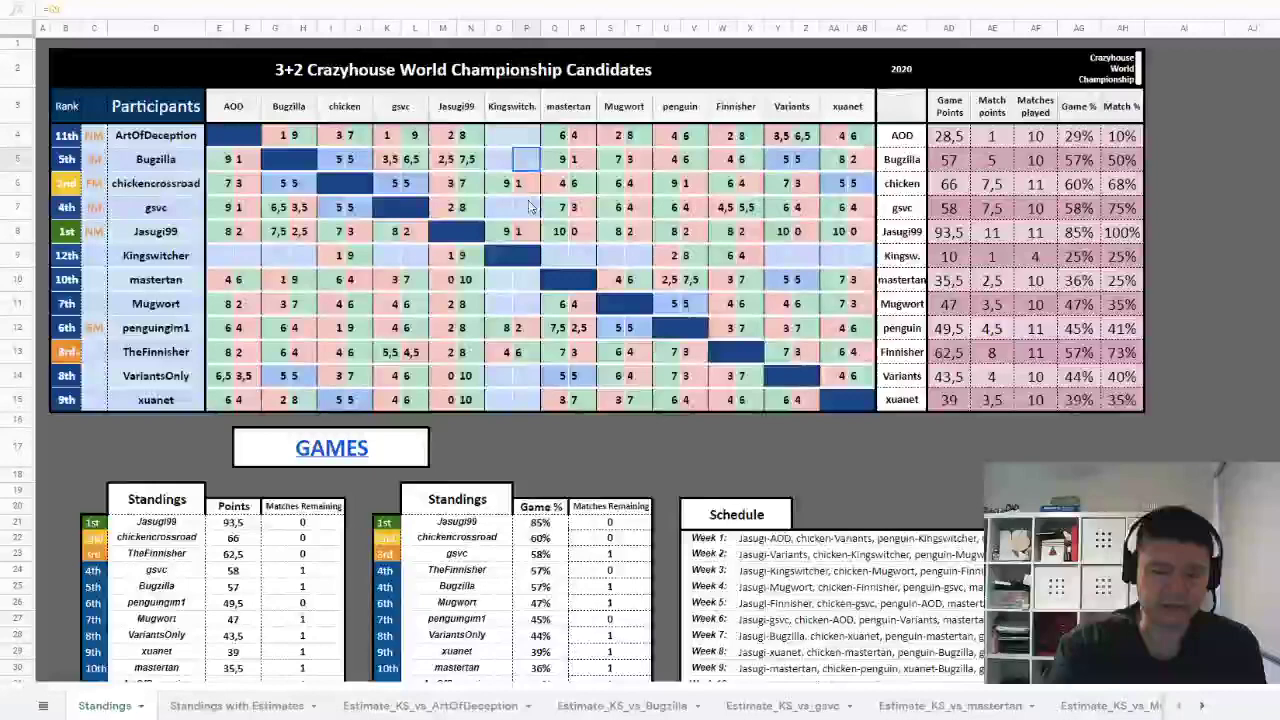
pyautogui.click(527, 208)
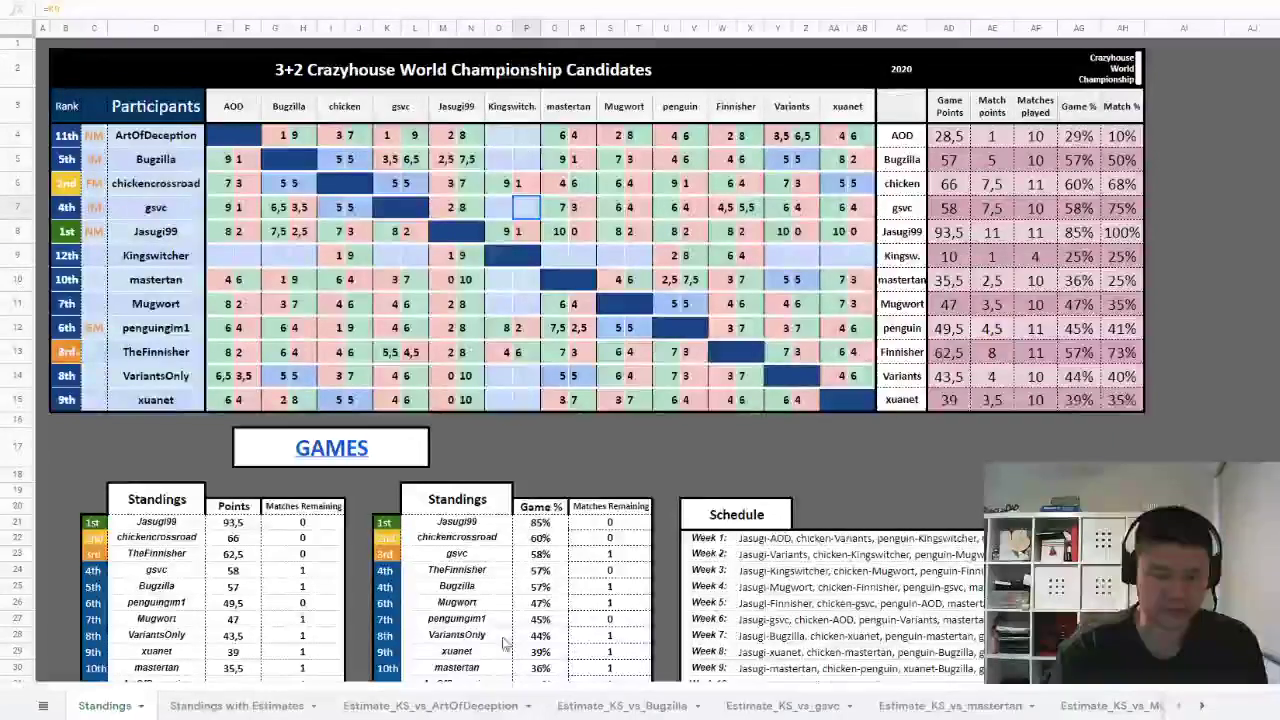
# Step: Open the Estimate_KS_vs_ArtOfDeception sheet and enlarge it for reading
pyautogui.click(440, 707)
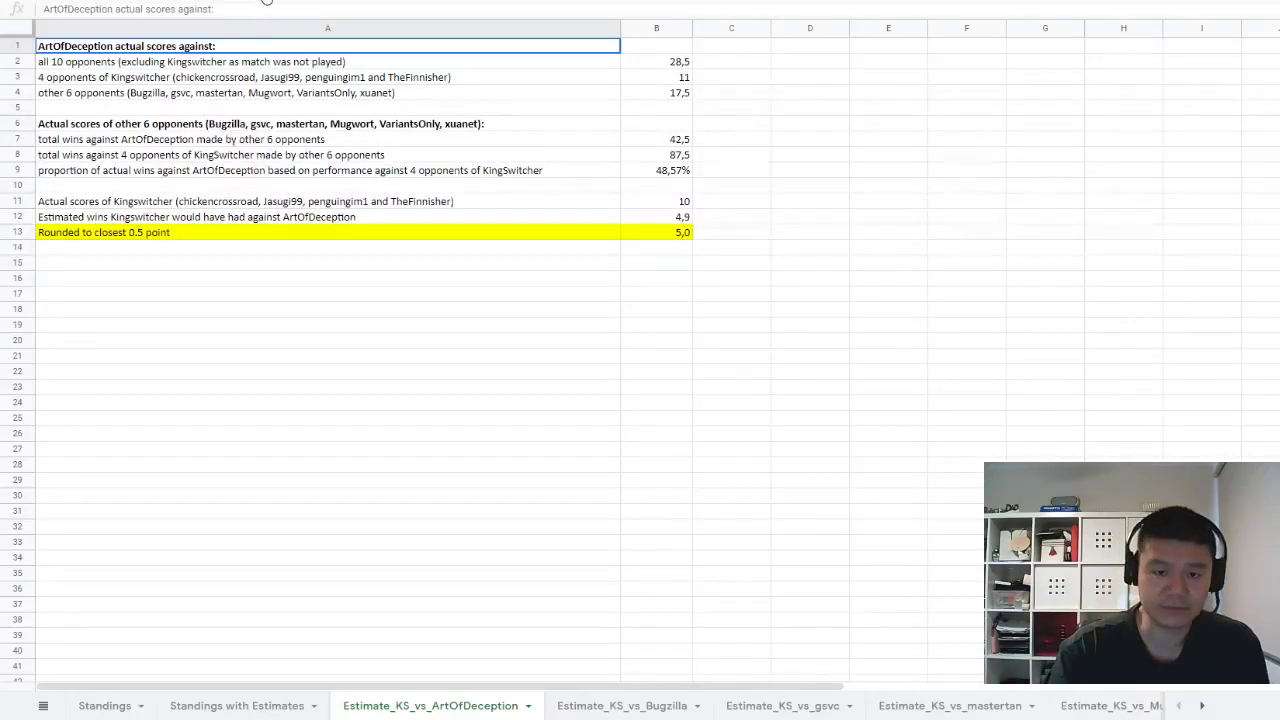
pyautogui.click(266, 2)
pyautogui.click(246, 136)
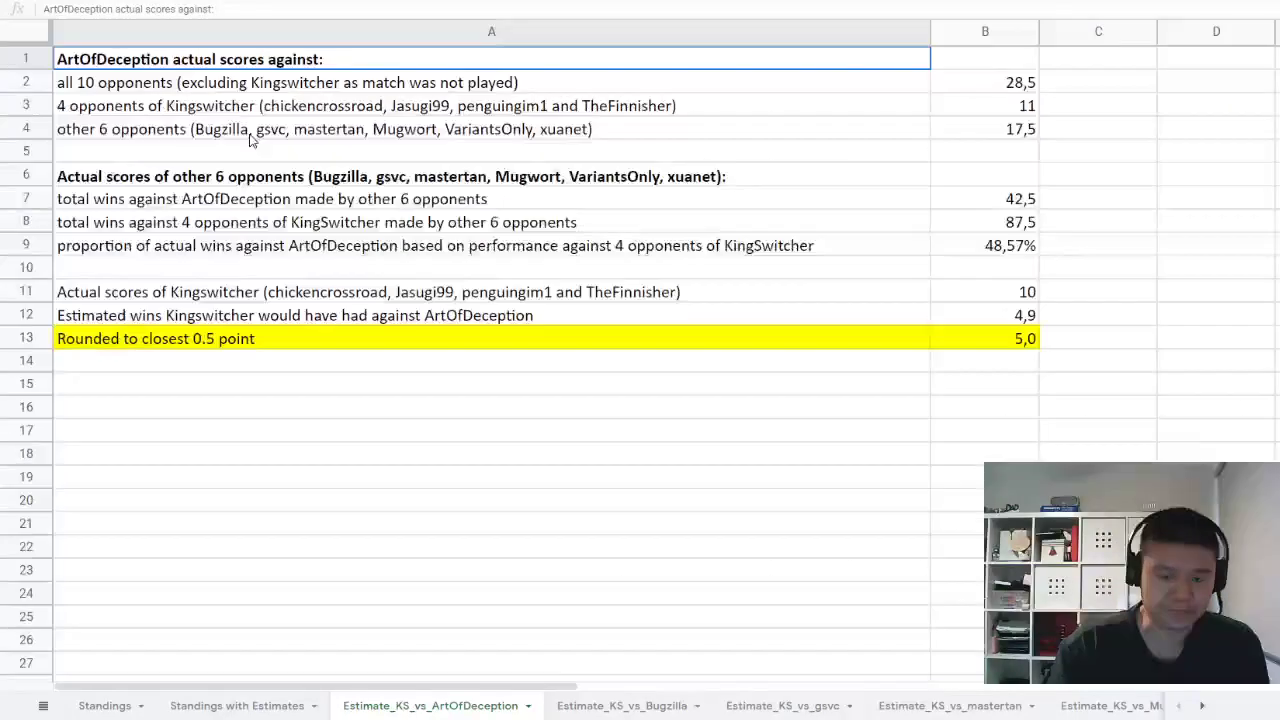
# Step: Inspect the formulas for ArtOfDeception's actual scores against all 10 opponents and against the 4 opponents of Kingswitcher
pyautogui.click(143, 86)
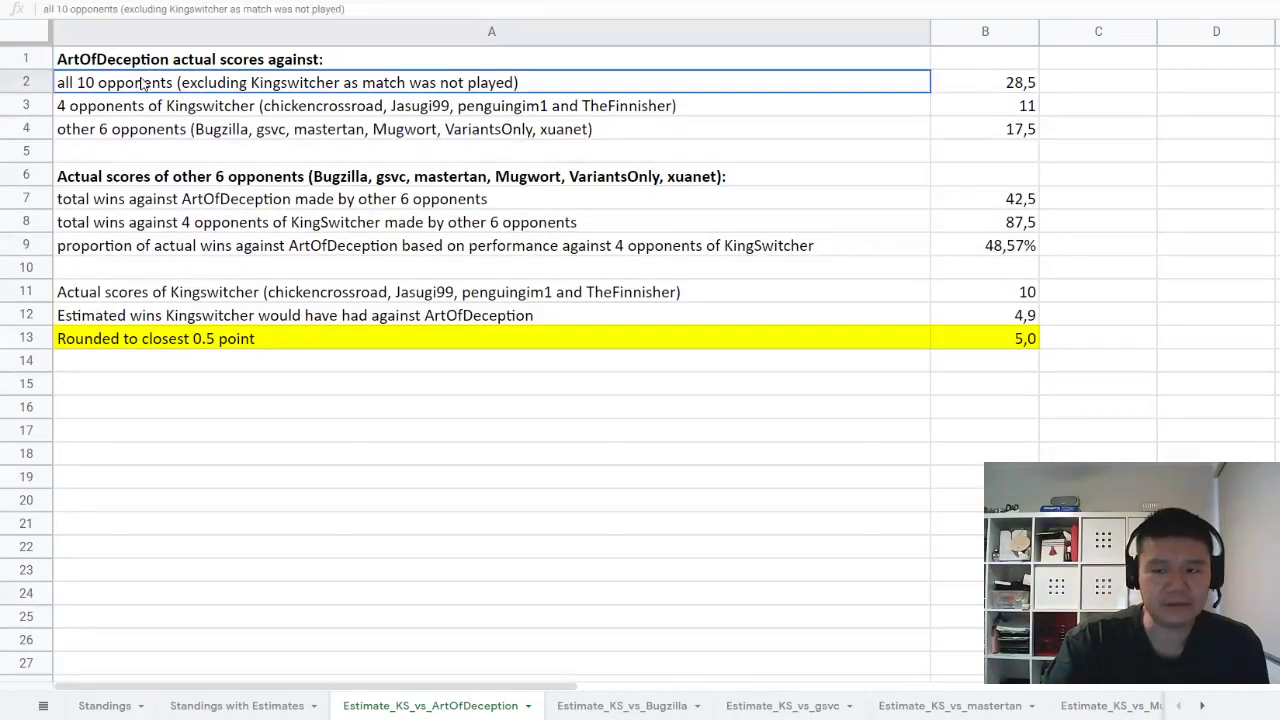
pyautogui.click(1010, 88)
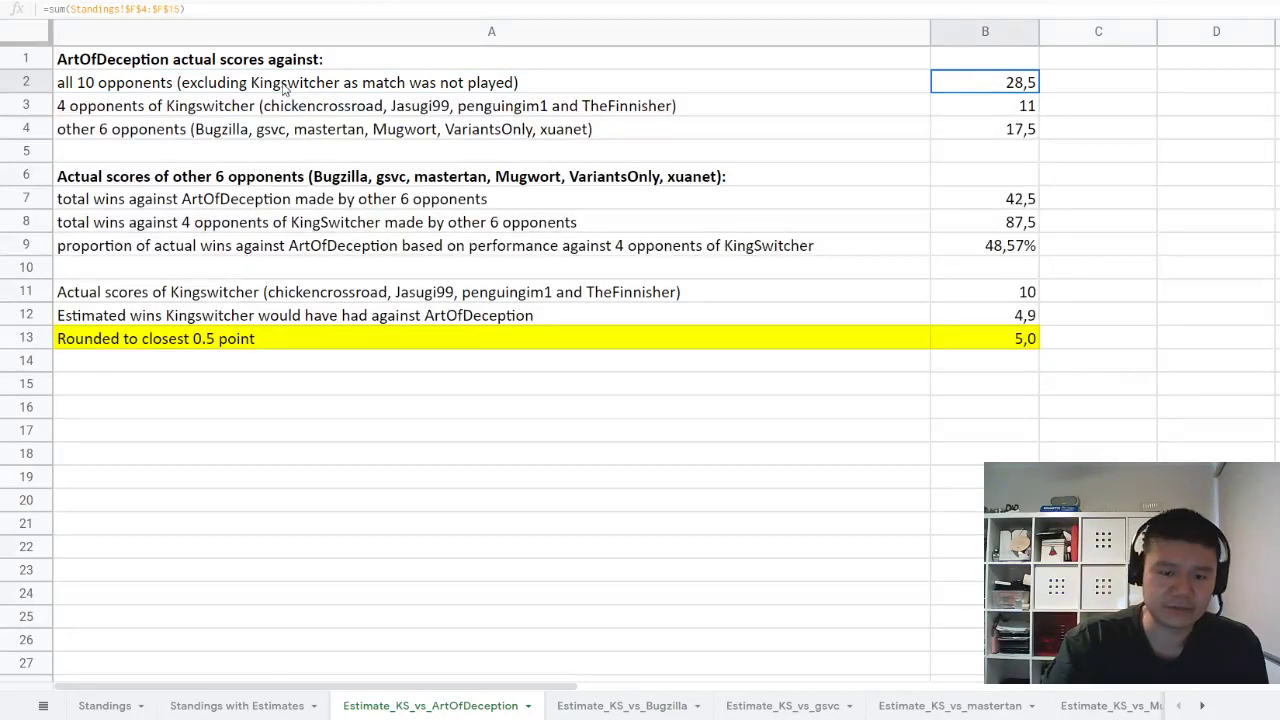
pyautogui.click(283, 88)
pyautogui.click(1020, 88)
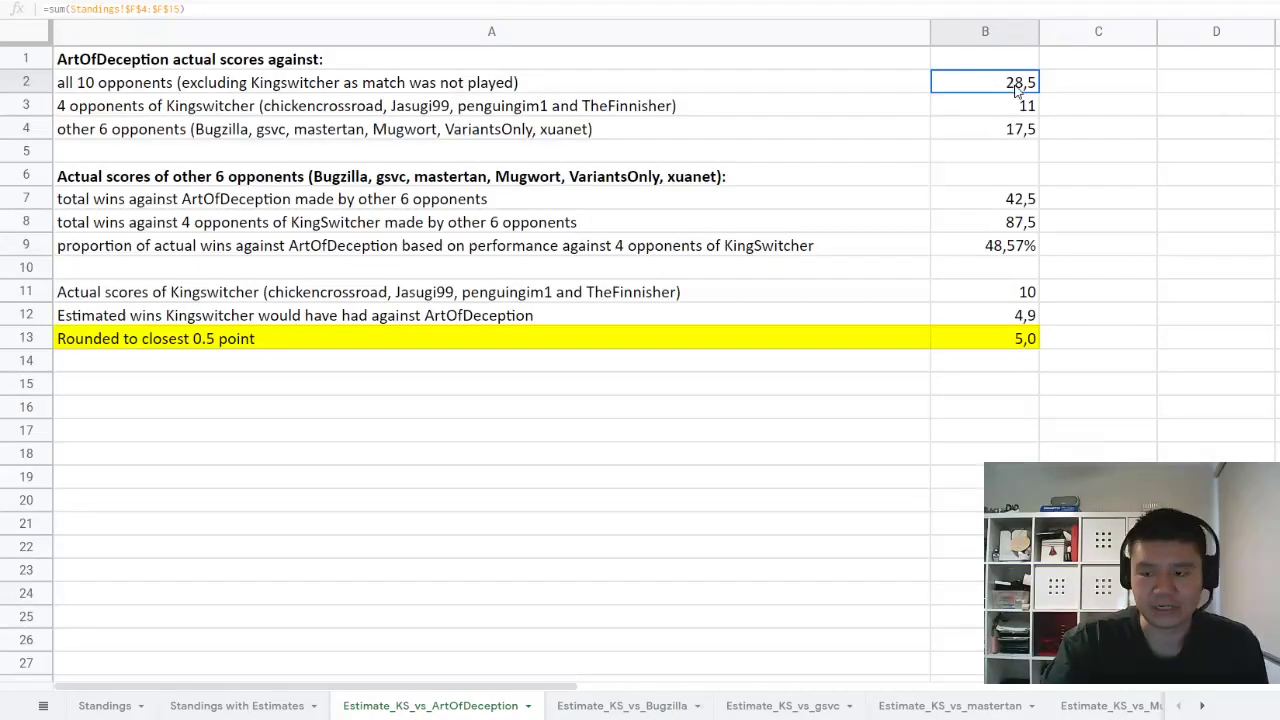
pyautogui.click(165, 113)
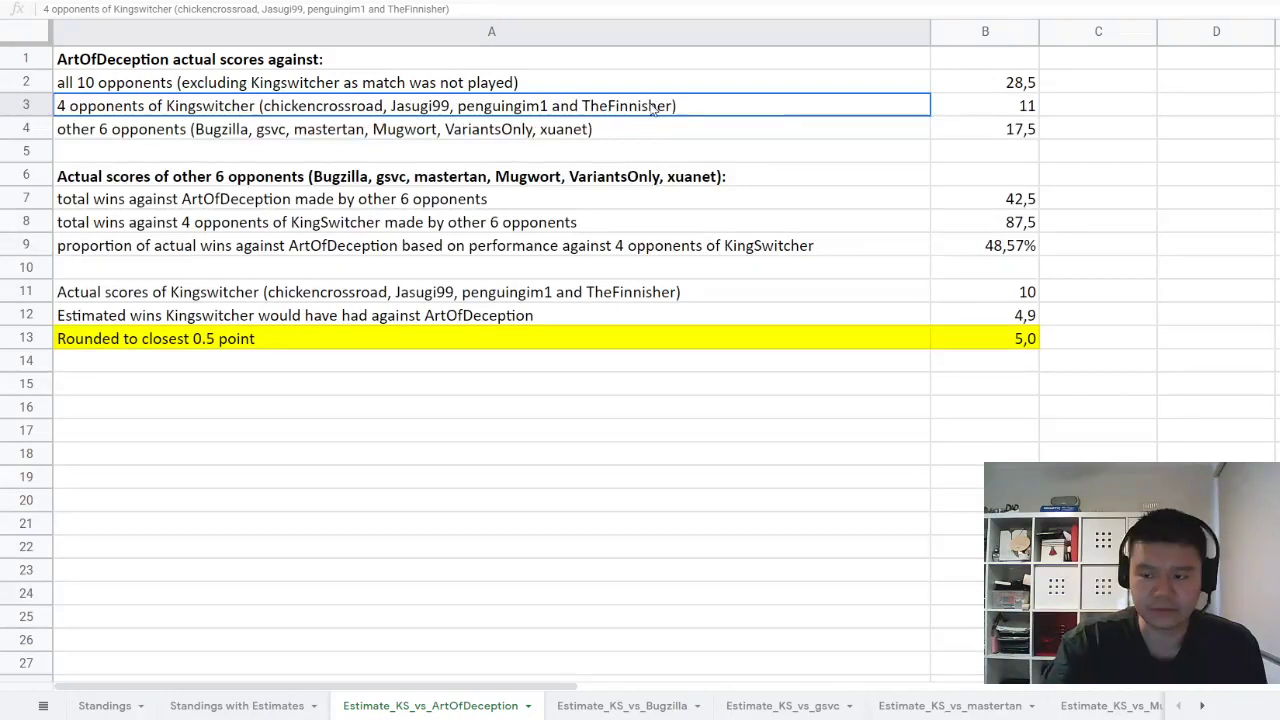
pyautogui.click(1015, 112)
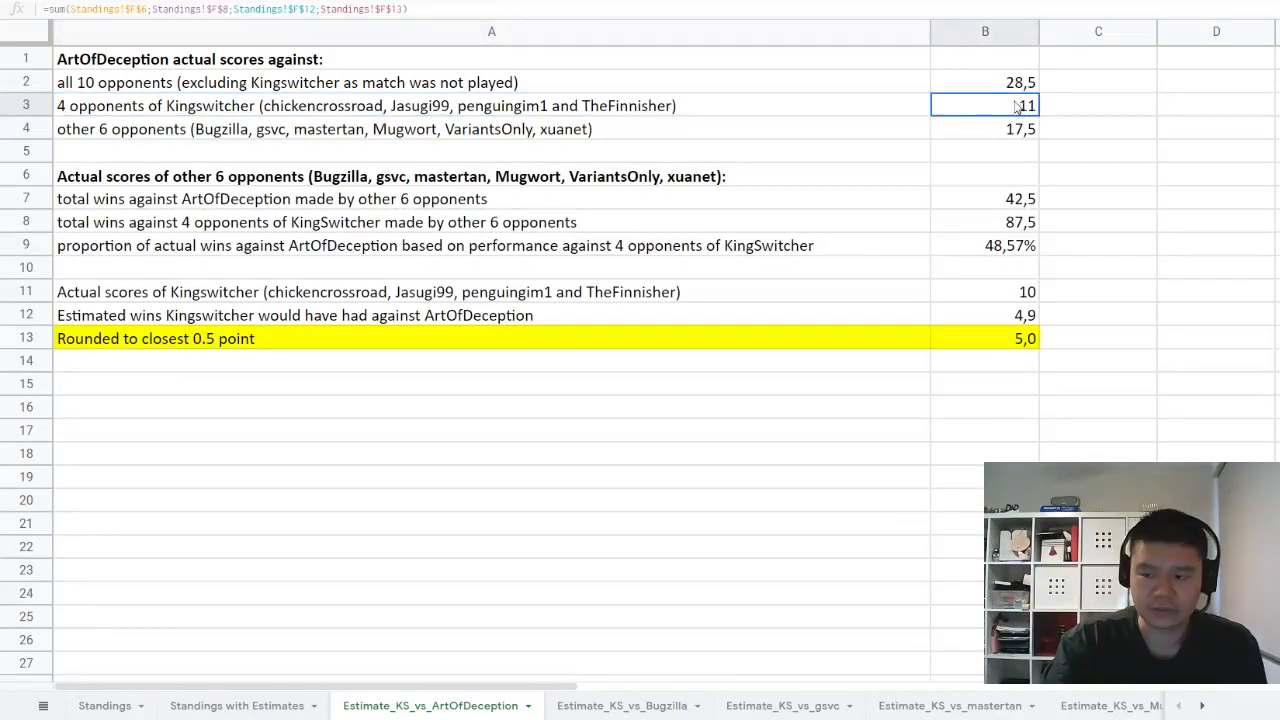
# Step: Inspect the formula for ArtOfDeception's actual score against the other 6 opponents
pyautogui.click(184, 138)
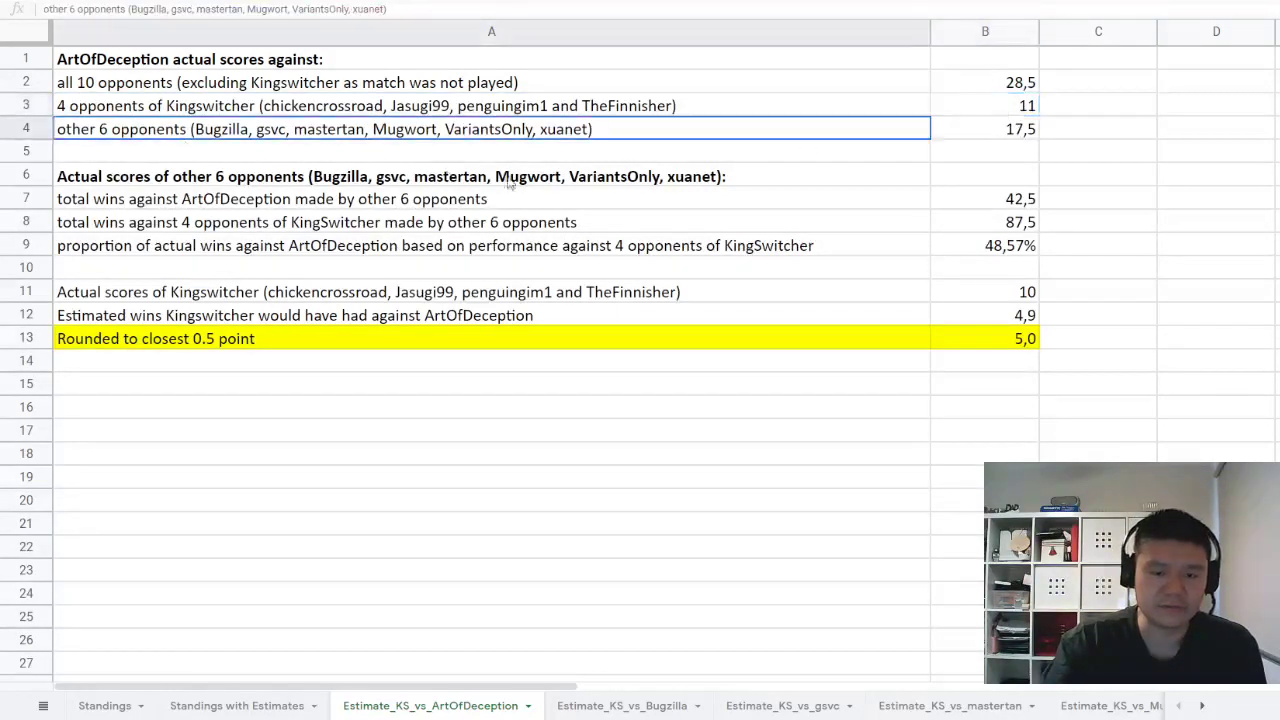
pyautogui.click(1035, 135)
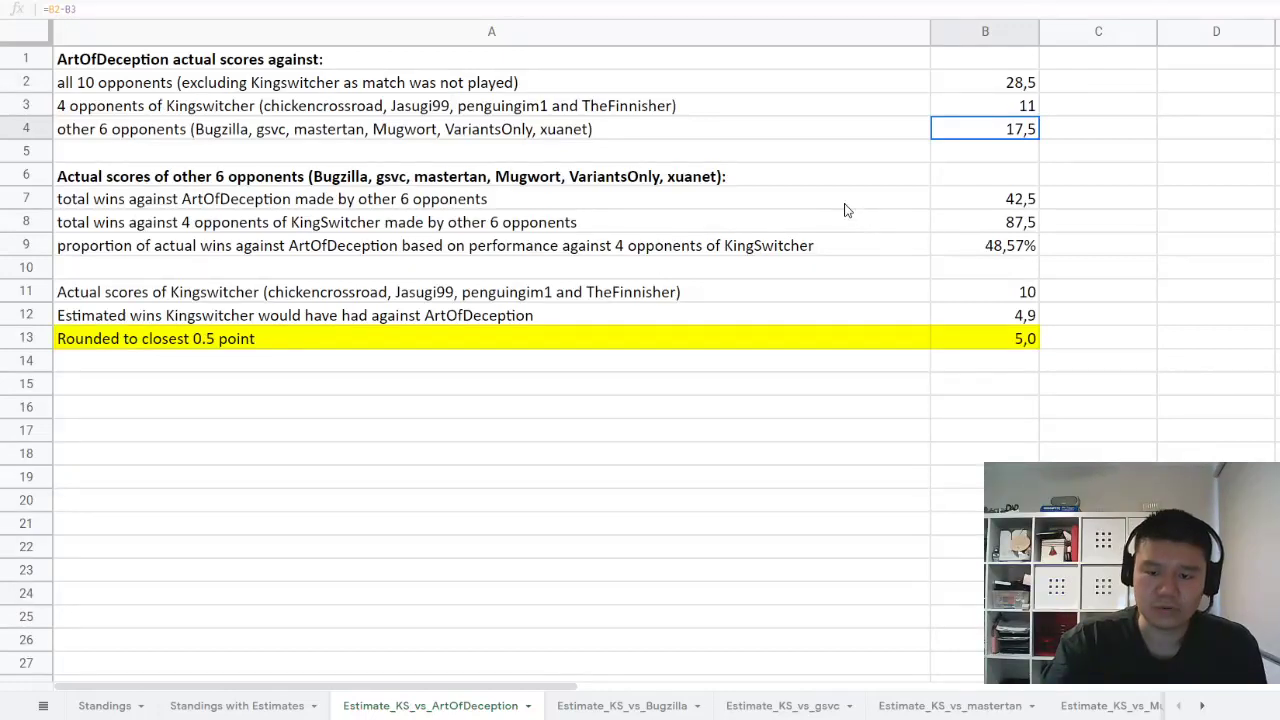
pyautogui.click(367, 141)
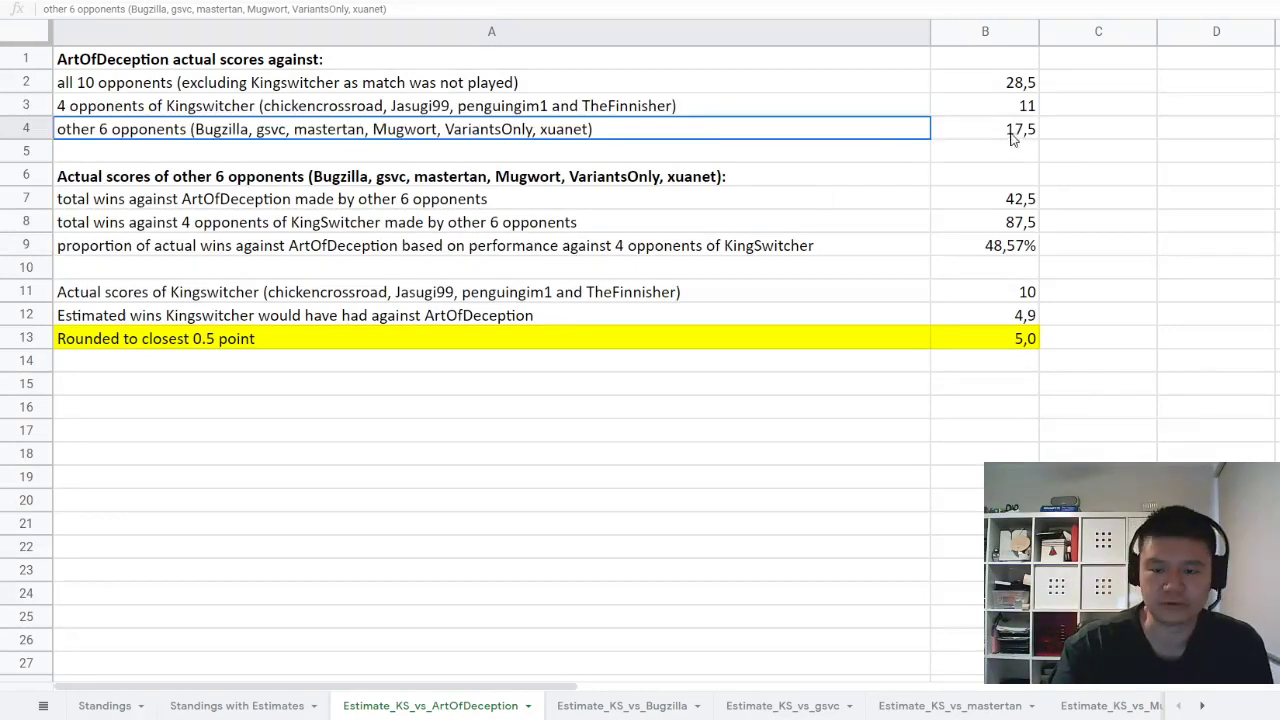
# Step: Examine how the total wins against ArtOfDeception made by the other 6 opponents derive from ArtOfDeception's own score against them
pyautogui.click(229, 203)
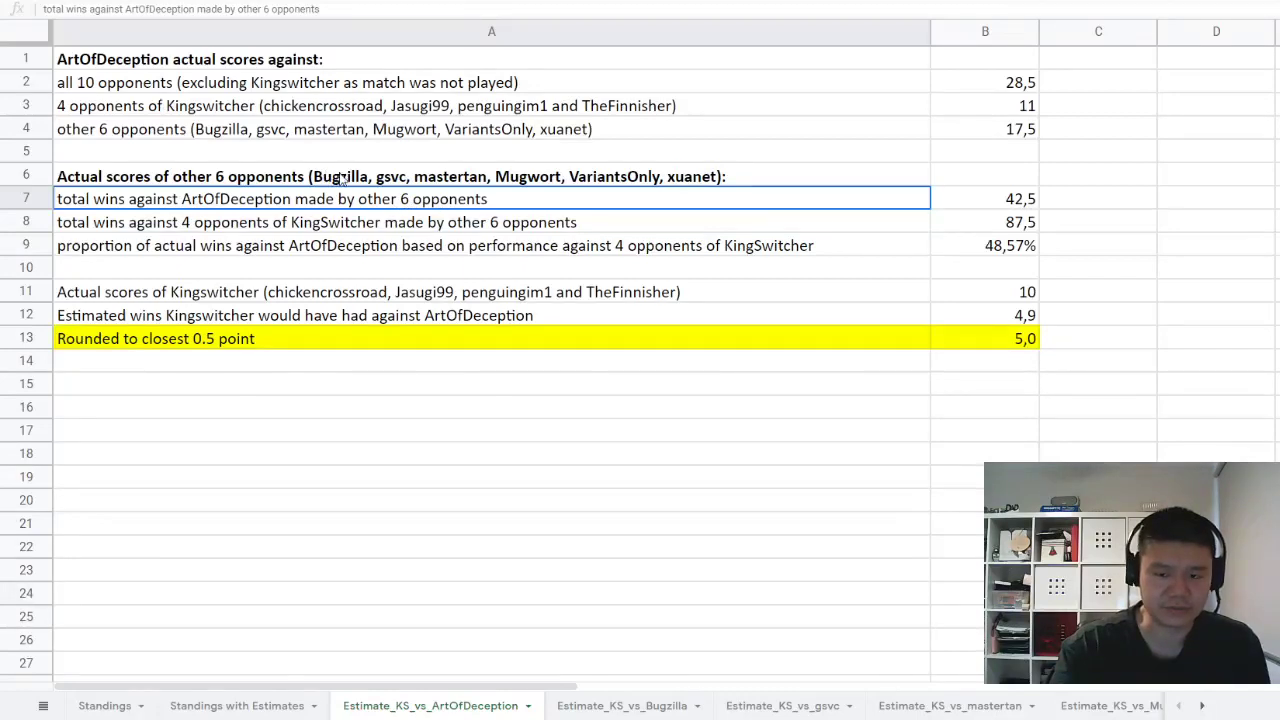
pyautogui.click(362, 177)
pyautogui.click(1020, 199)
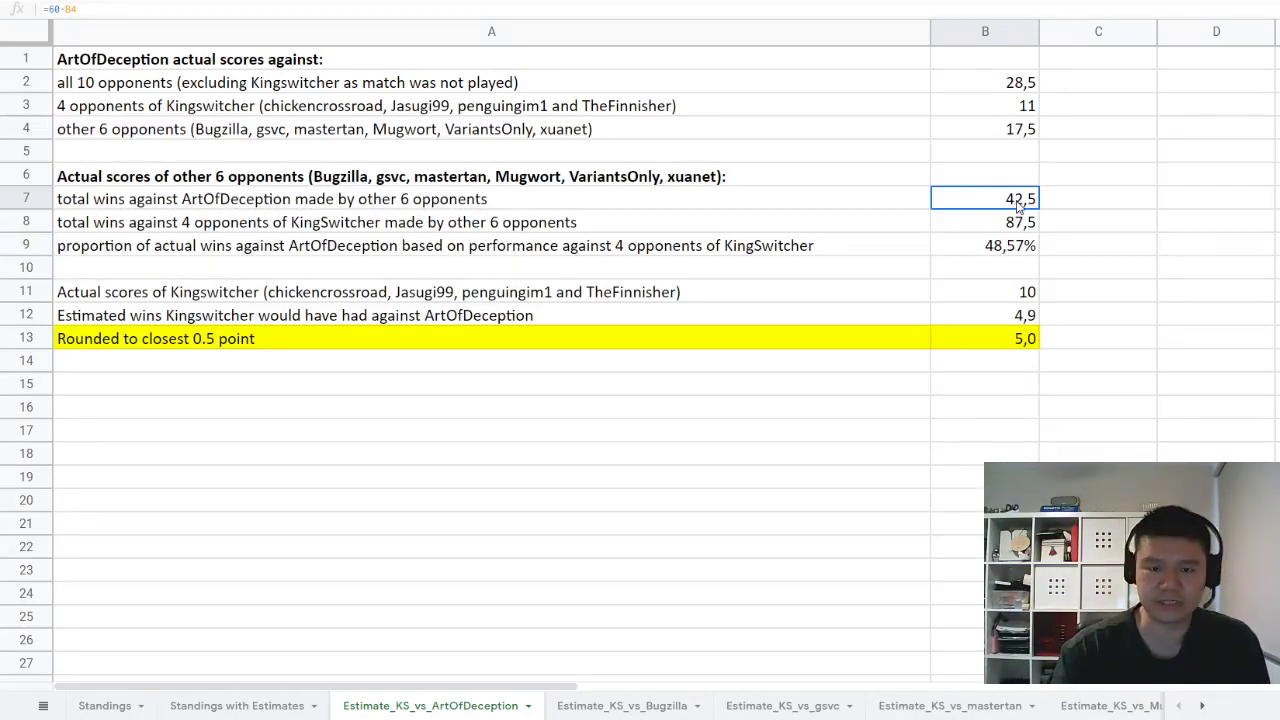
pyautogui.click(1018, 132)
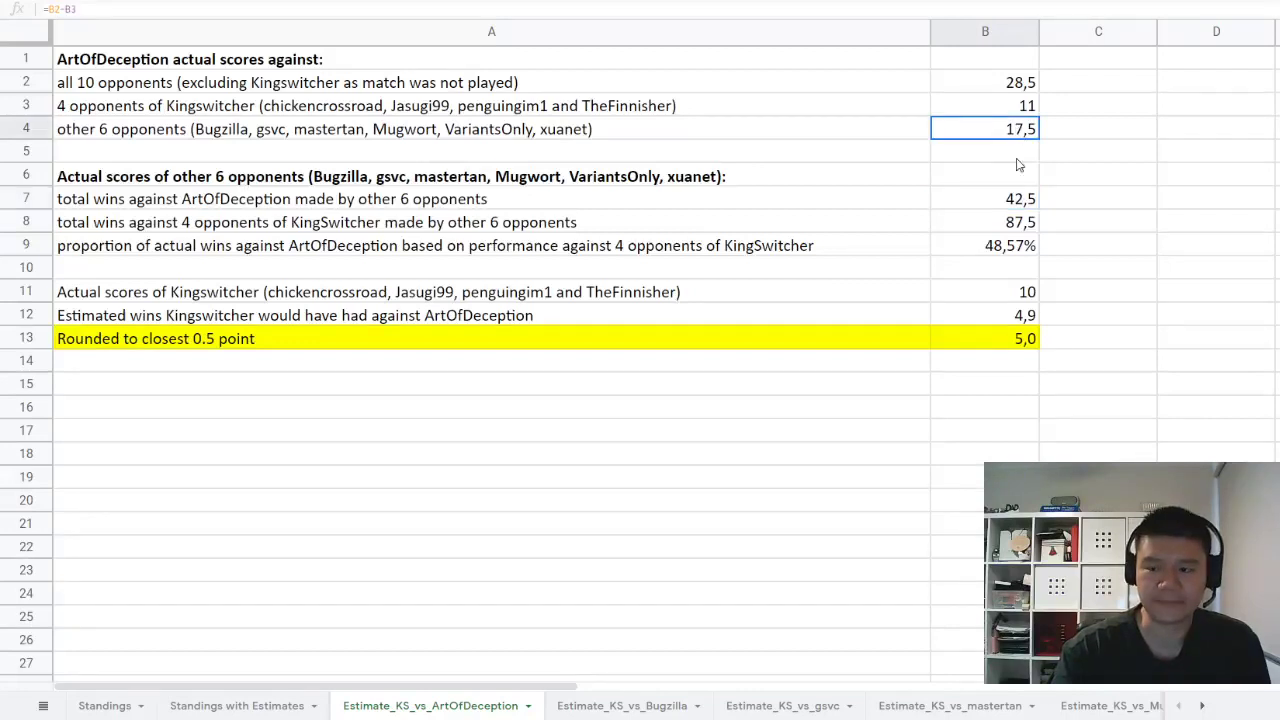
pyautogui.click(1021, 204)
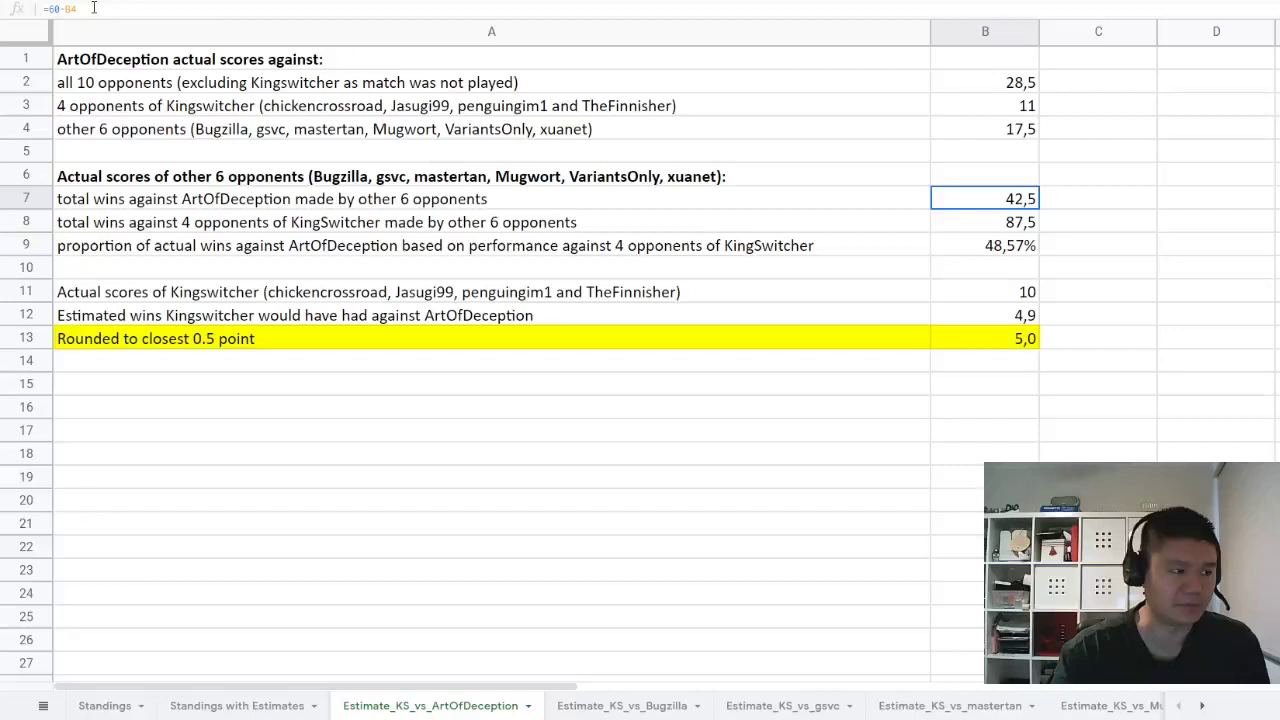
pyautogui.click(1088, 208)
pyautogui.click(1010, 205)
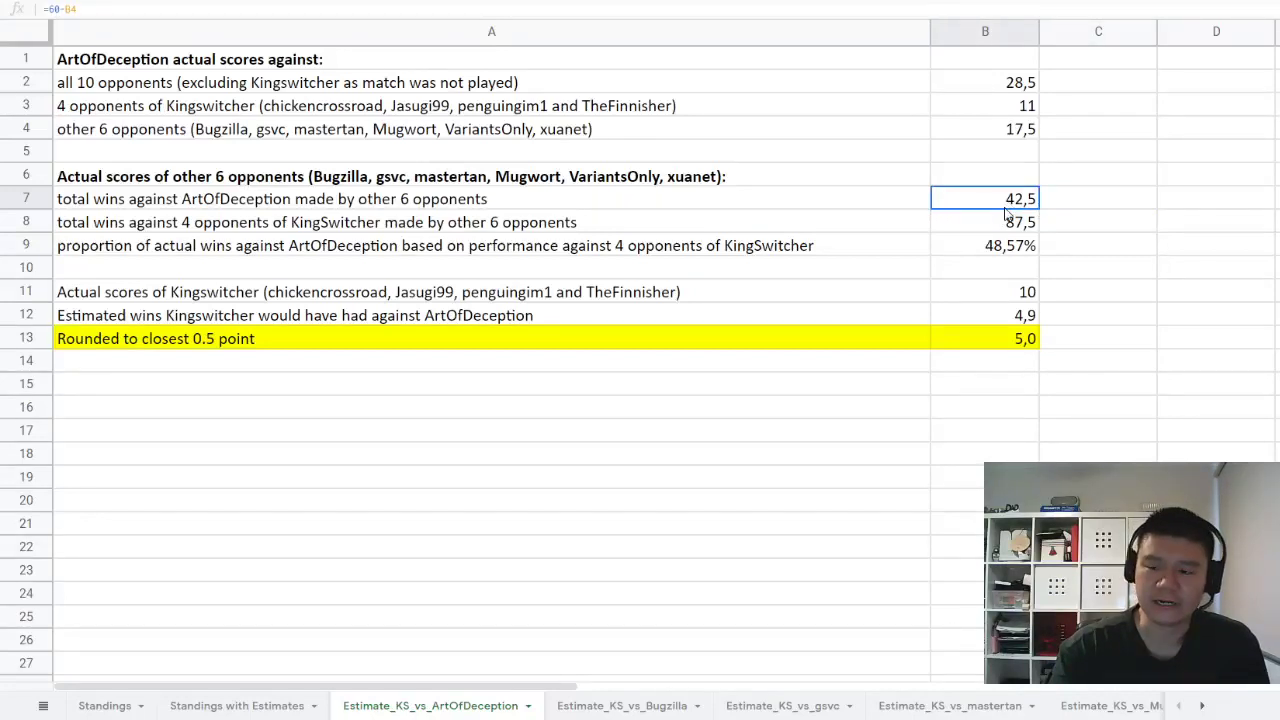
# Step: Inspect the formula for the other 6 opponents' total wins against the 4 opponents of Kingswitcher, checking who those 4 are
pyautogui.click(410, 180)
pyautogui.click(354, 226)
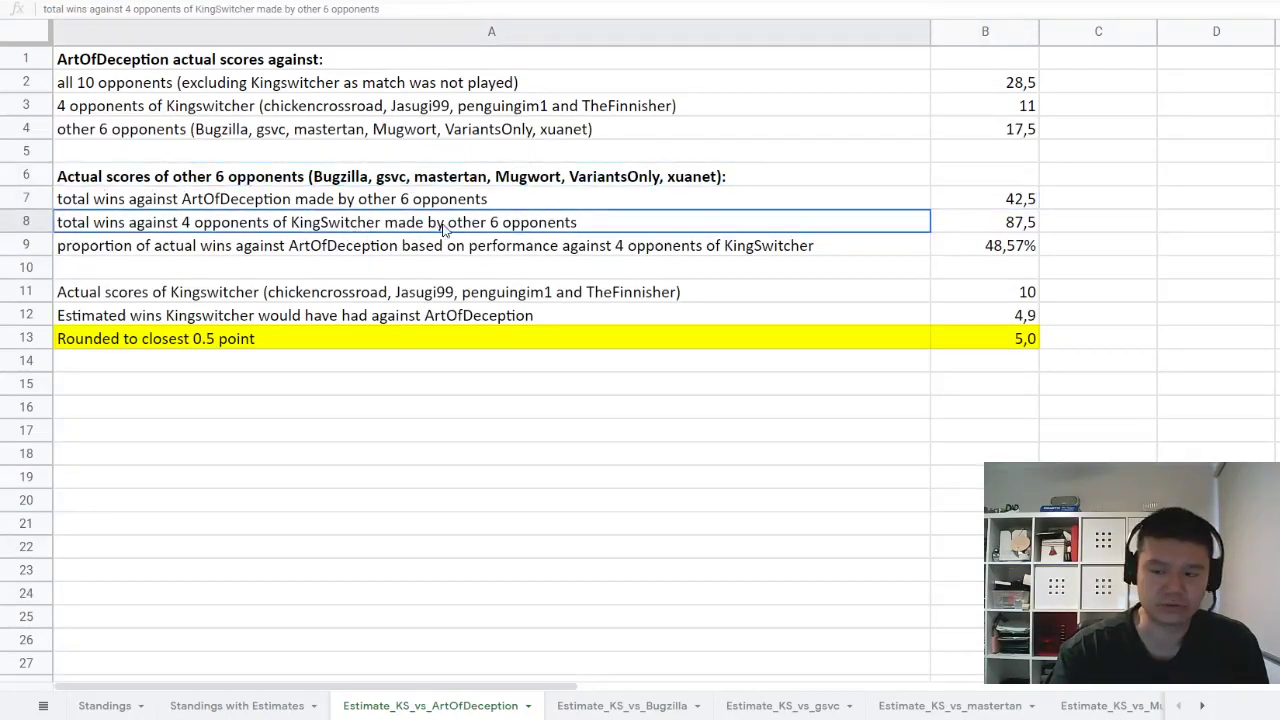
pyautogui.click(1027, 226)
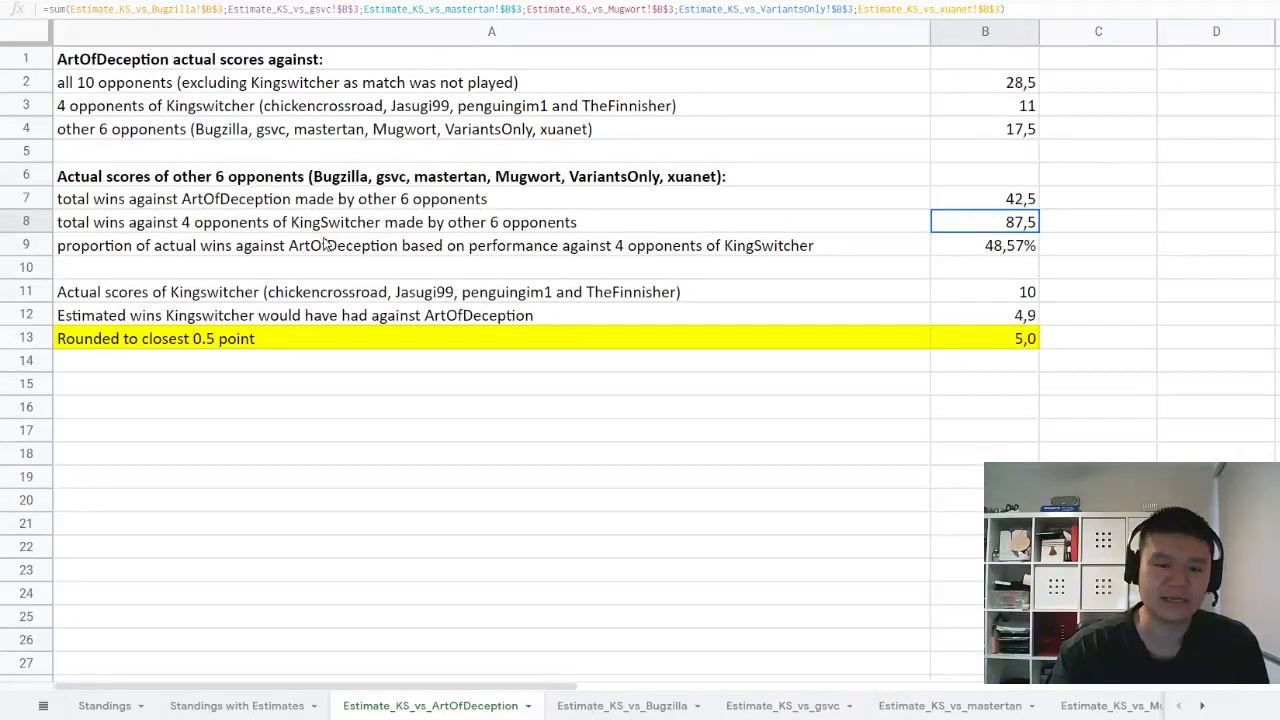
pyautogui.click(216, 231)
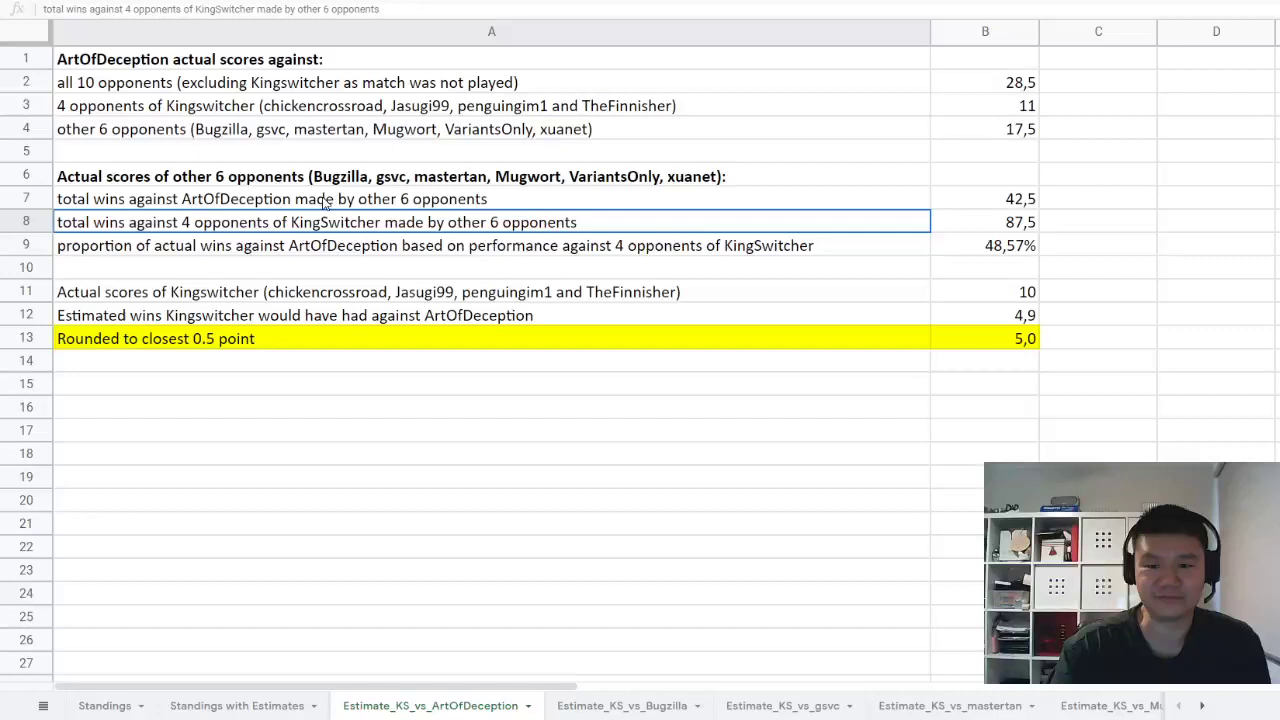
pyautogui.click(289, 110)
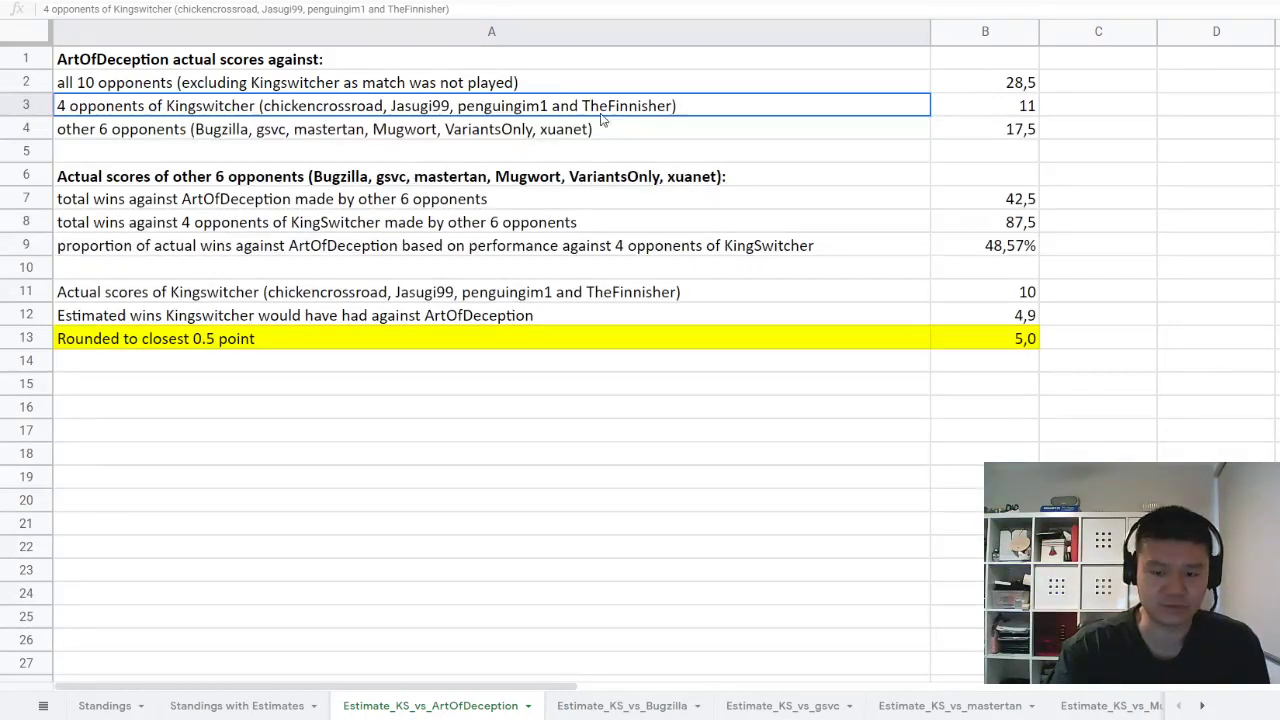
pyautogui.click(1005, 228)
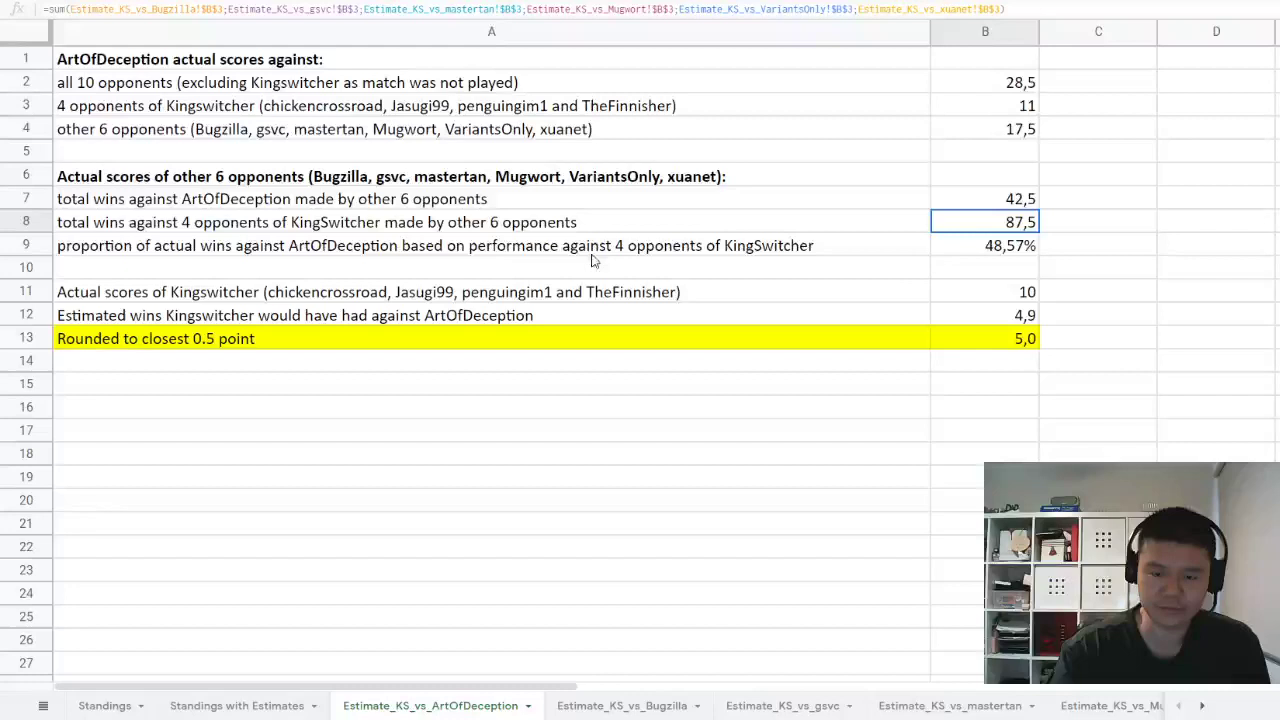
# Step: Inspect the formula for the proportion of actual wins against ArtOfDeception and the two win totals it divides
pyautogui.click(1025, 250)
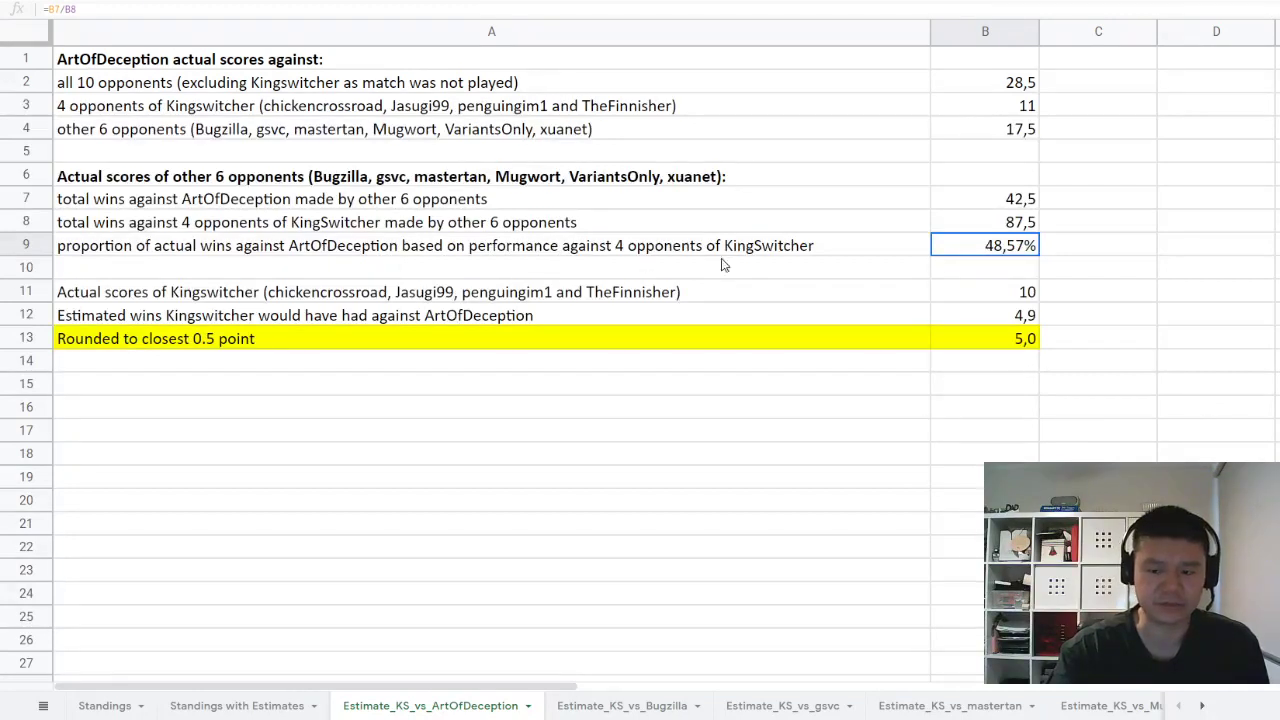
pyautogui.click(1017, 203)
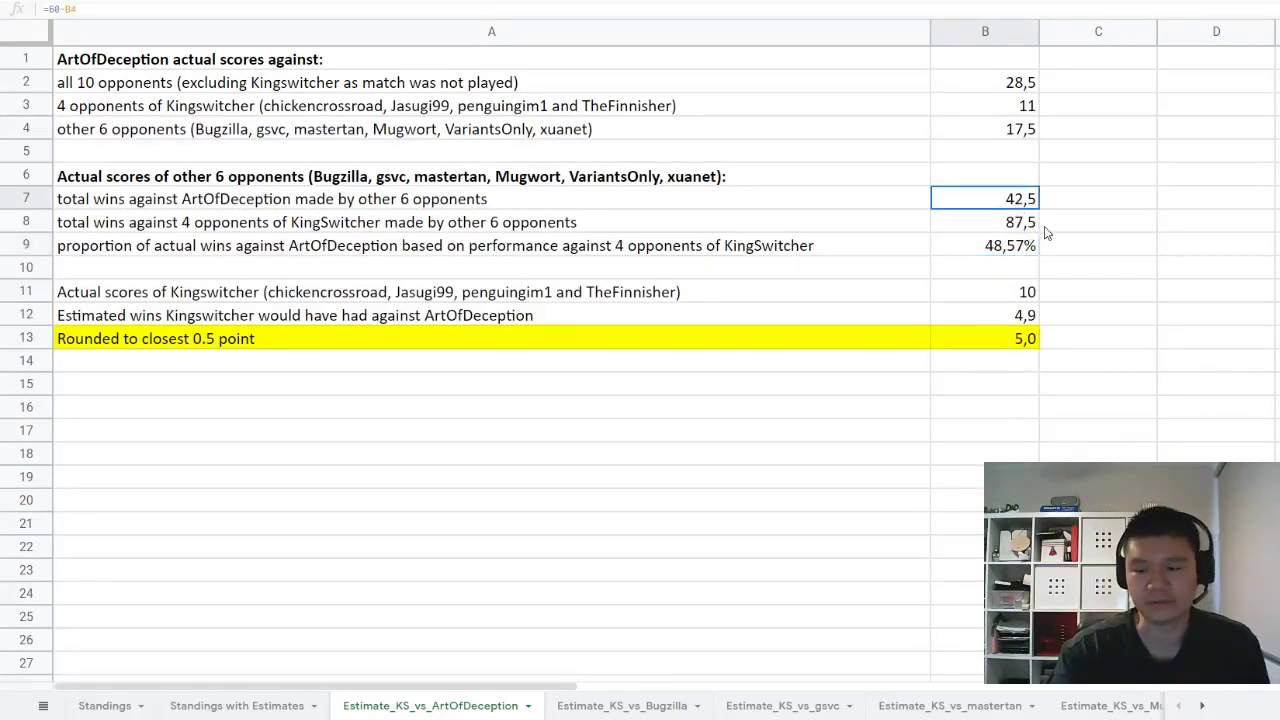
pyautogui.click(1030, 223)
pyautogui.click(1015, 252)
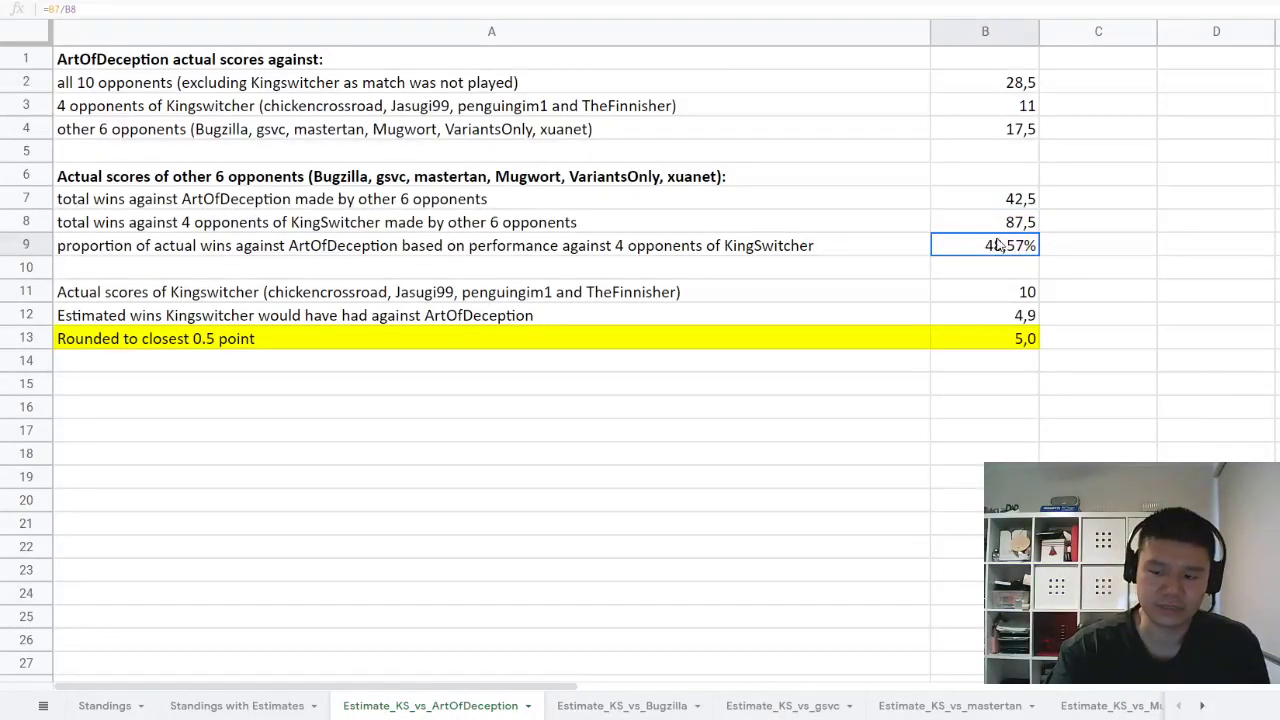
# Step: Check Kingswitcher's actual score, the estimated wins against ArtOfDeception and the estimate rounded to the closest 0.5 point
pyautogui.click(493, 299)
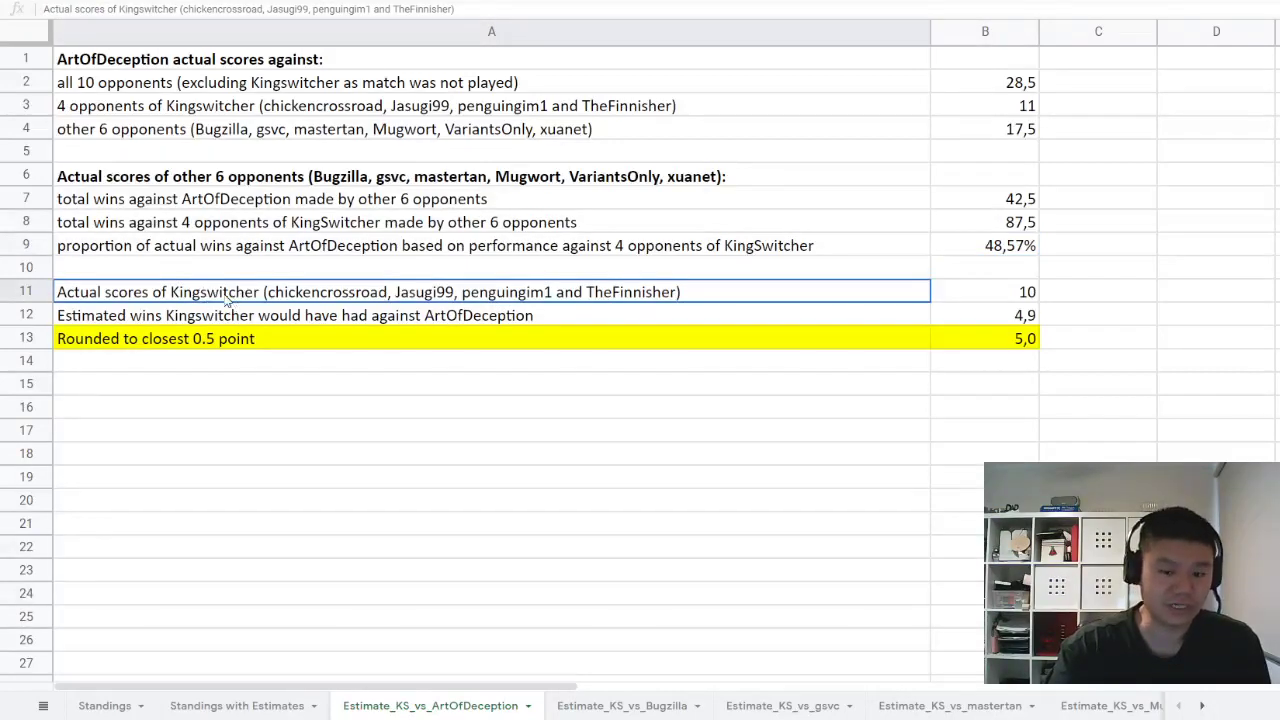
pyautogui.click(1020, 292)
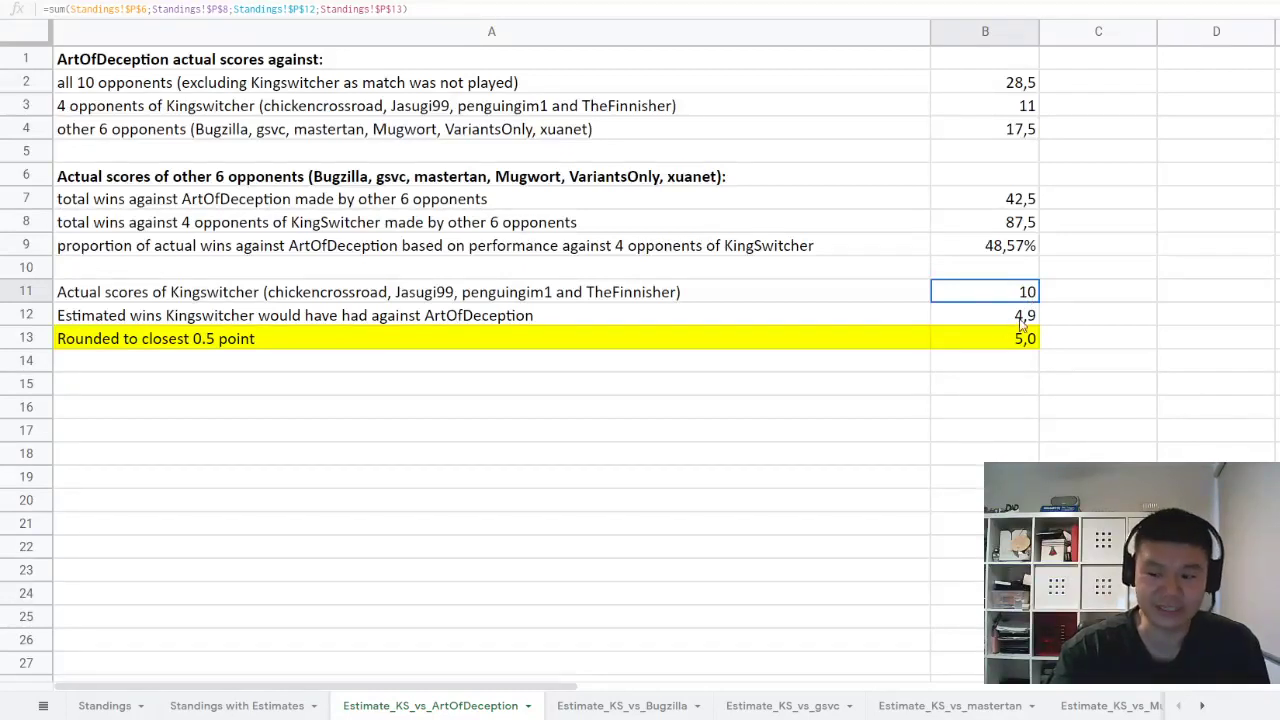
pyautogui.click(1020, 320)
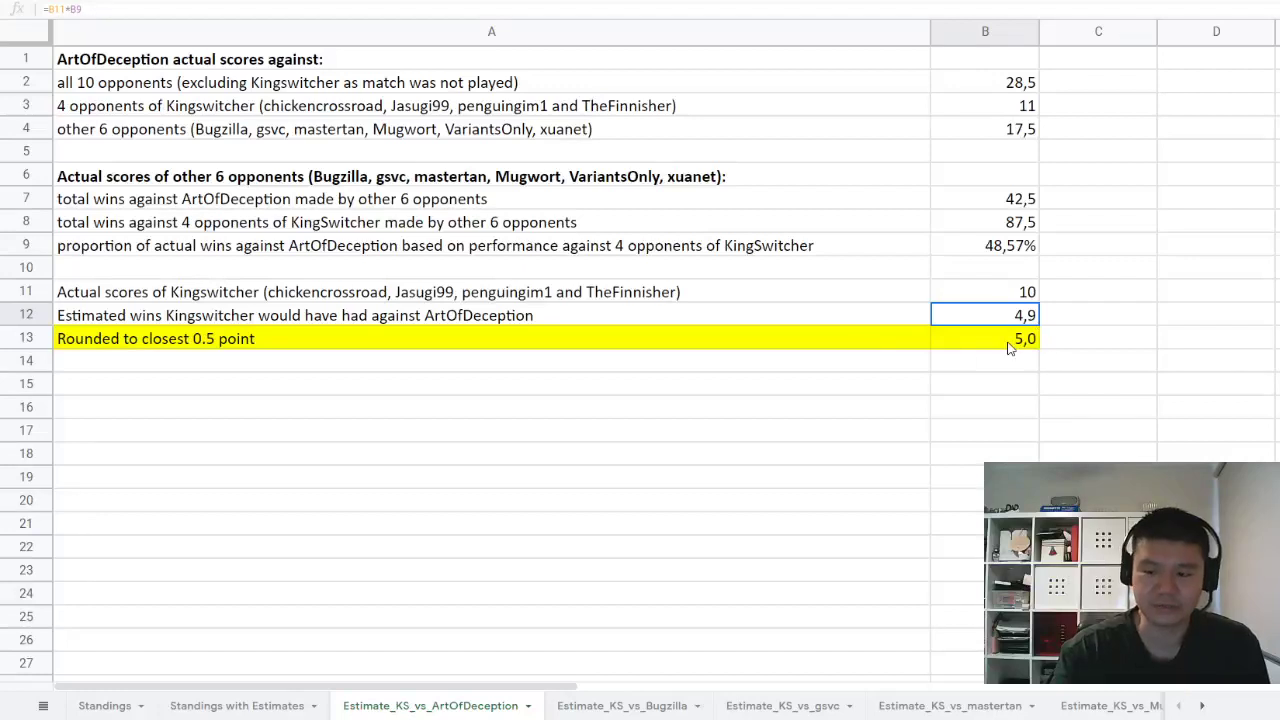
pyautogui.click(1010, 340)
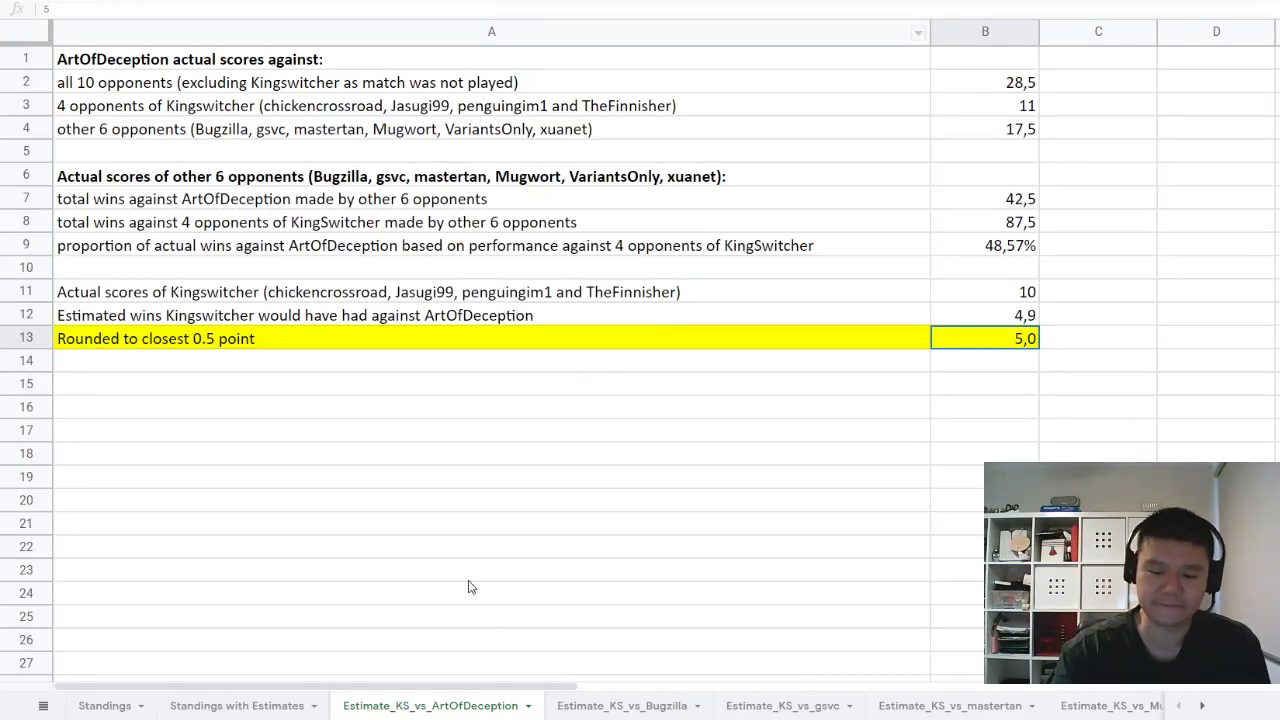
# Step: Open the Estimate_KS_vs_Bugzilla sheet and inspect the formulas for Bugzilla's actual scores against all 10, the 4 and the other 6 opponents
pyautogui.click(624, 706)
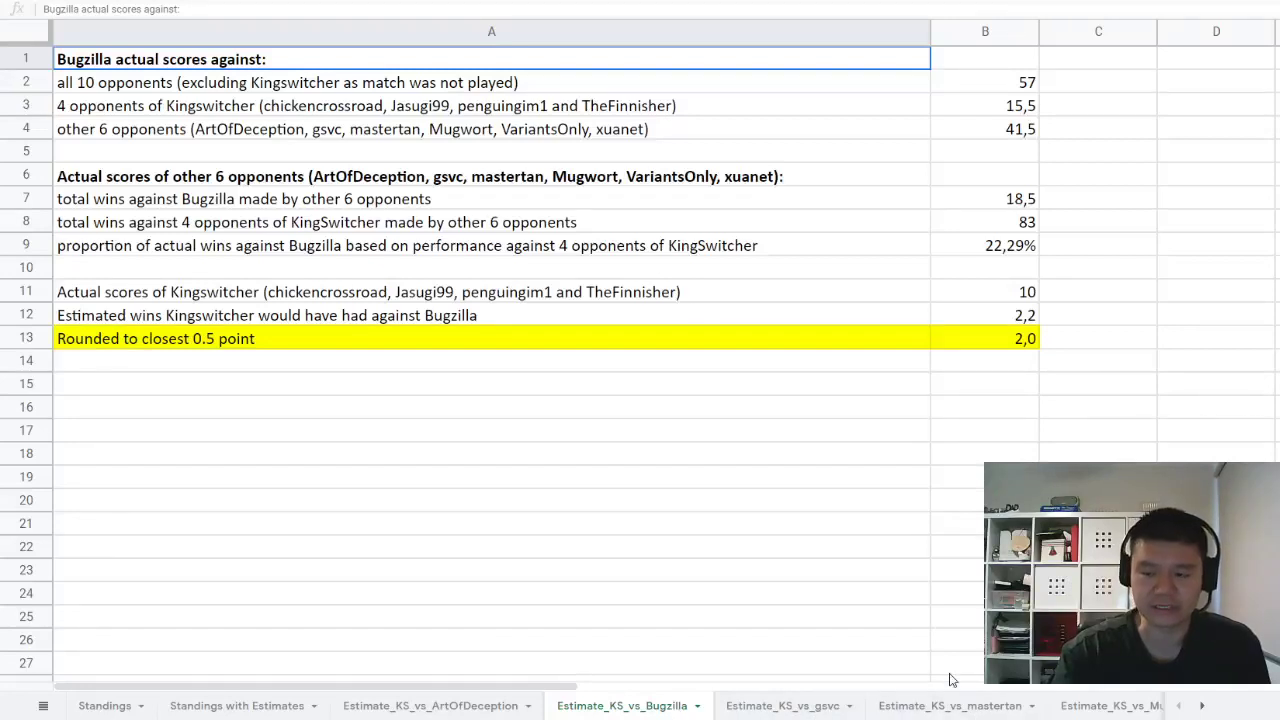
pyautogui.click(1024, 88)
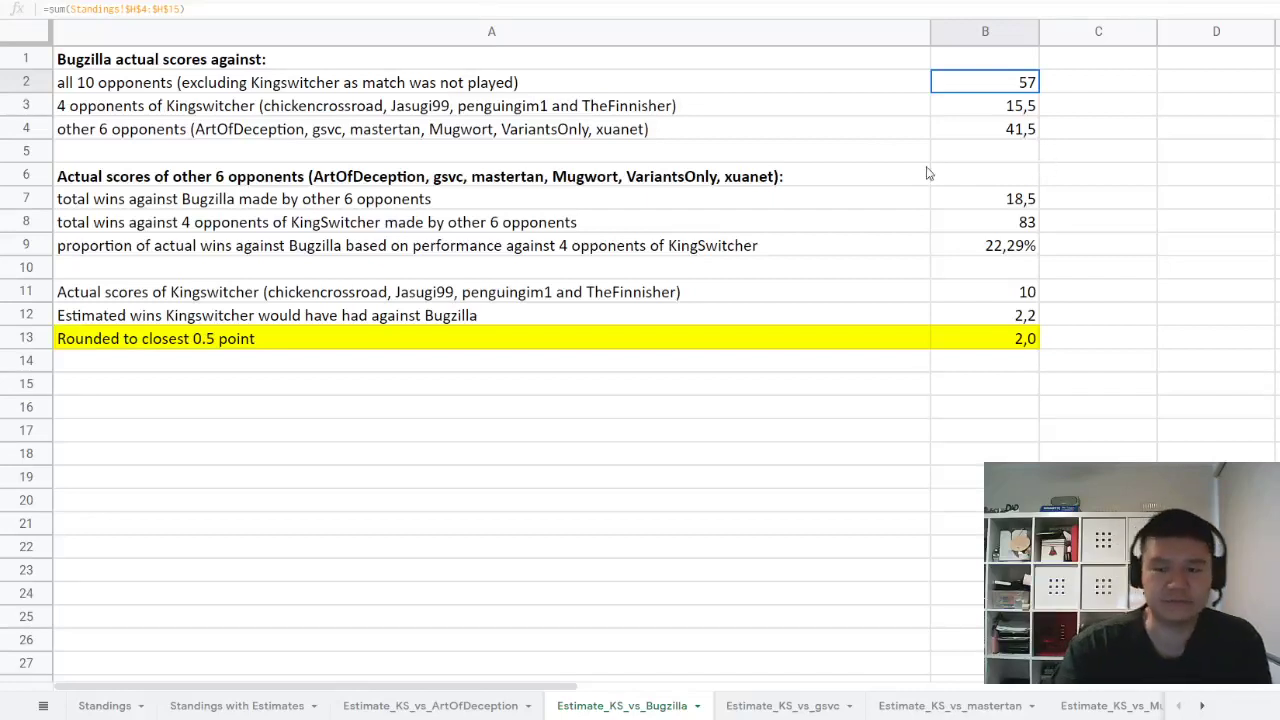
pyautogui.click(1030, 130)
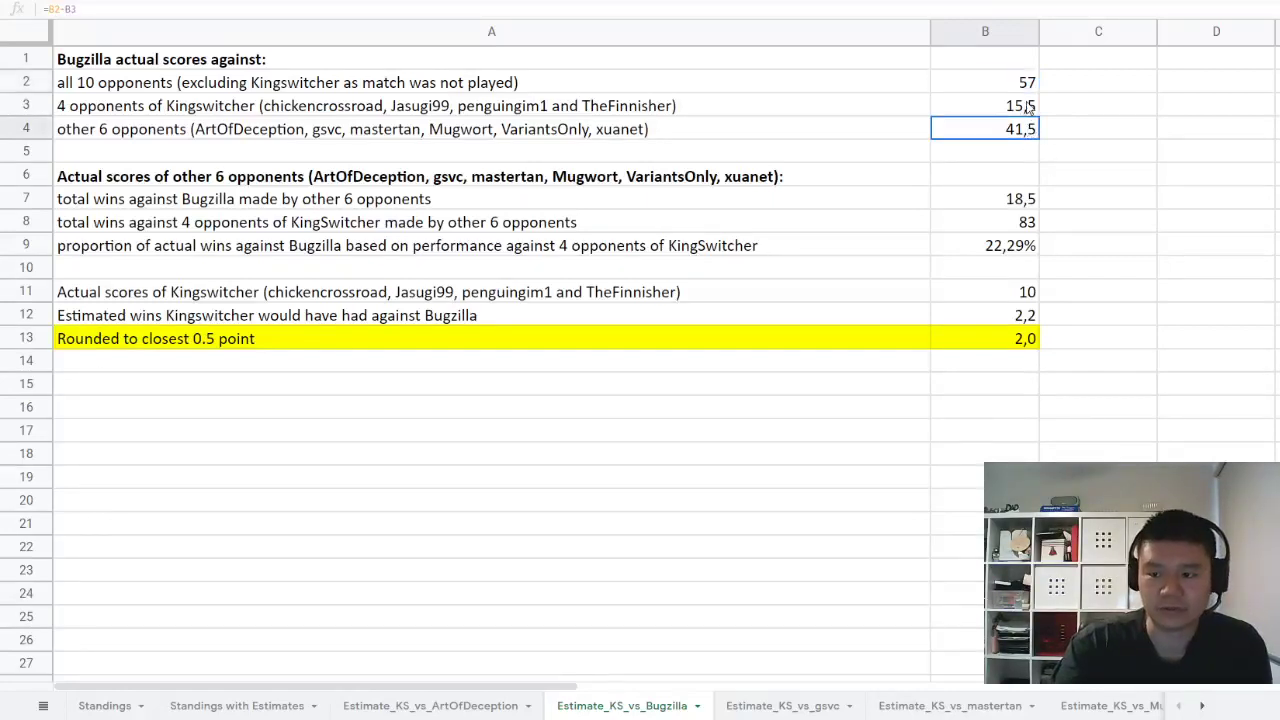
pyautogui.click(1028, 108)
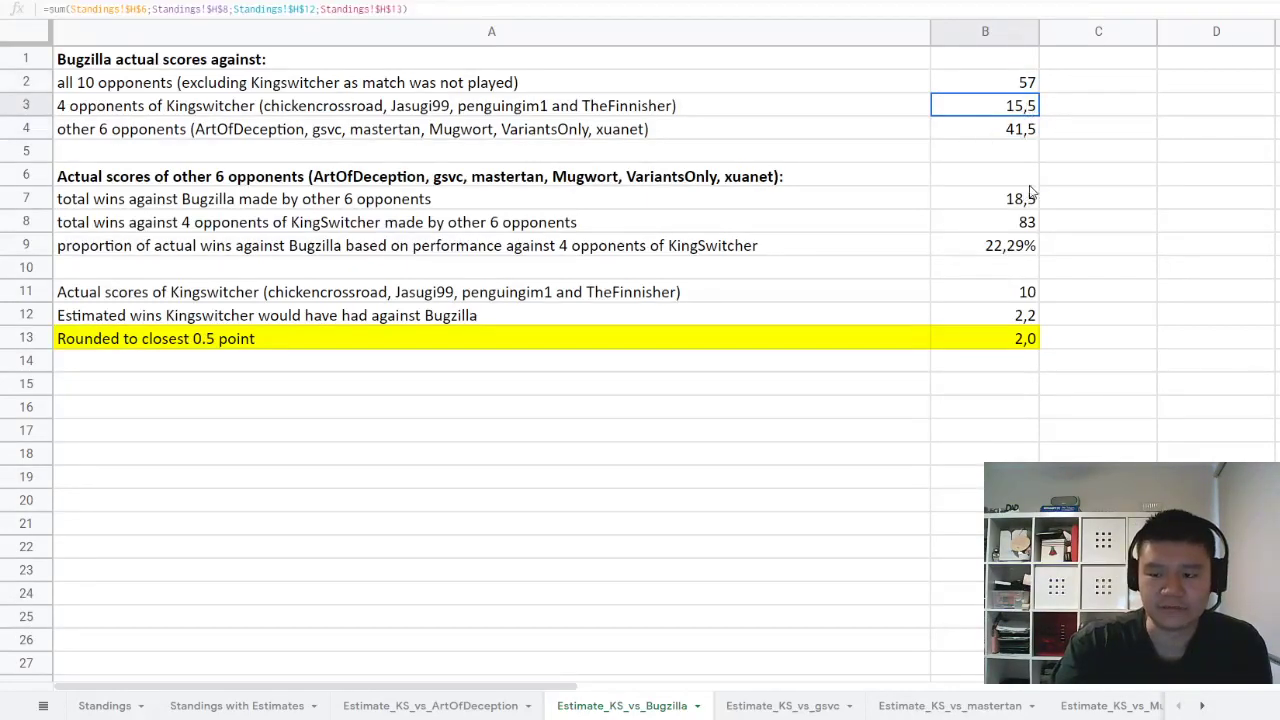
# Step: Inspect the formulas for the other 6 opponents' total wins against Bugzilla and against the 4 opponents of Kingswitcher
pyautogui.click(790, 206)
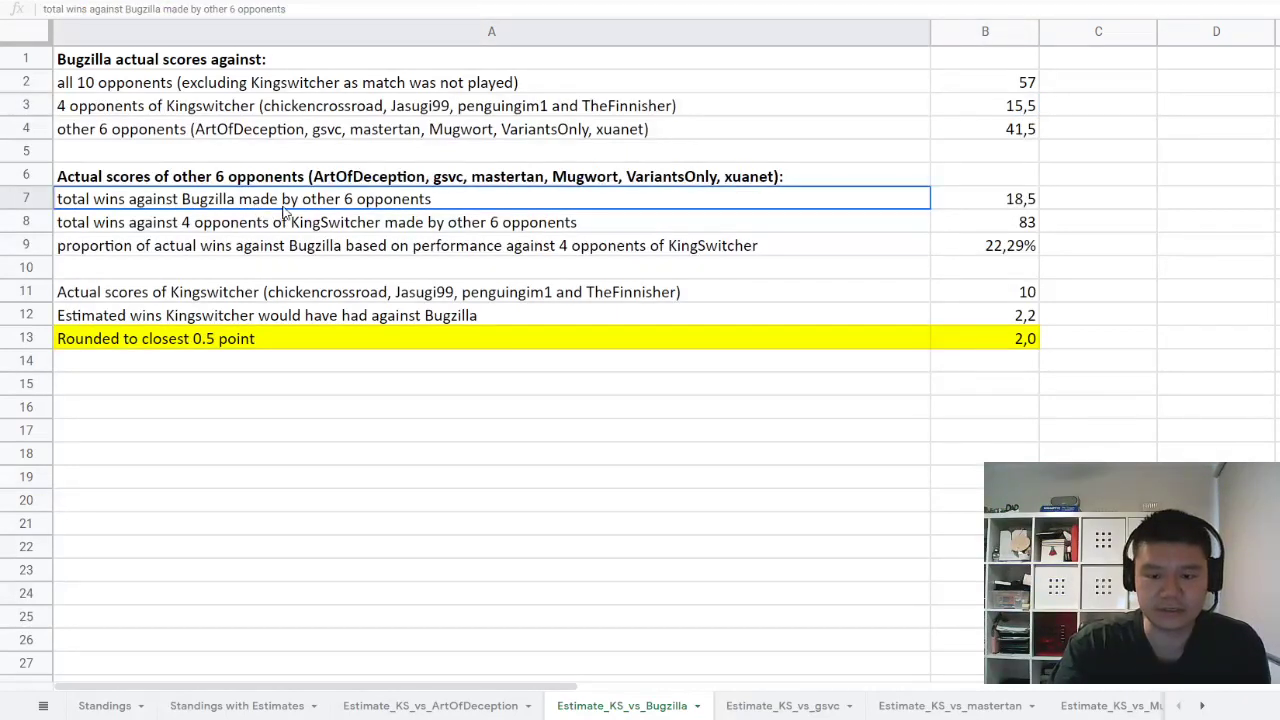
pyautogui.click(330, 178)
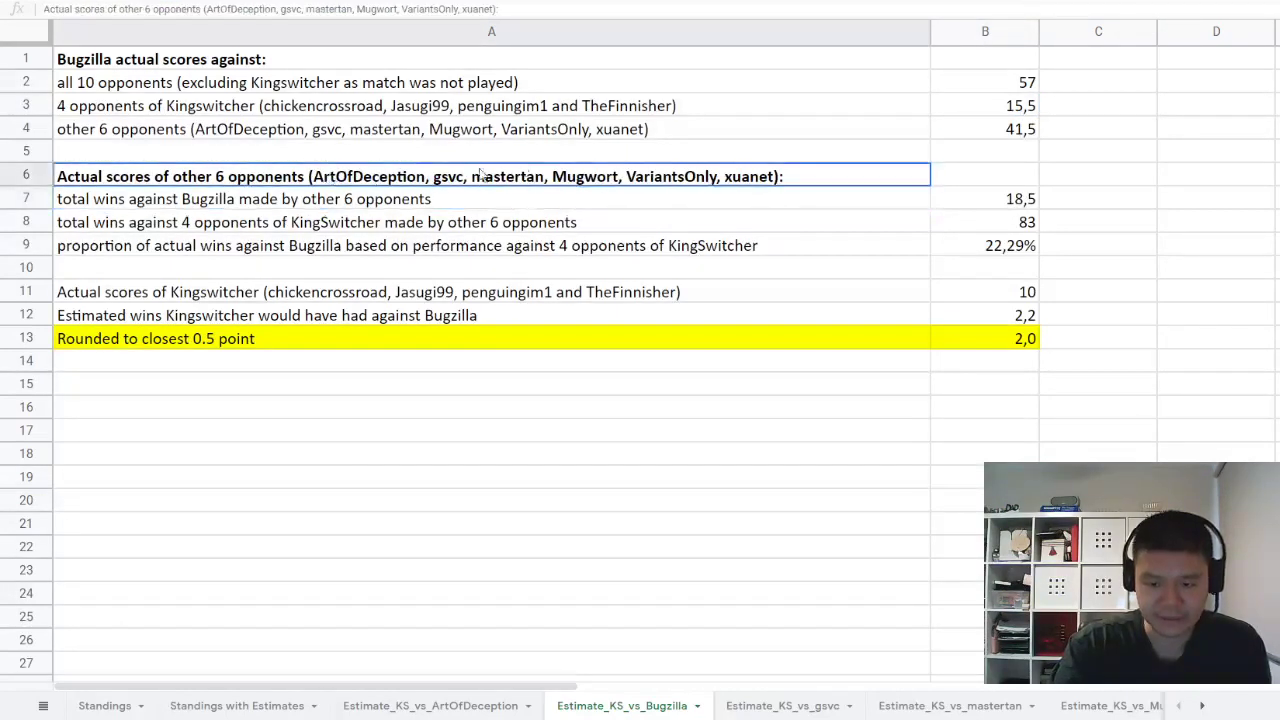
pyautogui.click(1025, 204)
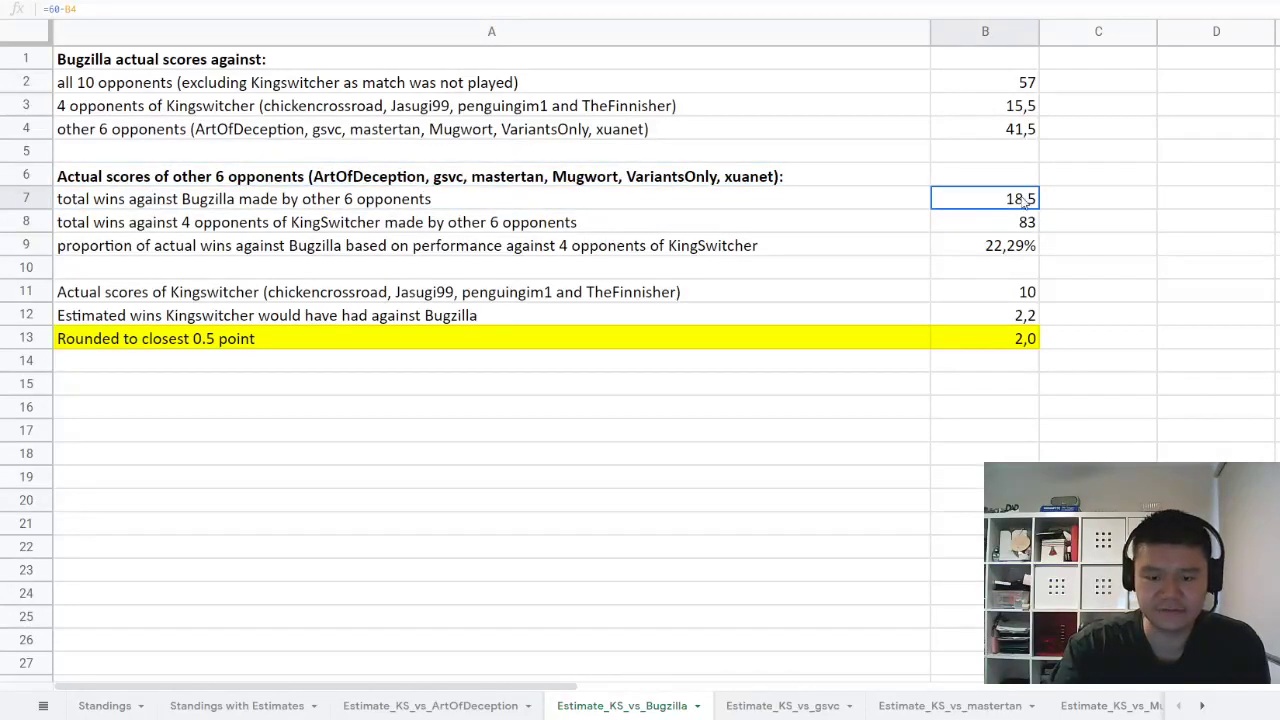
pyautogui.click(195, 228)
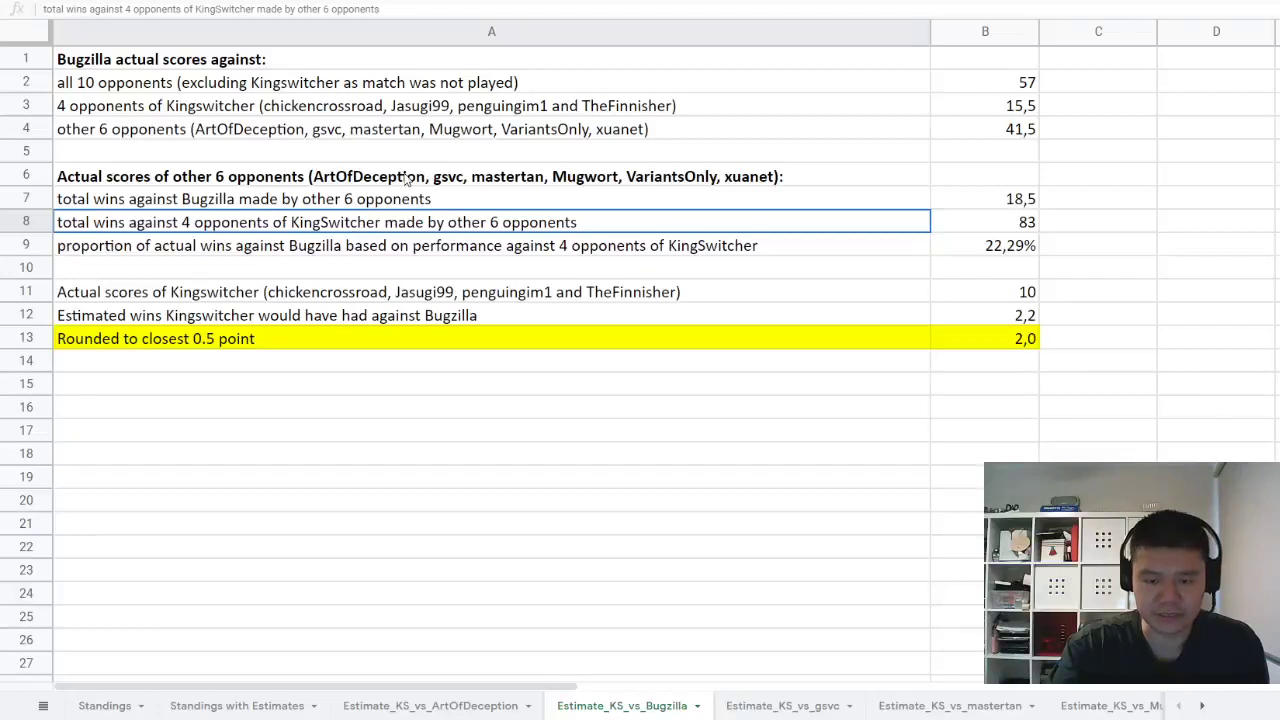
pyautogui.click(343, 108)
pyautogui.click(995, 224)
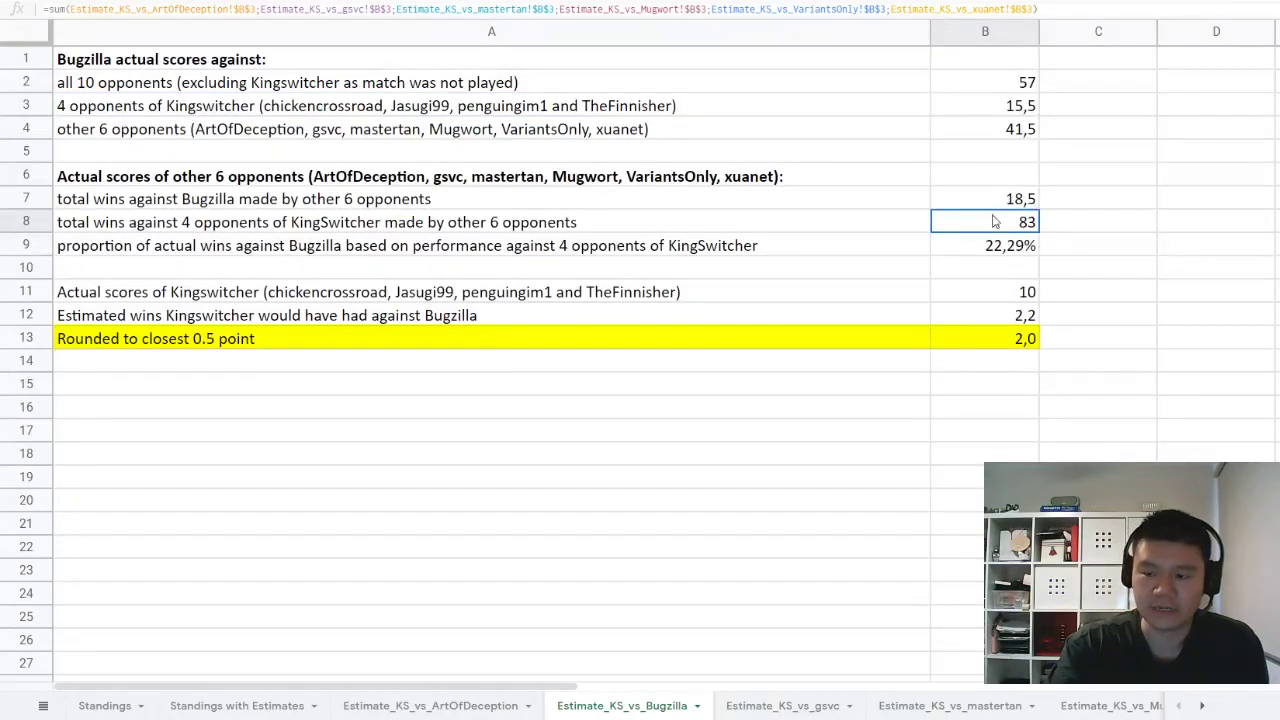
# Step: Check the proportion of wins against Bugzilla, Kingswitcher's estimated wins and the estimate rounded to the closest 0.5 point
pyautogui.click(1017, 251)
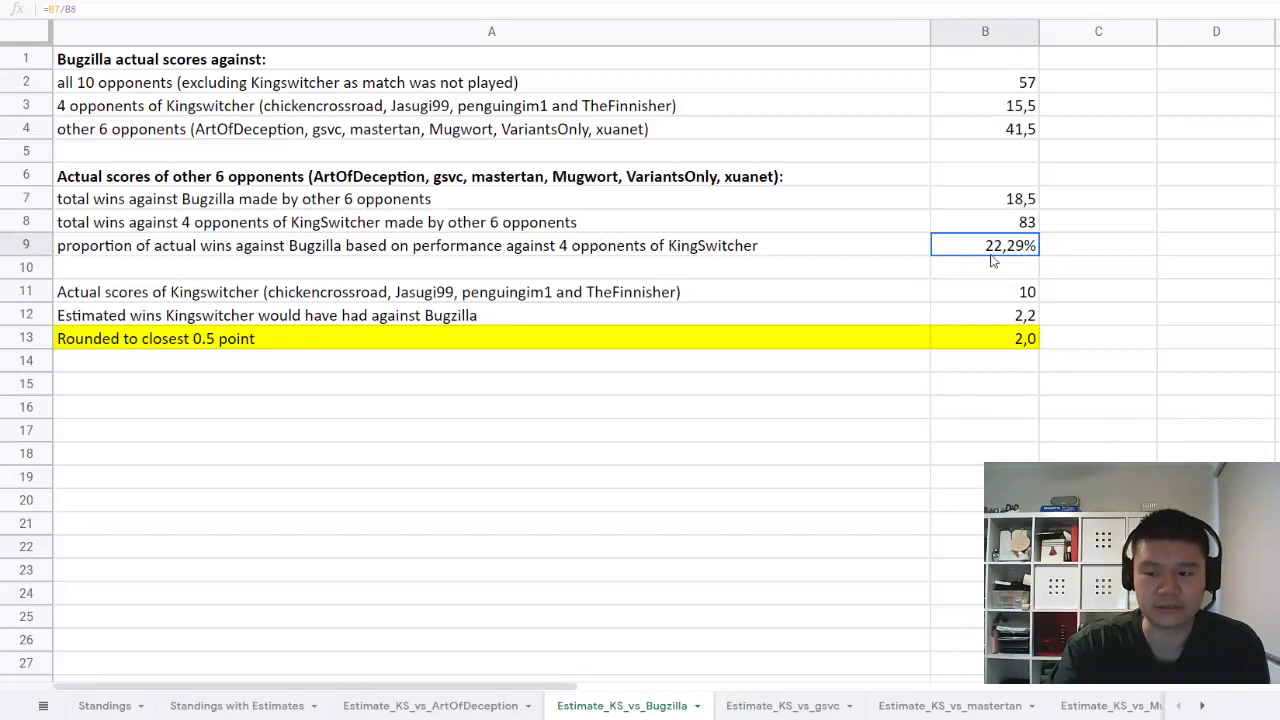
pyautogui.click(1029, 318)
pyautogui.click(1027, 341)
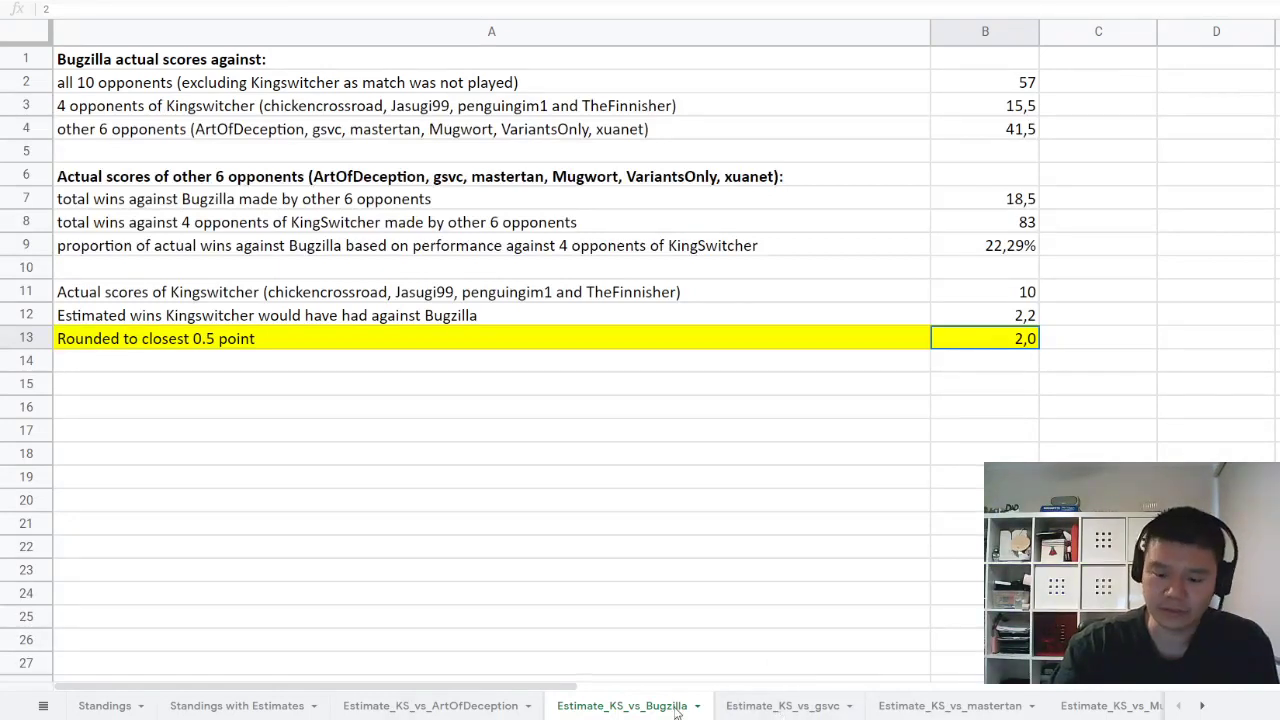
# Step: Compare Kingswitcher's estimates rounded to the closest 0.5 point on the ArtOfDeception, Bugzilla, gsvc, mastertan and Mugwort estimate sheets
pyautogui.click(498, 705)
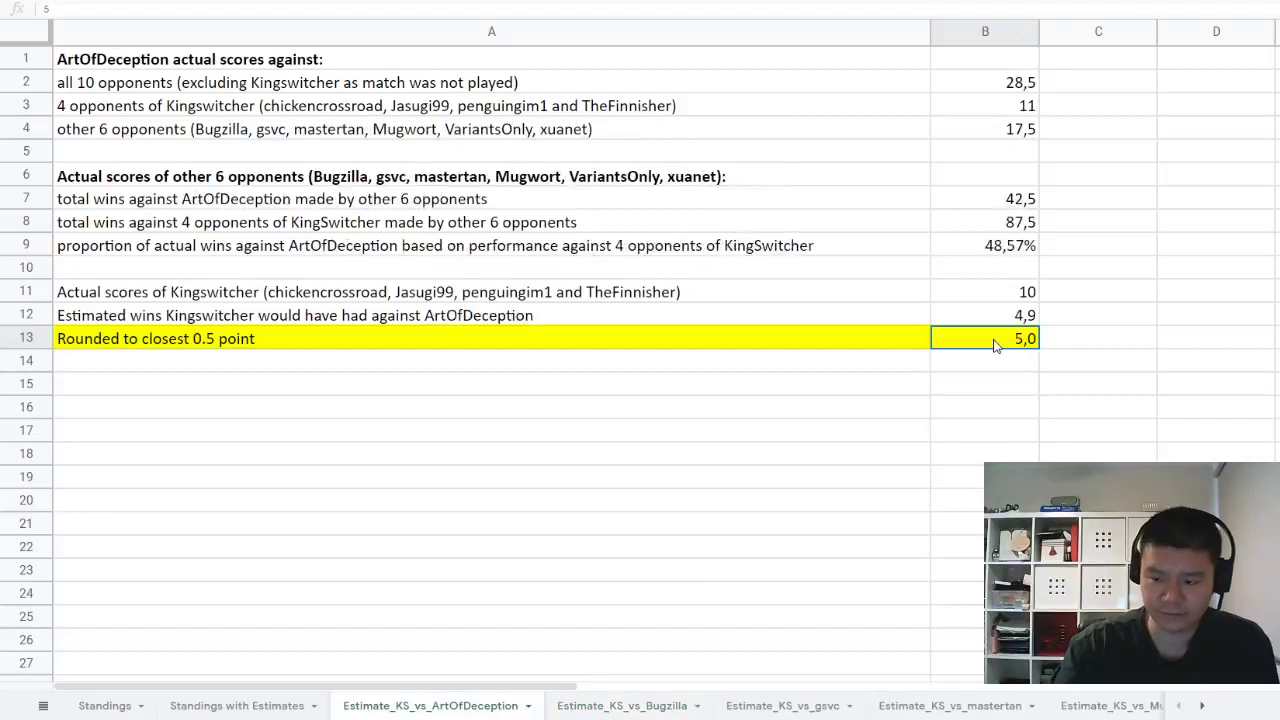
pyautogui.click(635, 709)
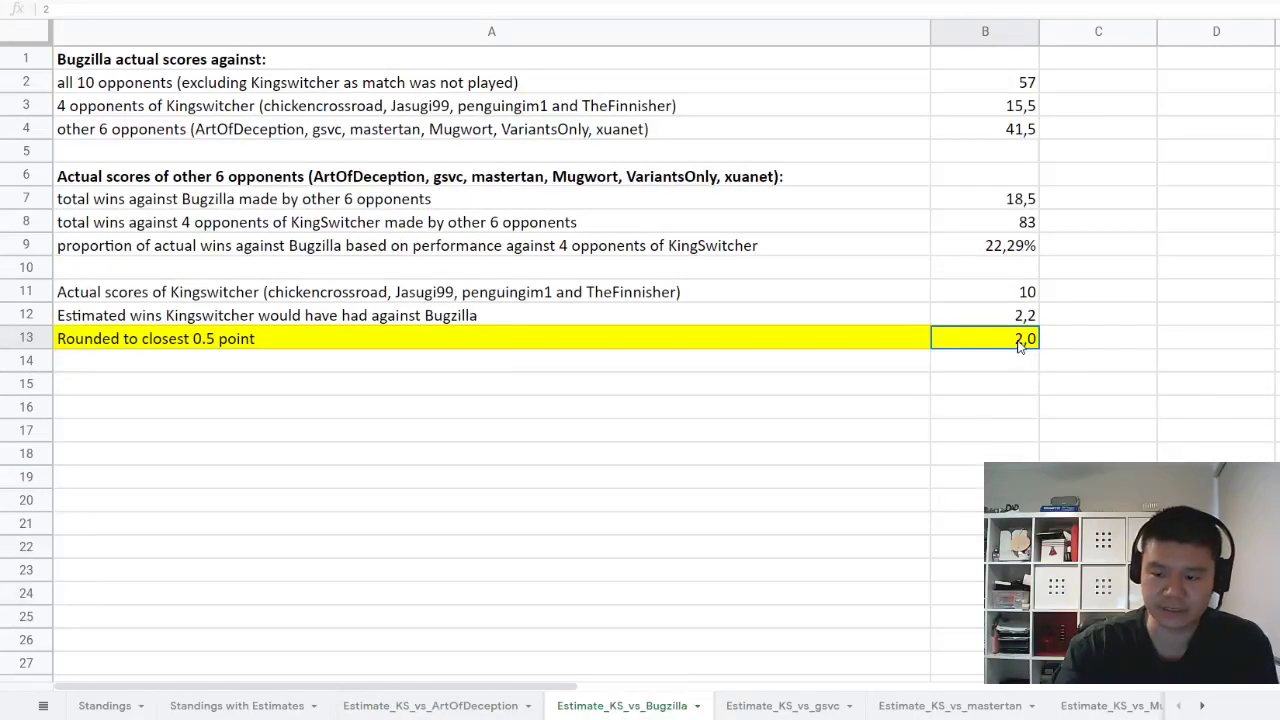
pyautogui.click(786, 705)
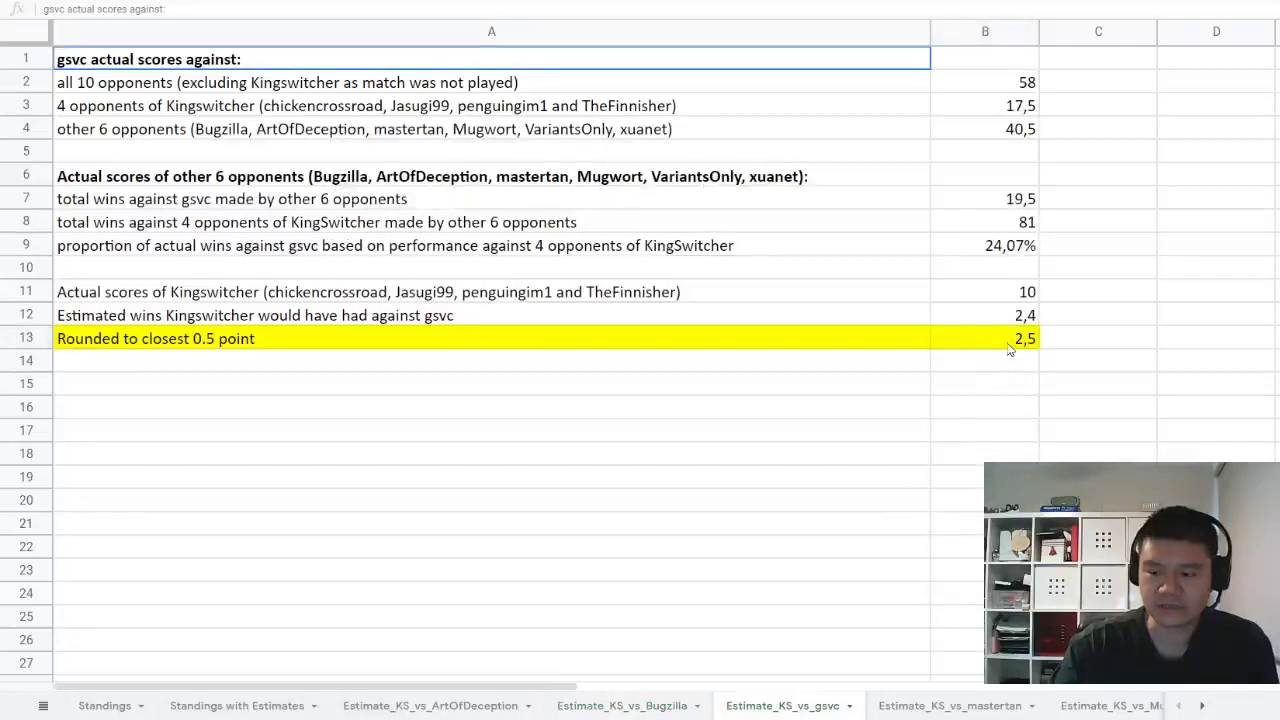
pyautogui.click(945, 705)
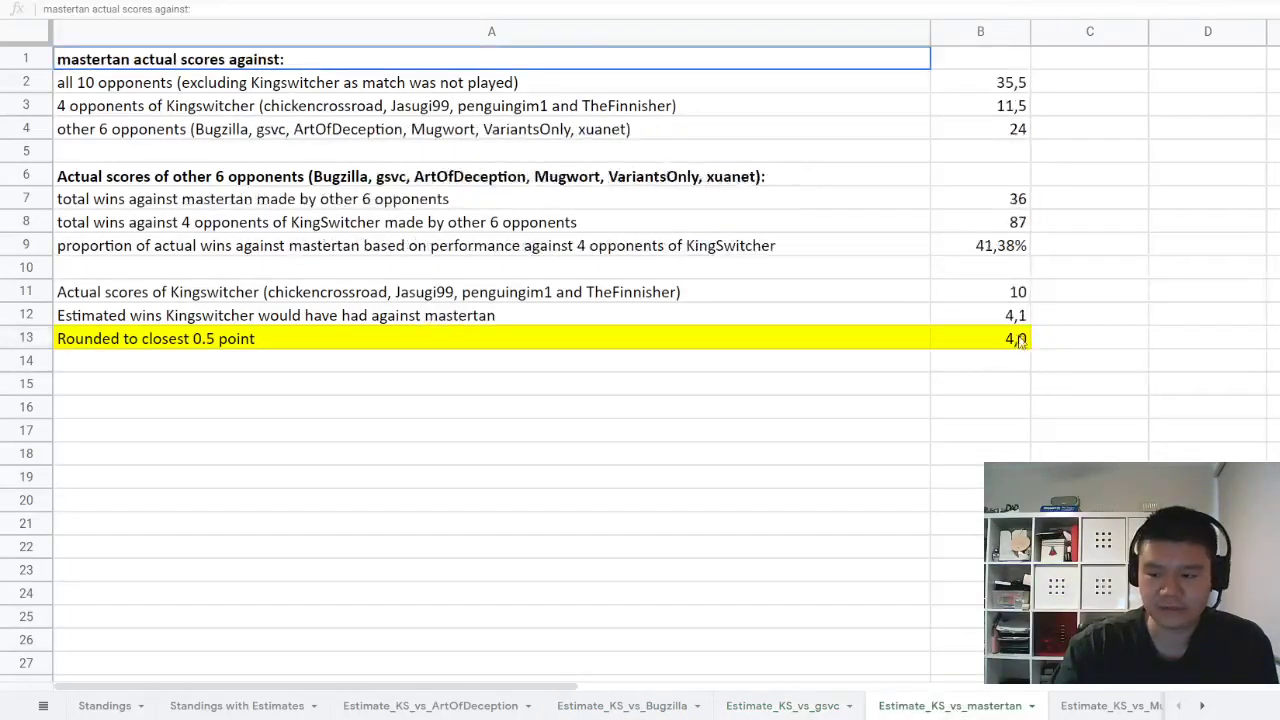
pyautogui.click(1100, 705)
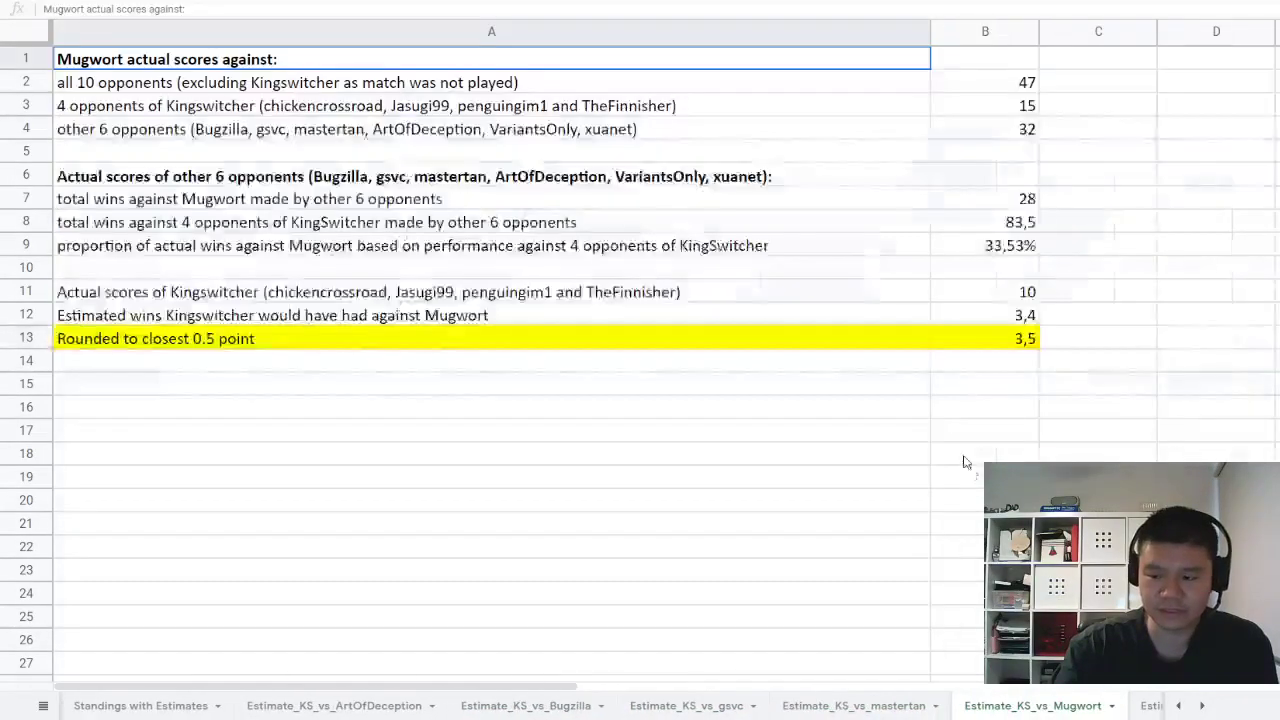
pyautogui.click(1015, 342)
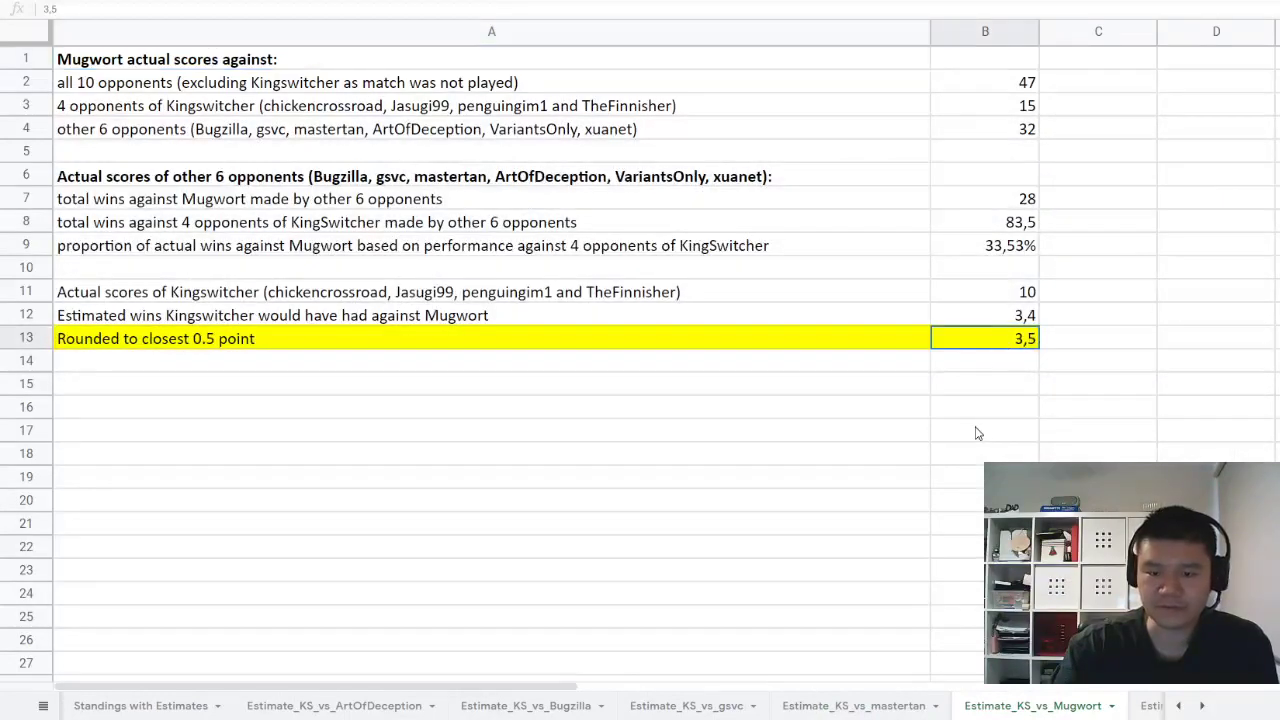
# Step: Check Kingswitcher's estimates rounded to the closest 0.5 point on the VariantsOnly and xuanet estimate sheets
pyautogui.hotkey('ctrl', 'shift', 'pagedown')
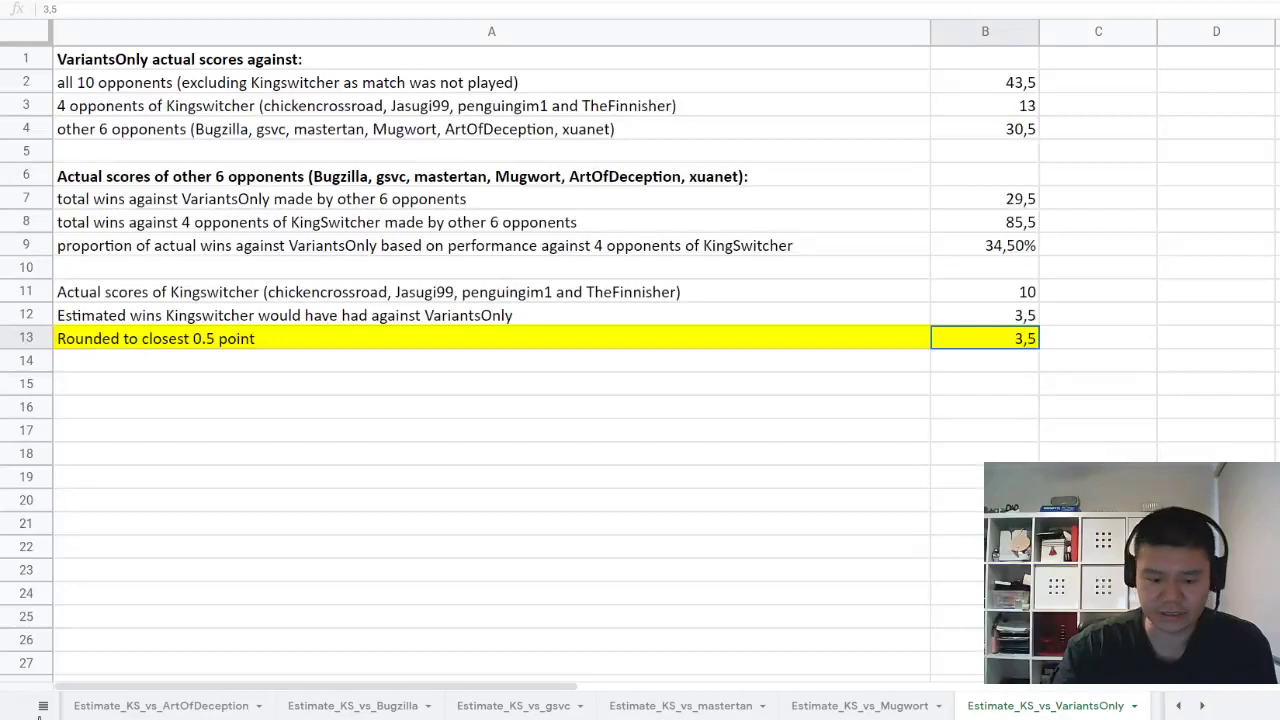
pyautogui.click(1202, 706)
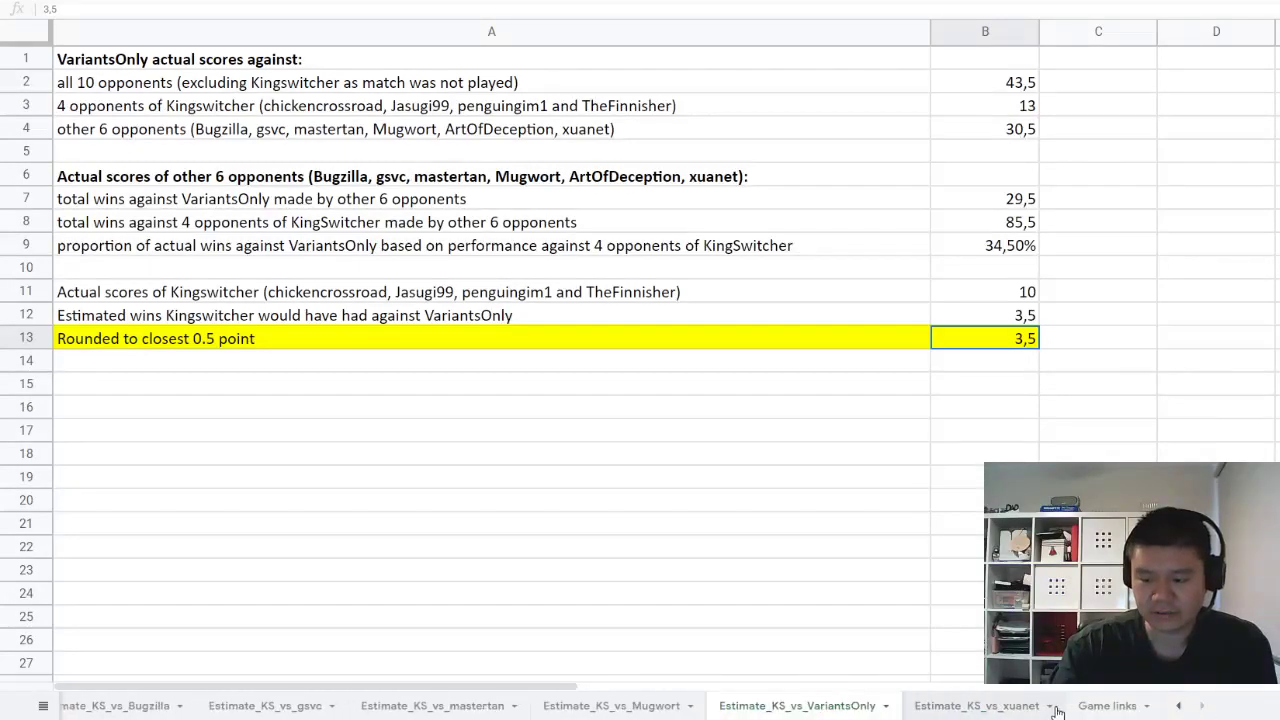
pyautogui.click(985, 706)
pyautogui.click(996, 350)
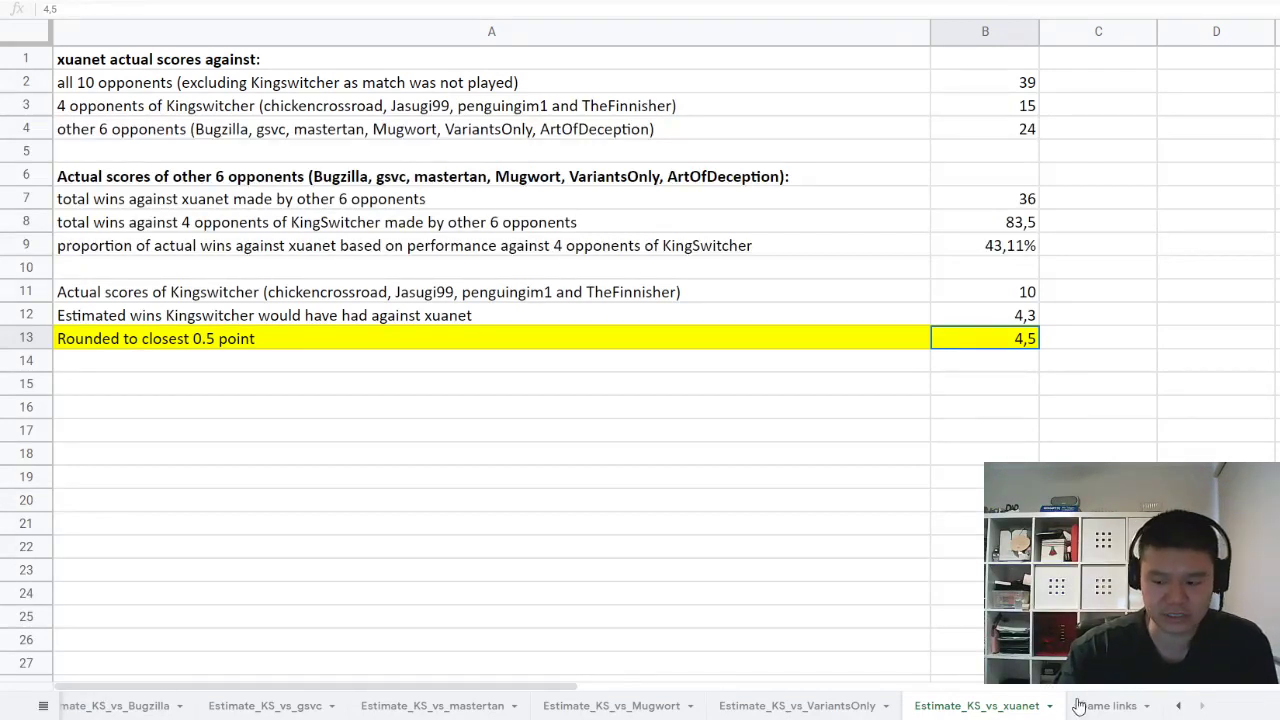
# Step: Open the Standings with Estimates sheet and reduce its zoom to fit the whole crosstable and its totals
pyautogui.click(1179, 706)
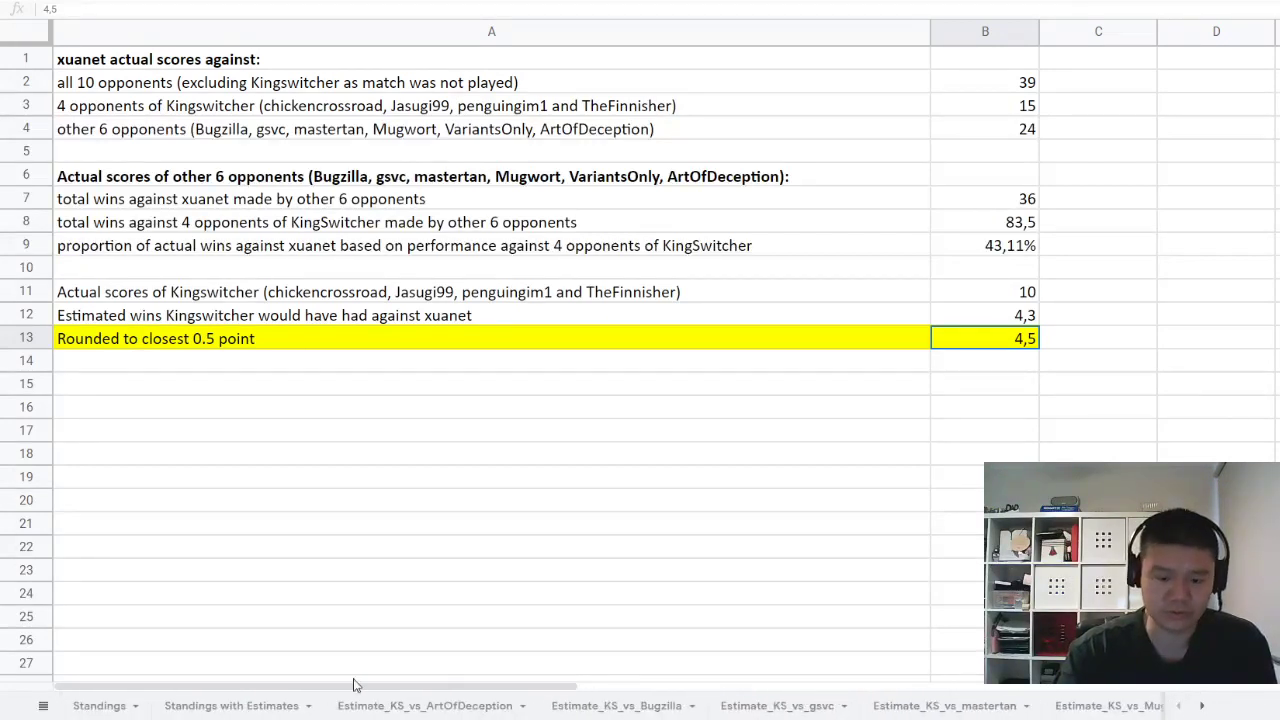
pyautogui.click(232, 706)
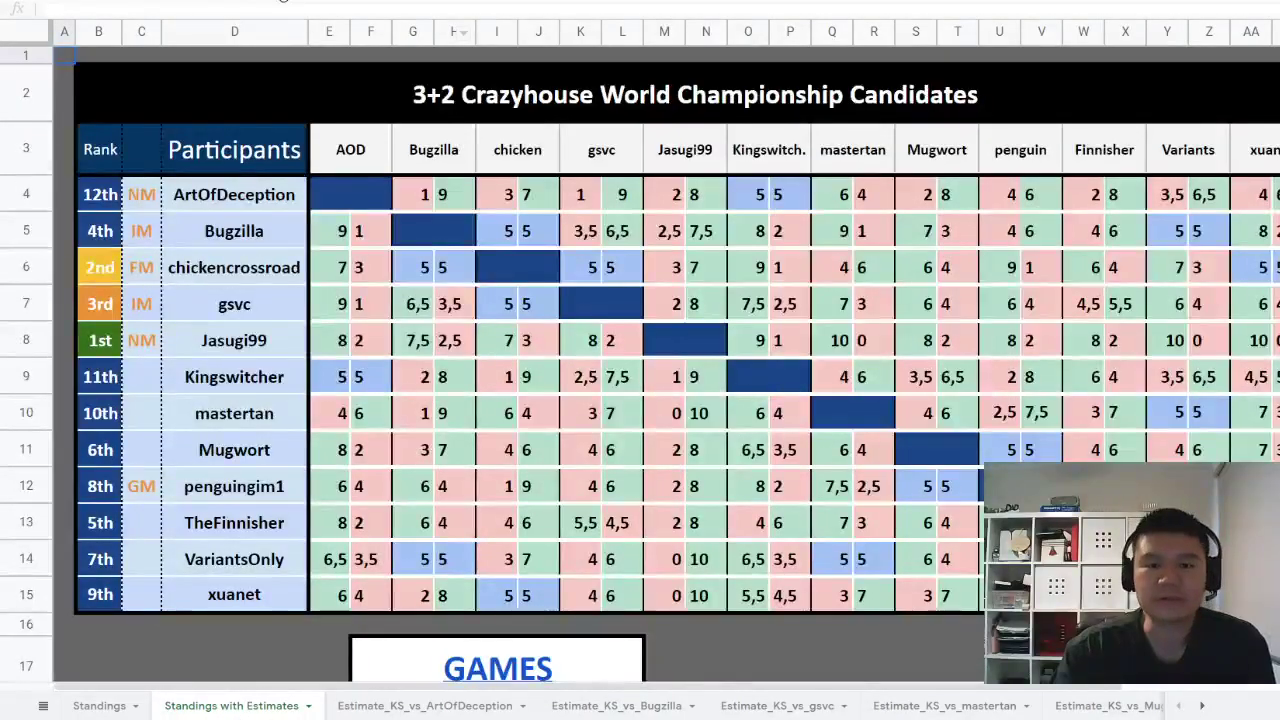
pyautogui.click(283, 2)
pyautogui.click(265, 90)
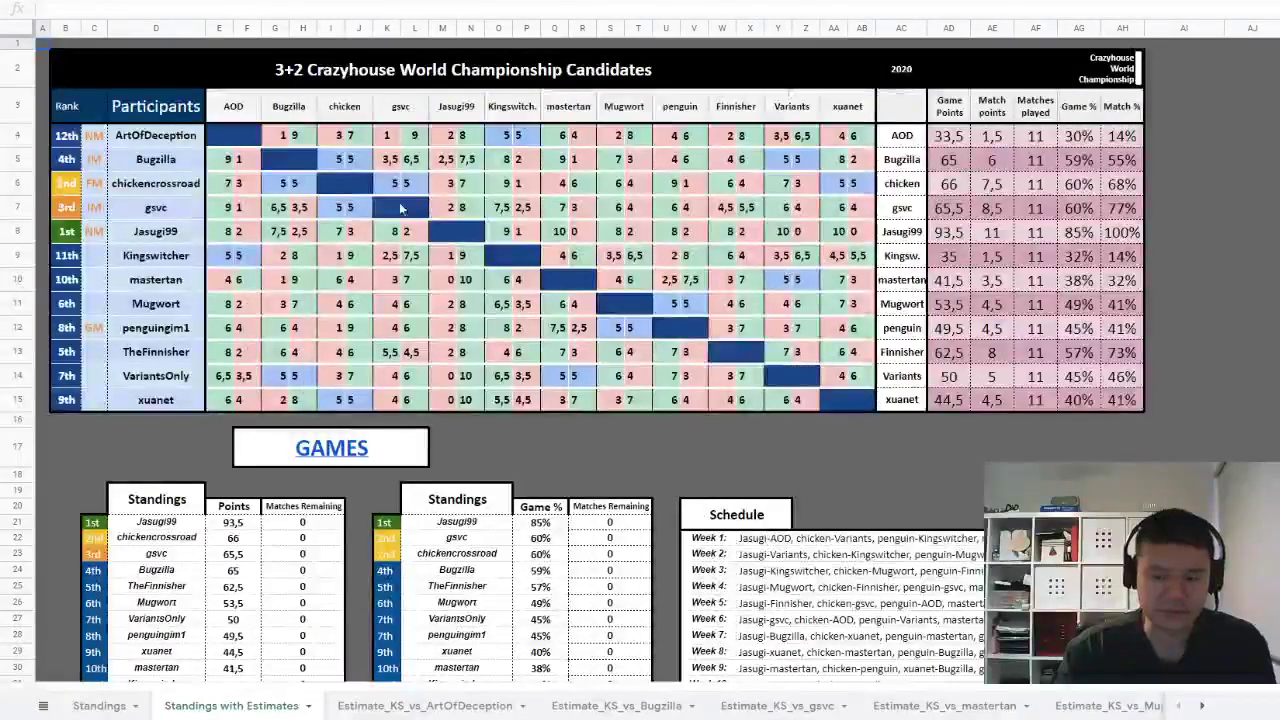
pyautogui.click(532, 140)
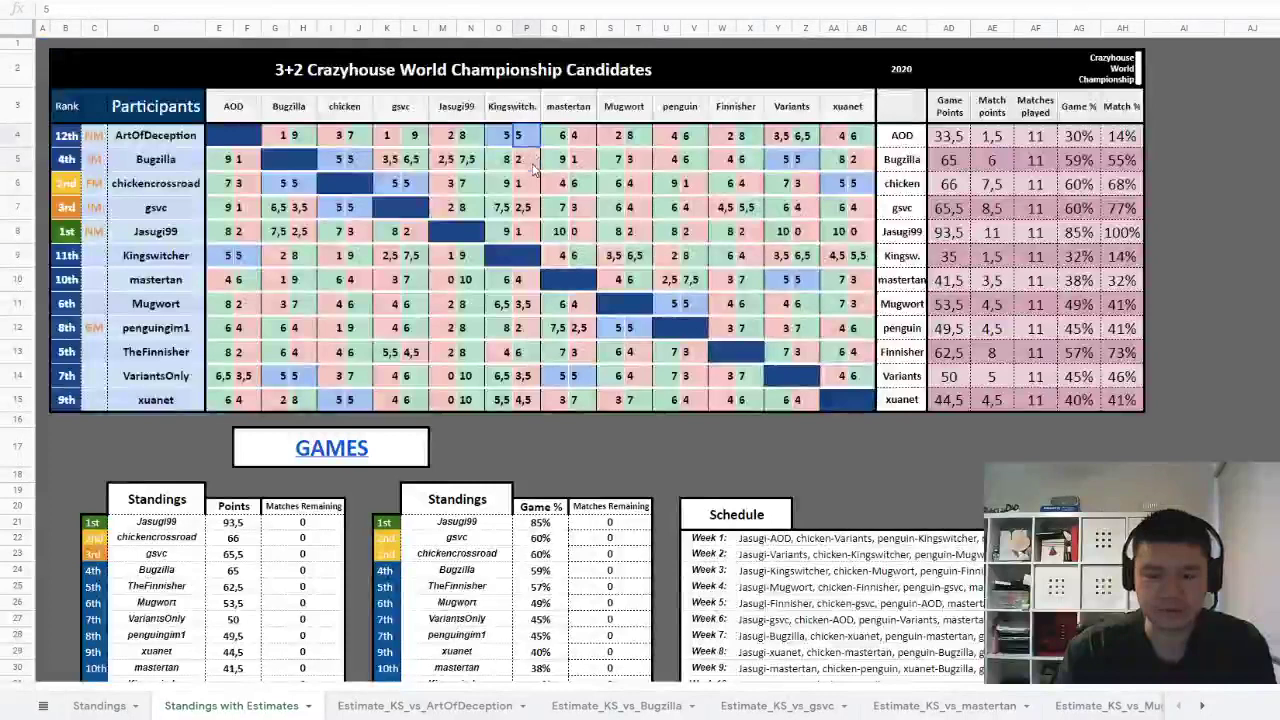
pyautogui.click(533, 162)
pyautogui.click(532, 185)
pyautogui.click(532, 208)
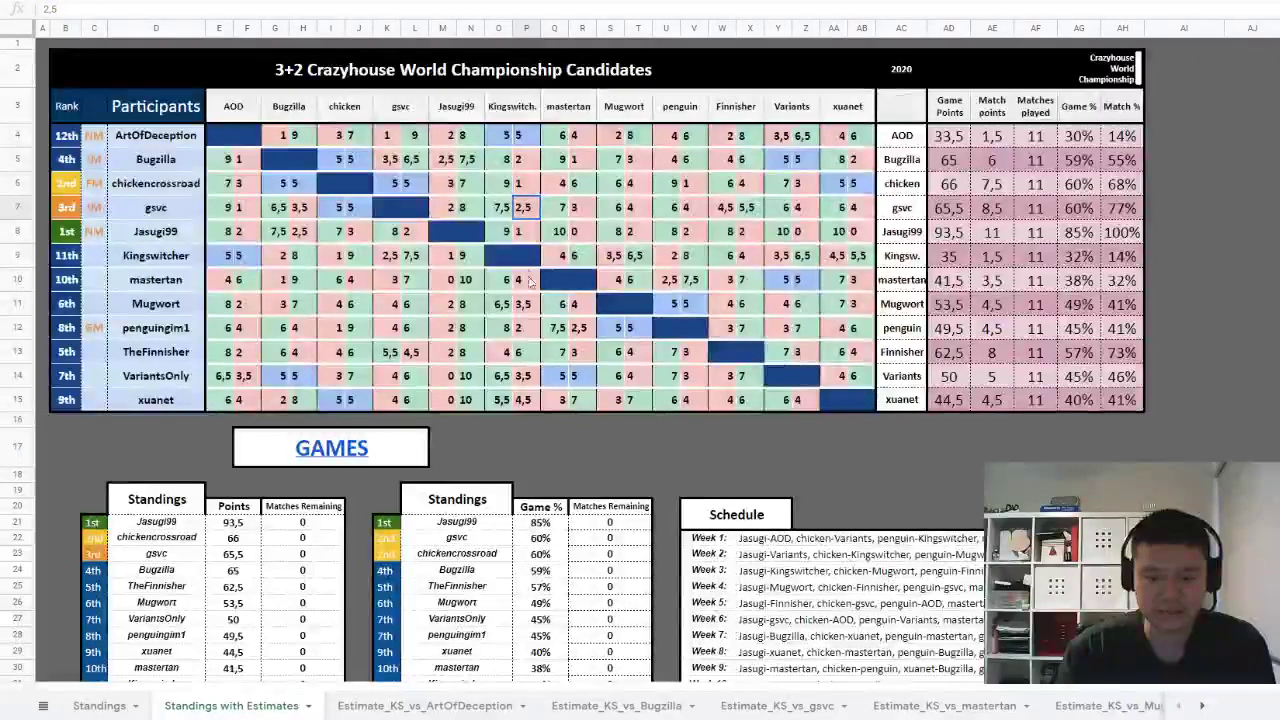
pyautogui.click(528, 280)
pyautogui.click(528, 304)
pyautogui.click(528, 328)
pyautogui.click(529, 353)
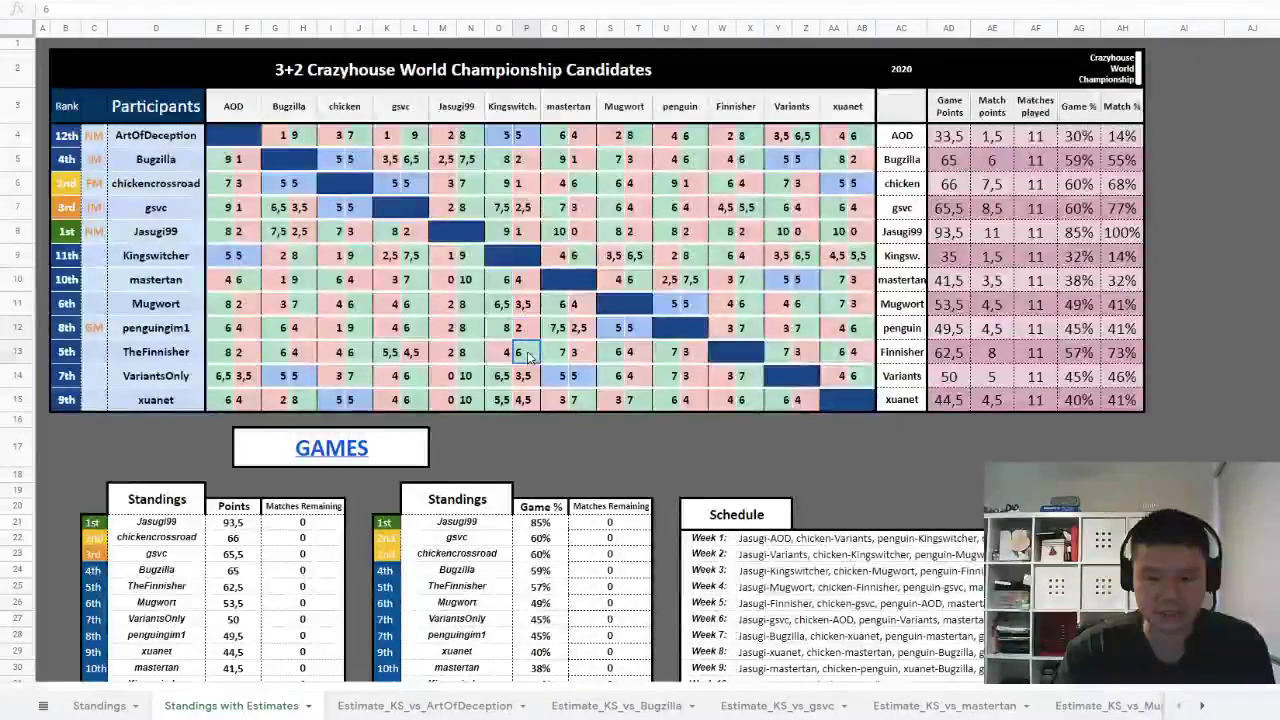
pyautogui.click(528, 376)
pyautogui.click(527, 400)
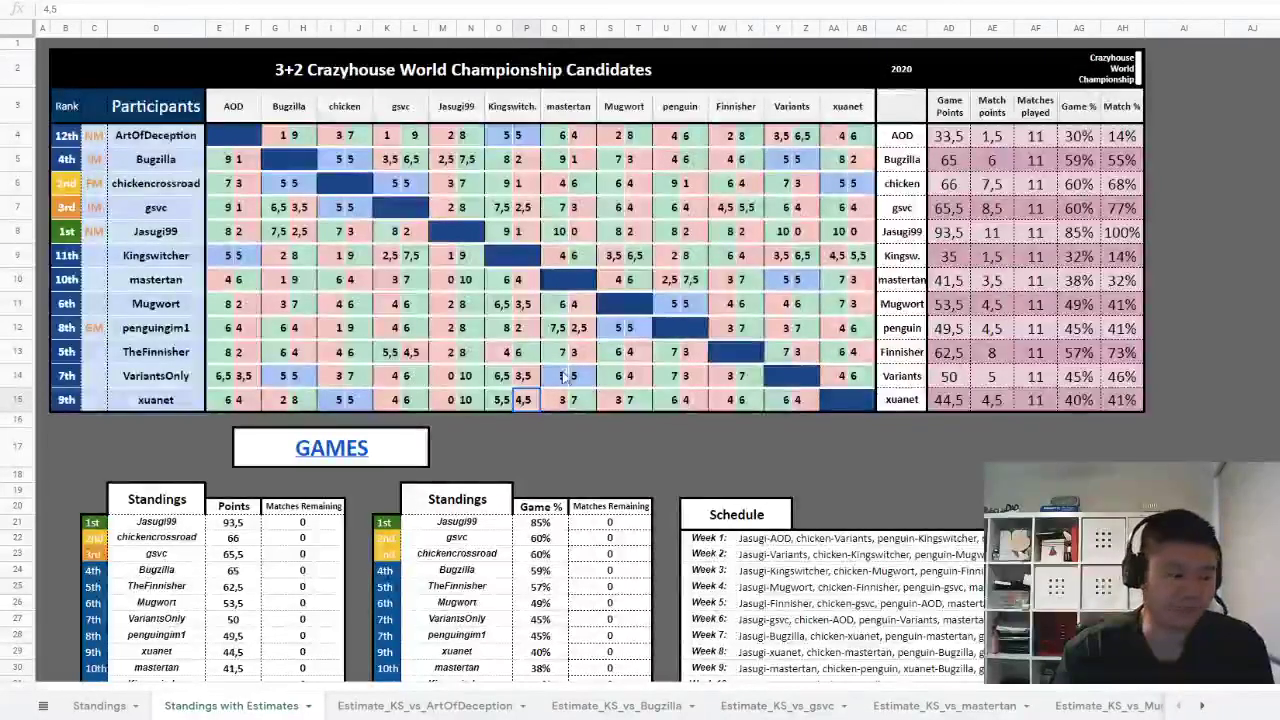
# Step: Review the Points values in the Standings table below the crosstable, from Jasugi99 down to TheFinnisher
pyautogui.scroll(-1, 331, 570)
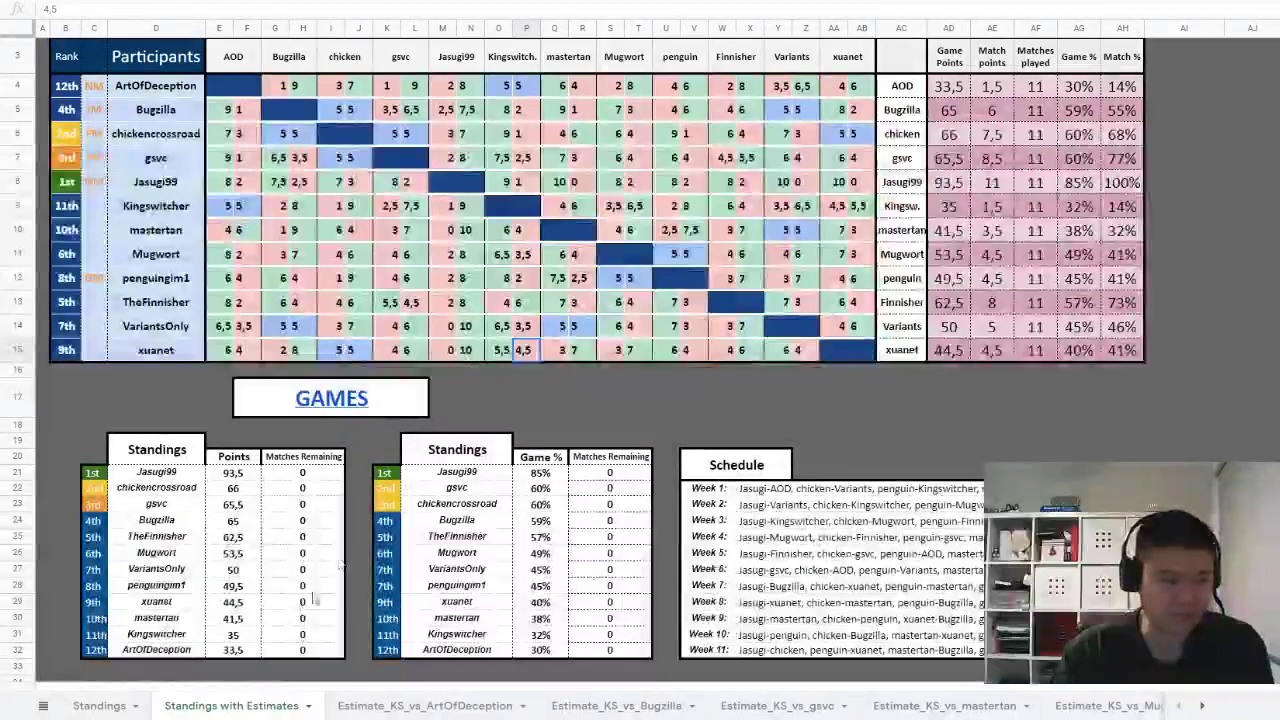
pyautogui.scroll(1, 360, 560)
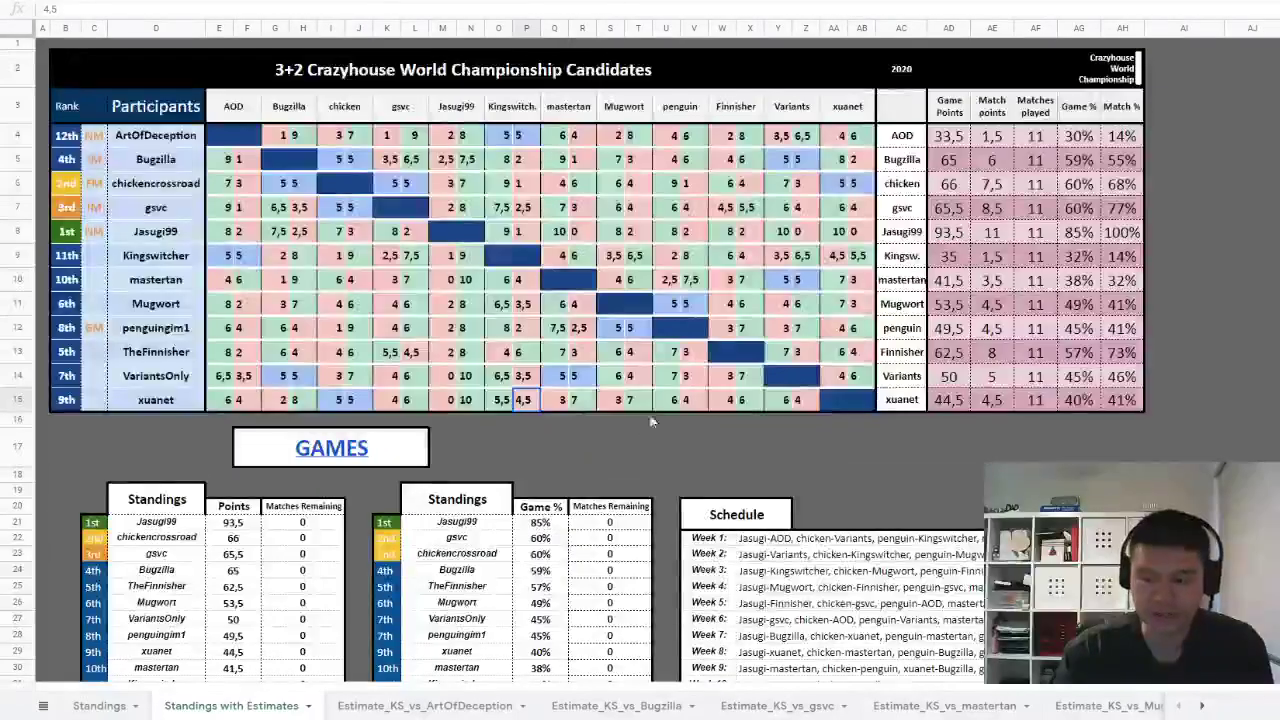
pyautogui.click(232, 521)
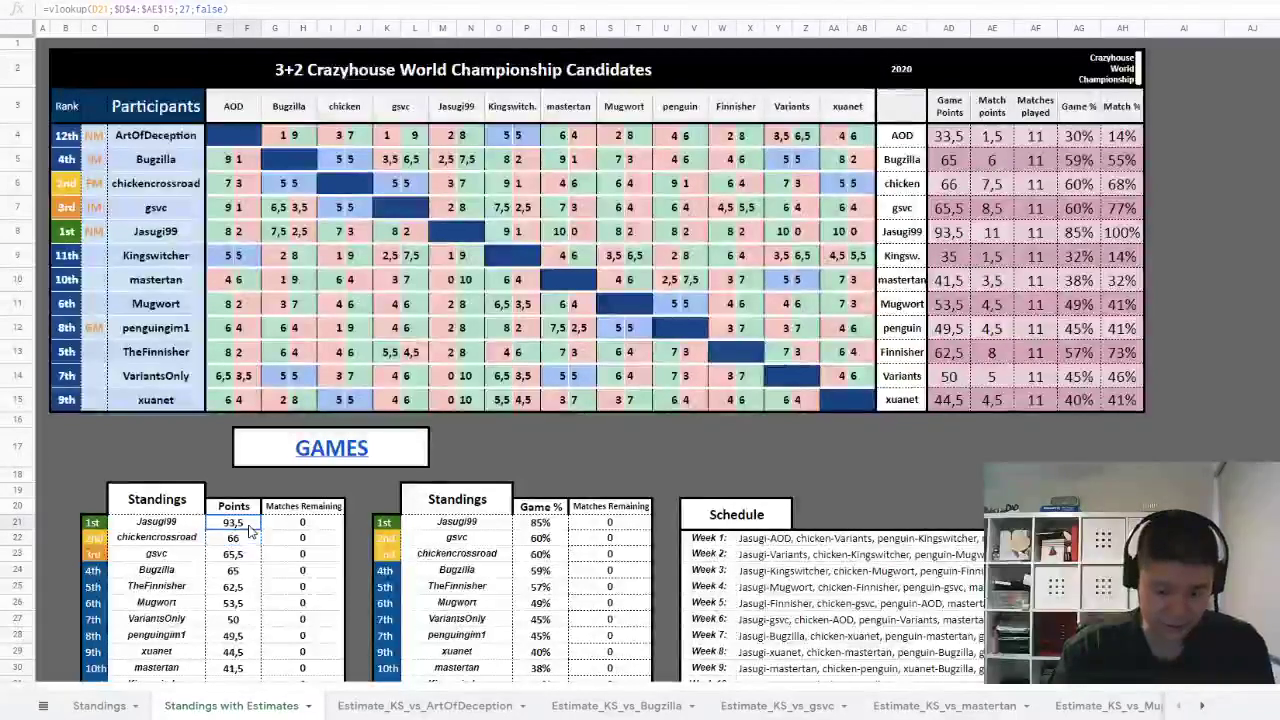
pyautogui.click(206, 529)
pyautogui.click(228, 524)
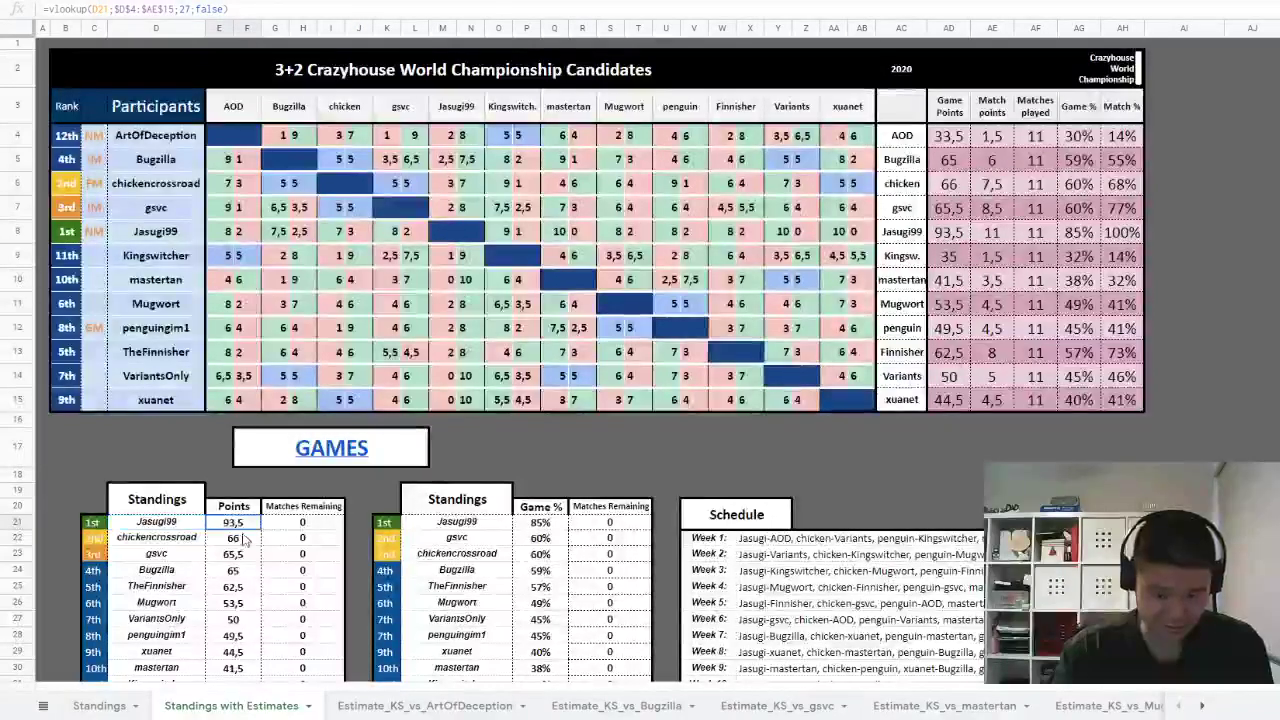
pyautogui.click(243, 539)
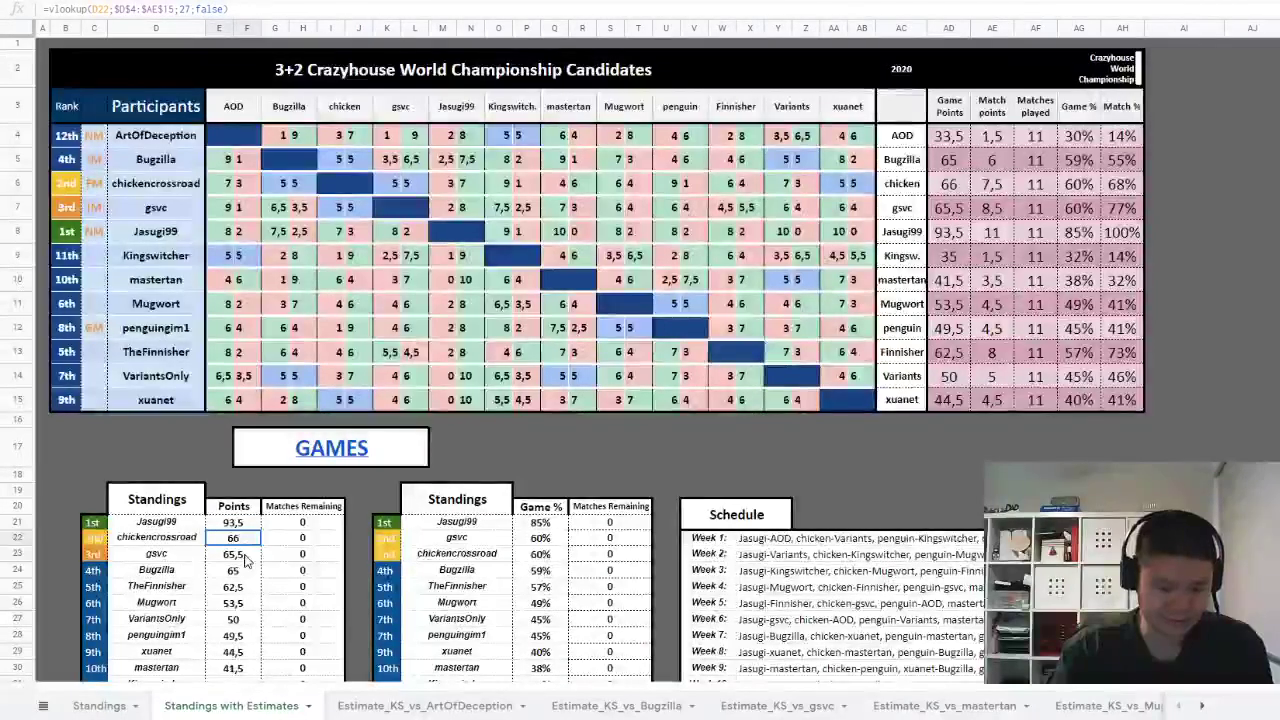
pyautogui.click(246, 557)
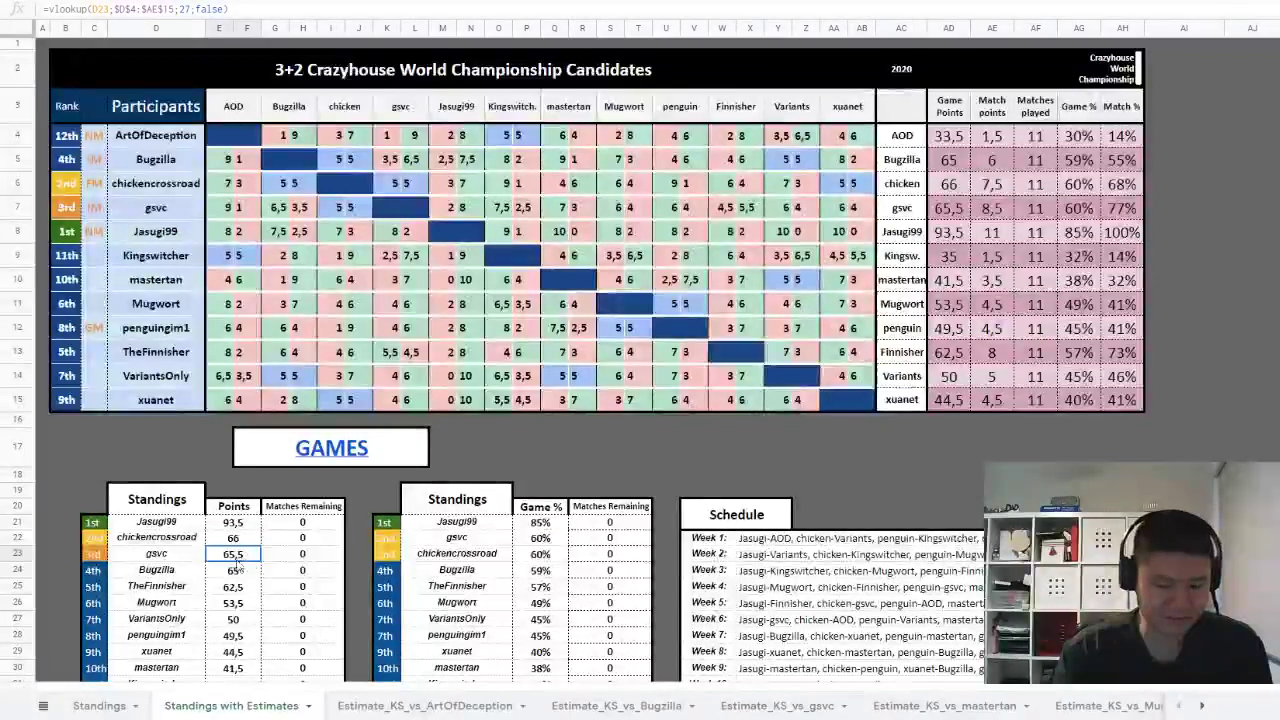
pyautogui.click(244, 571)
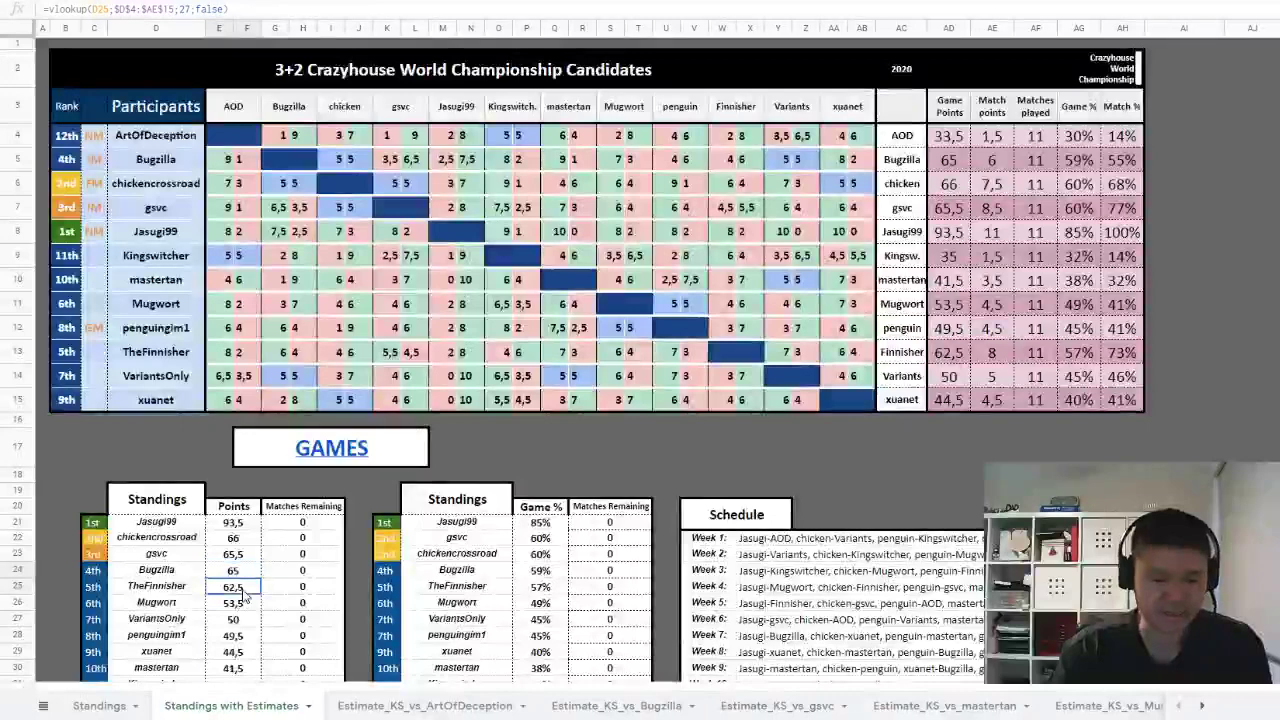
pyautogui.click(250, 588)
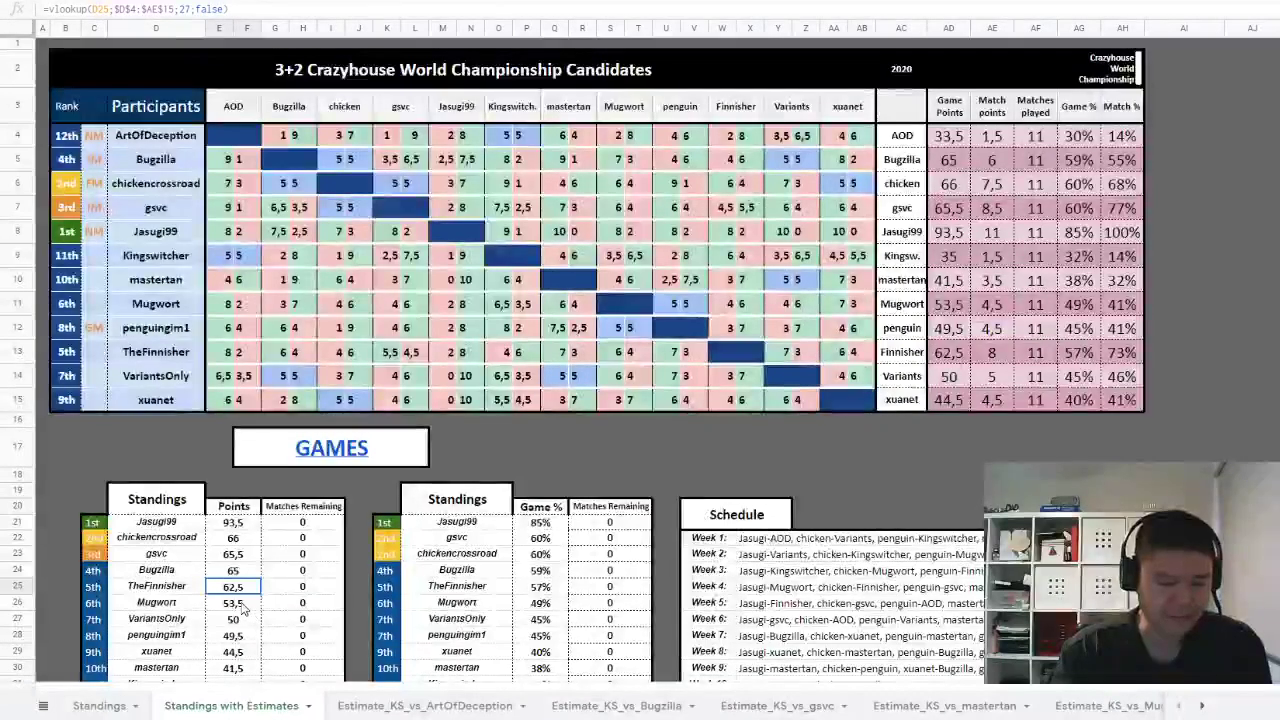
# Step: Continue reviewing the Points values in the Standings table, from Mugwort down to Kingswitcher
pyautogui.press('Down')
pyautogui.press('Down')
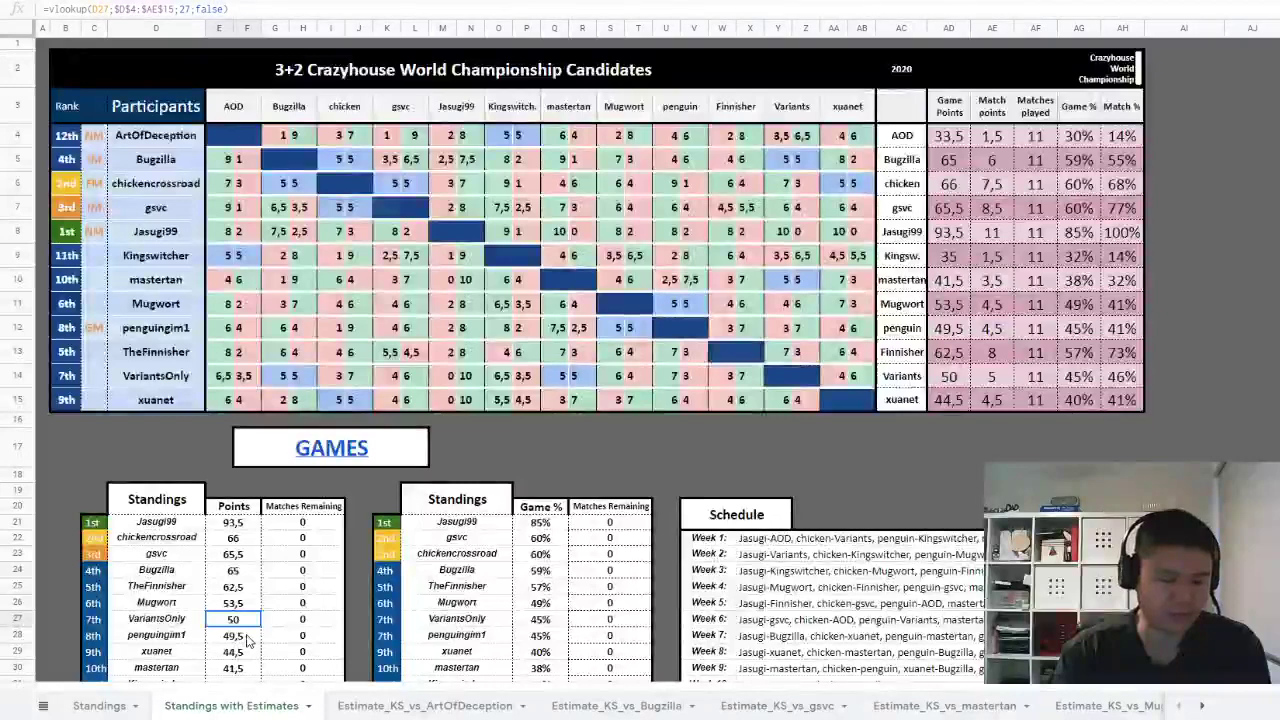
pyautogui.scroll(-1, 243, 625)
pyautogui.press('Down')
pyautogui.press('Down')
pyautogui.press('Down')
pyautogui.press('Down')
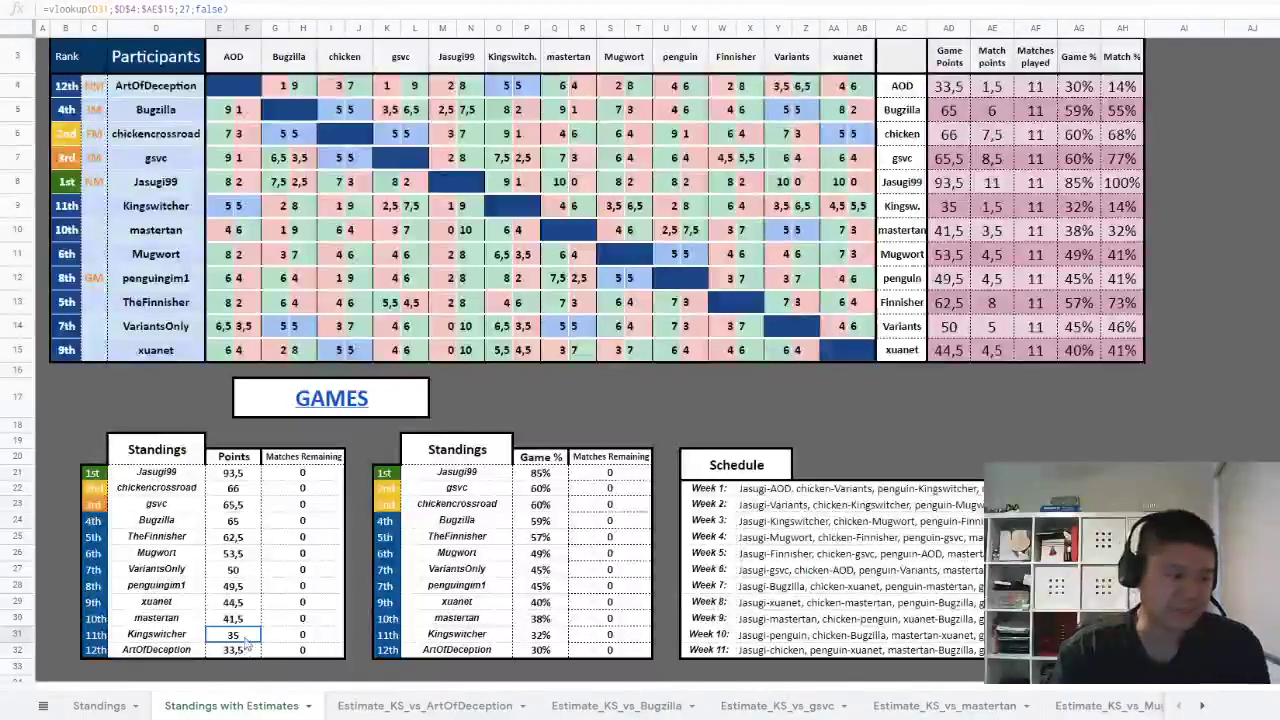
# Step: Compare the points of the first-placed and last-placed players in the Standings table
pyautogui.click(241, 479)
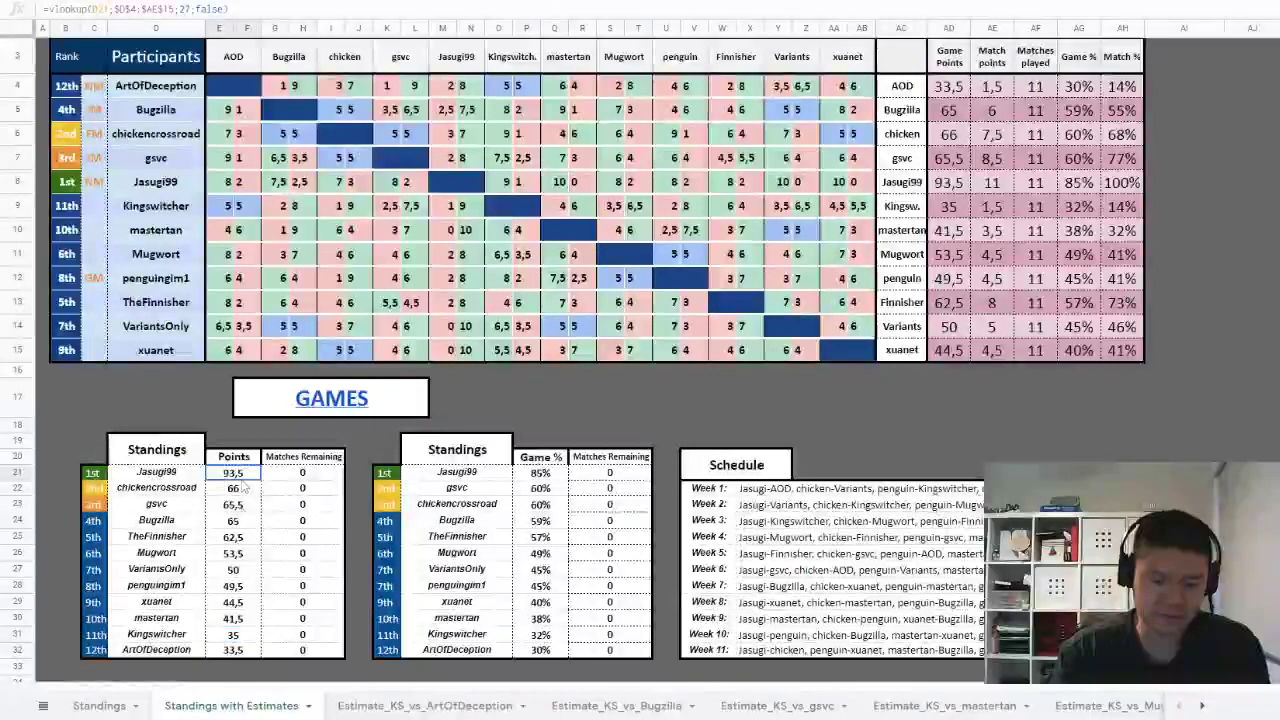
pyautogui.click(249, 652)
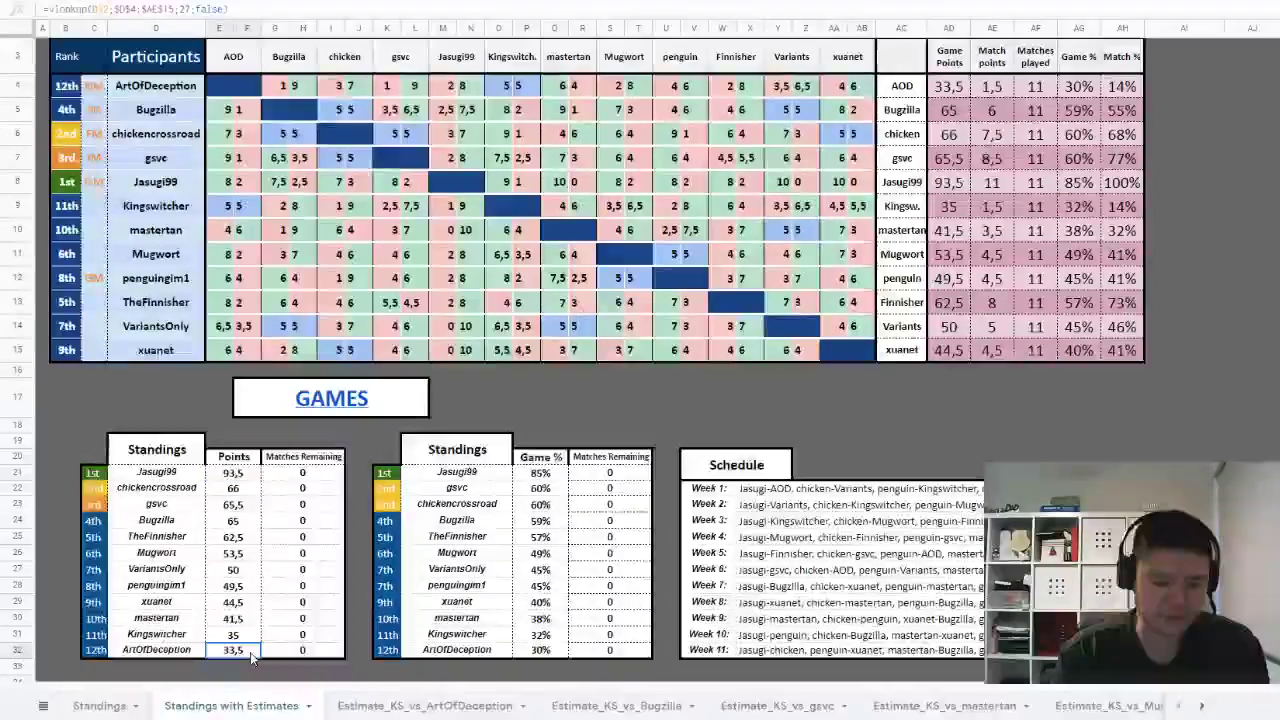
pyautogui.click(252, 478)
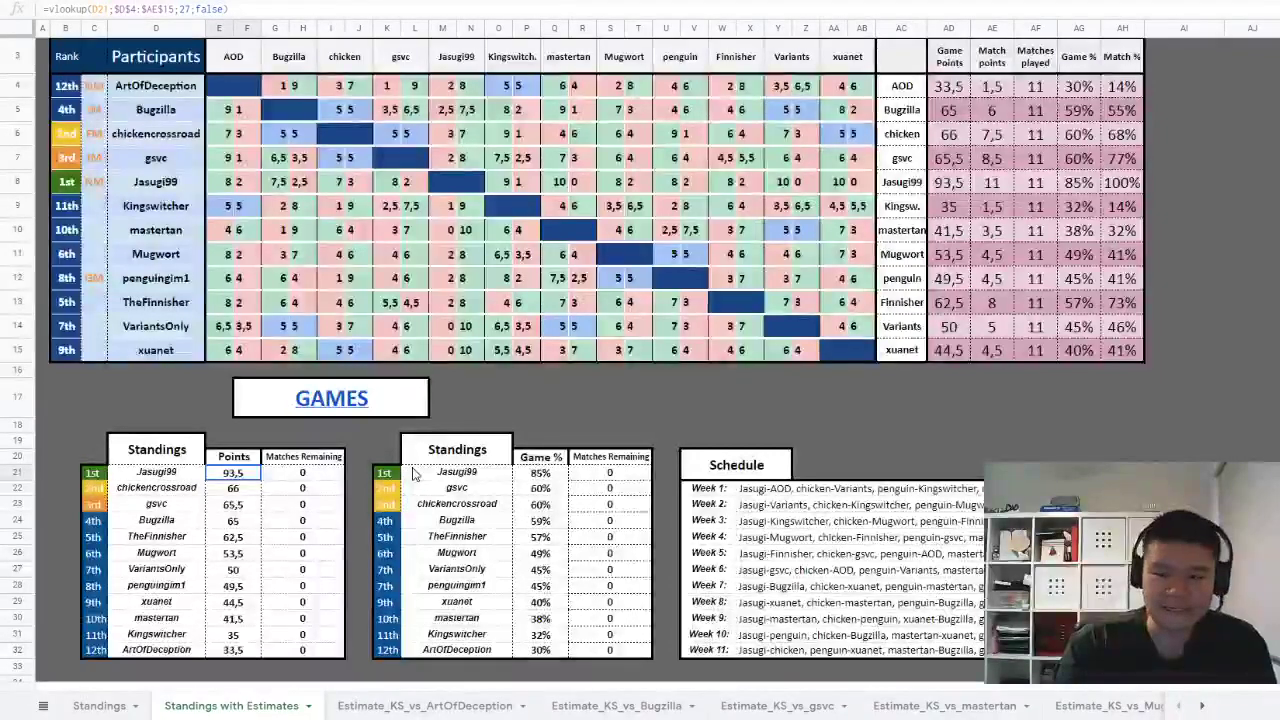
# Step: Go through the player names in the points Standings table in ranking order, from Jasugi99 down to ArtOfDeception
pyautogui.press('Left')
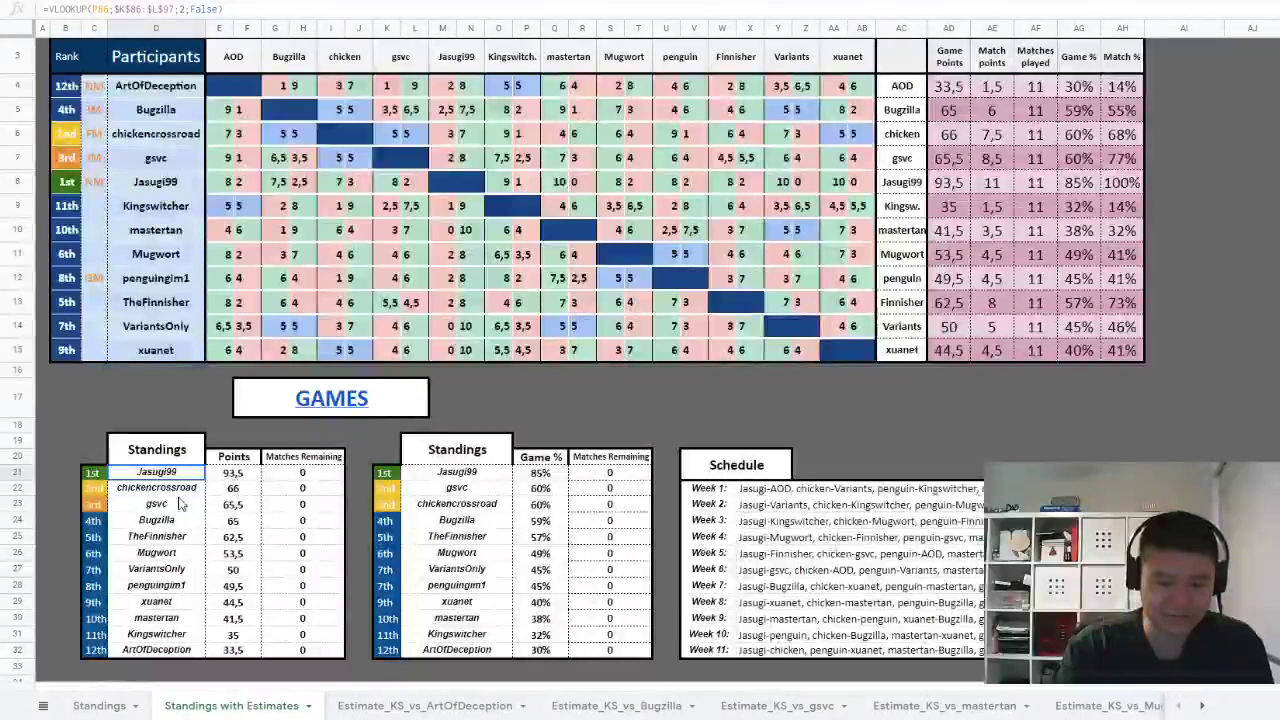
pyautogui.press('Down')
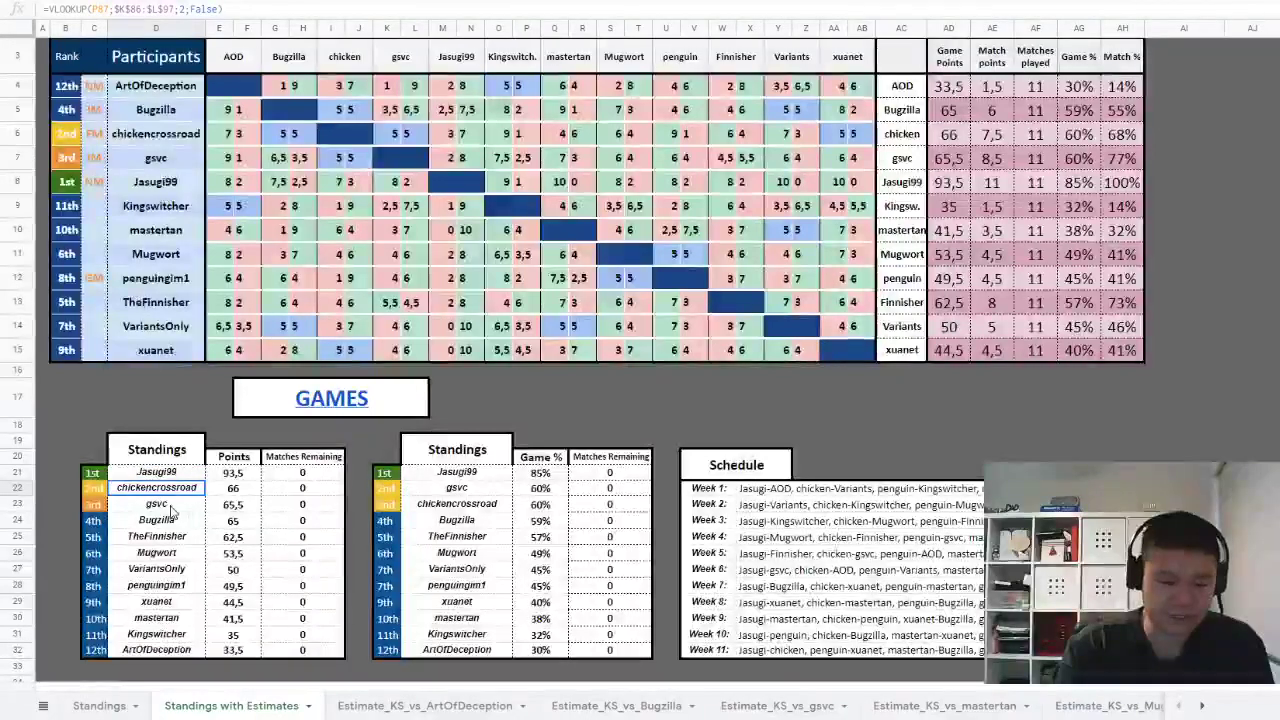
pyautogui.press('Down')
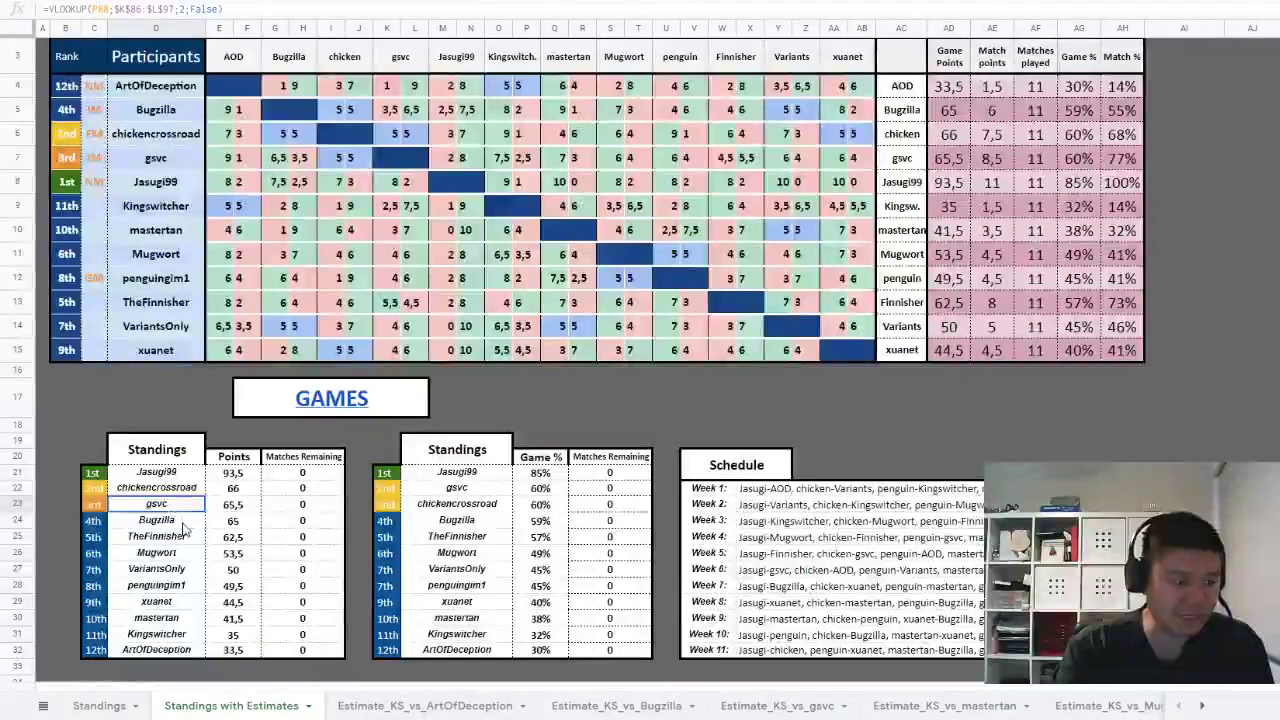
pyautogui.press('Down')
pyautogui.press('Down')
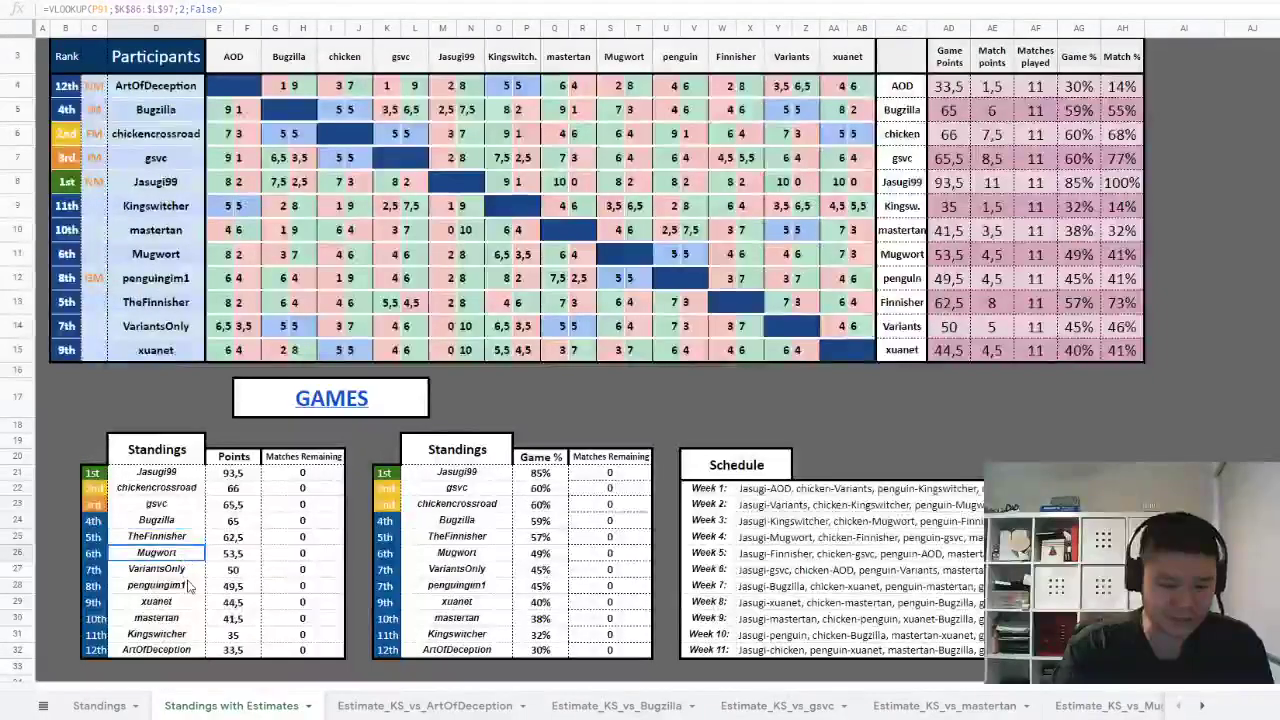
pyautogui.press('Down')
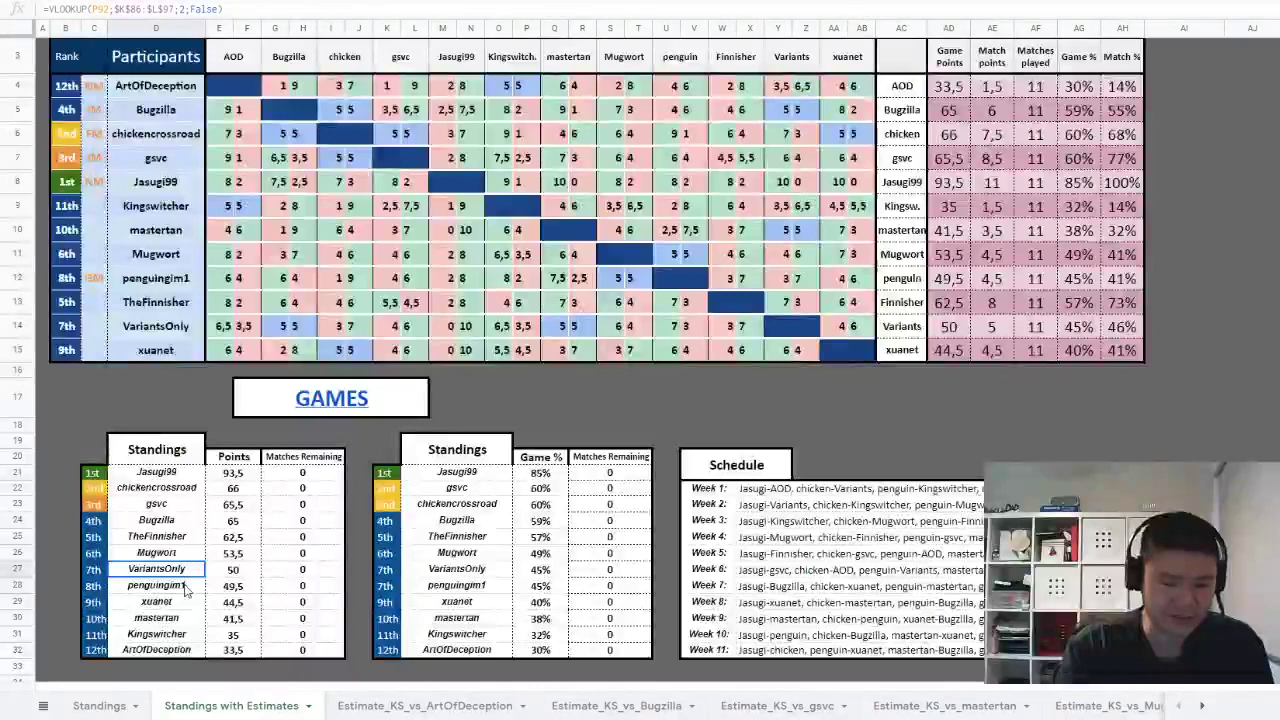
pyautogui.press('Down')
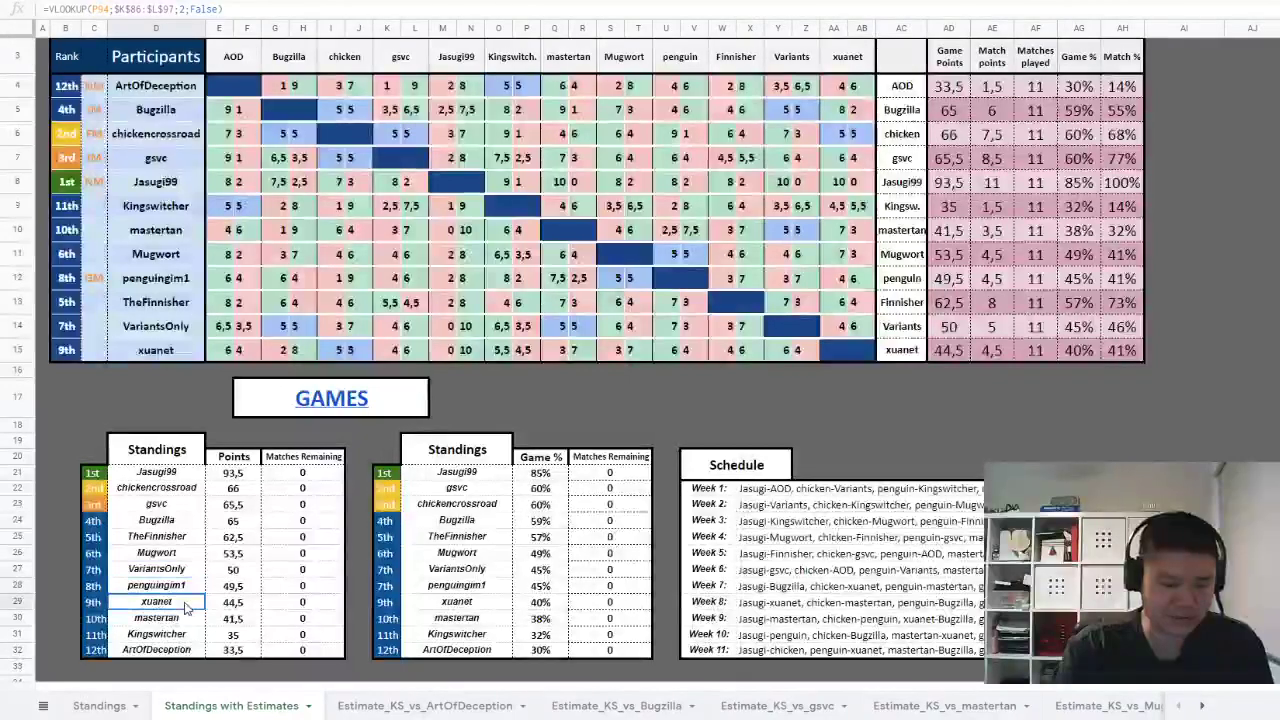
pyautogui.press('Down')
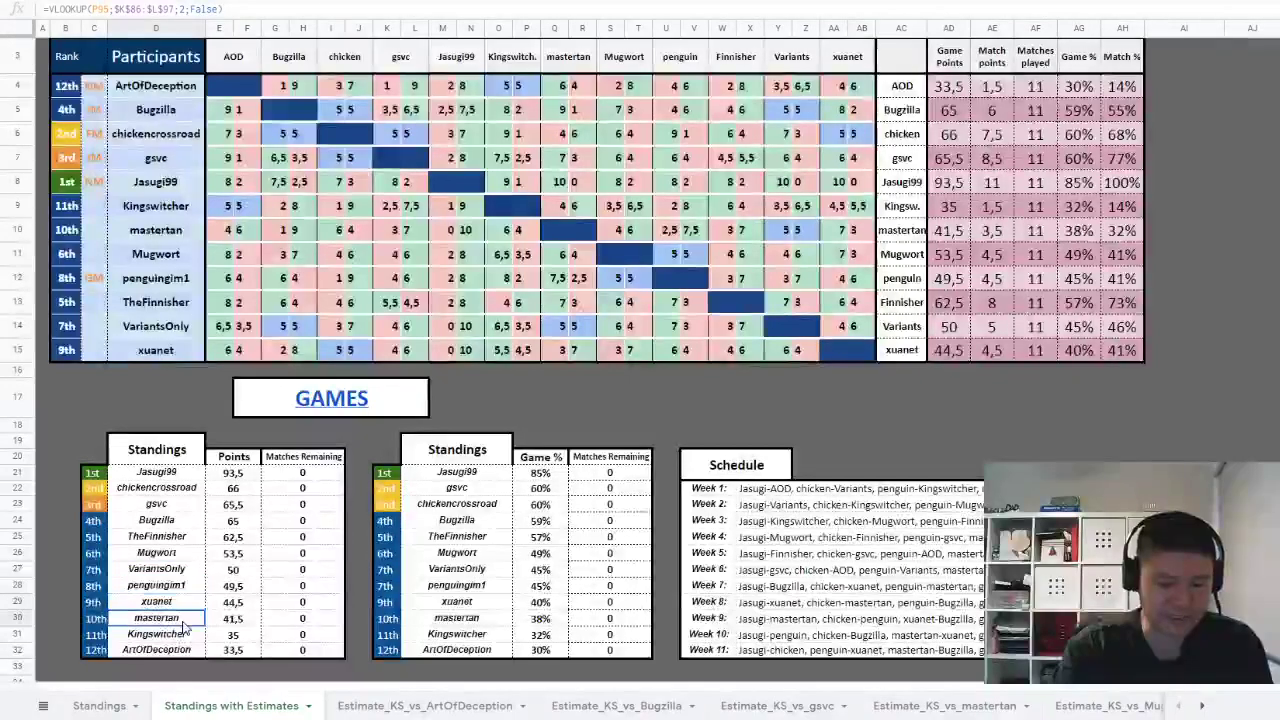
pyautogui.press('Down')
pyautogui.press('Down')
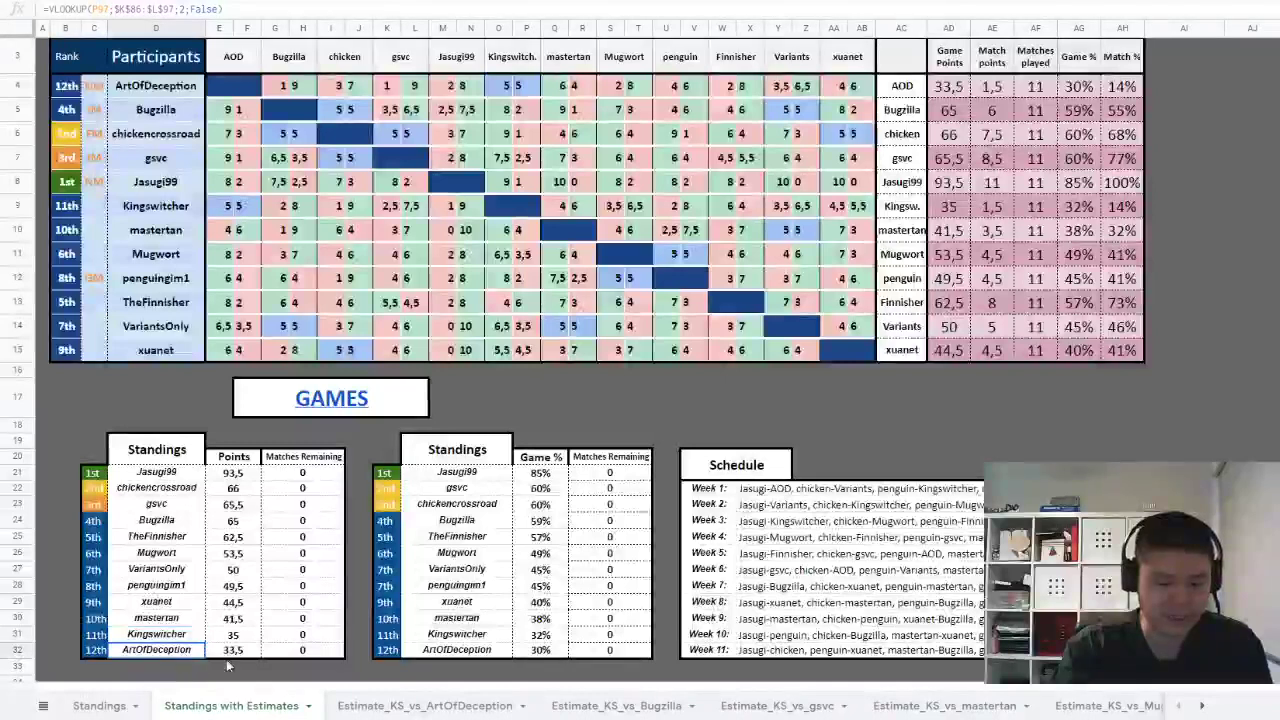